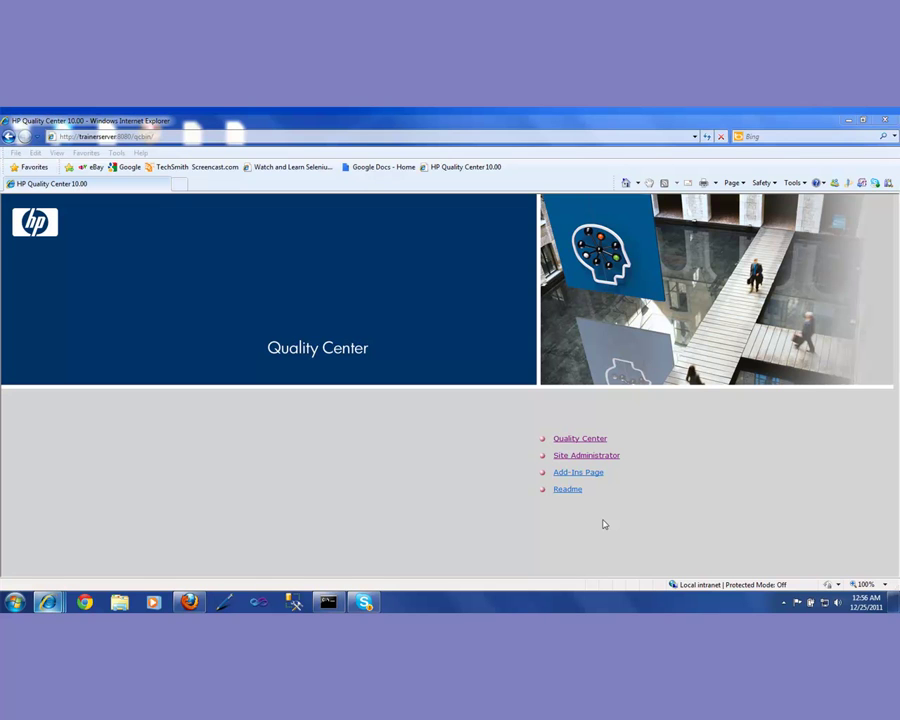
# Step: Log in to the Site Administrator with the Admin account and create a domain named RETAIL
pyautogui.click(615, 459)
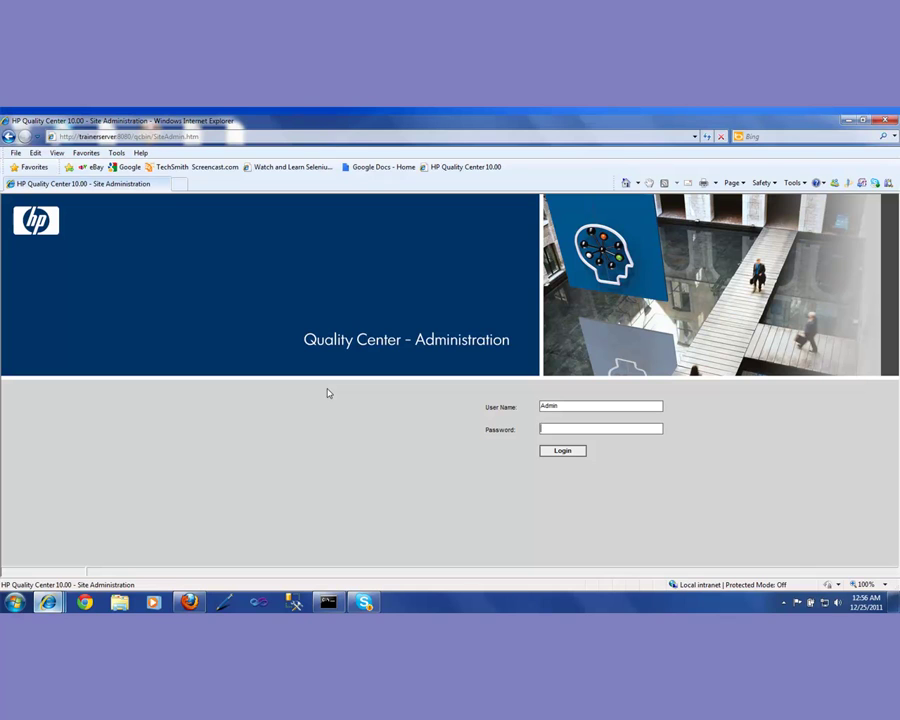
pyautogui.click(565, 451)
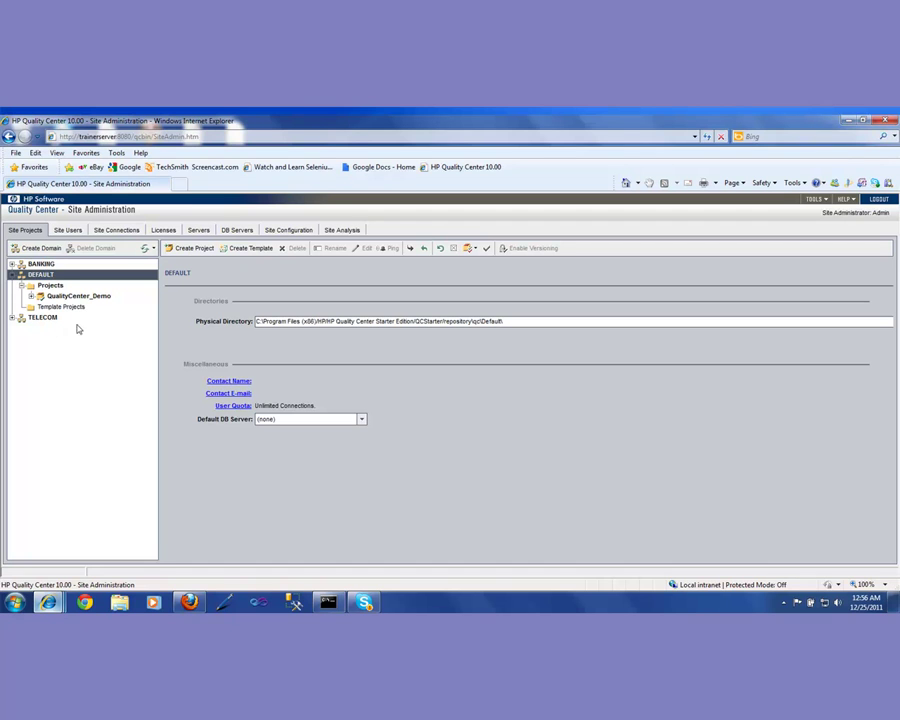
pyautogui.click(35, 250)
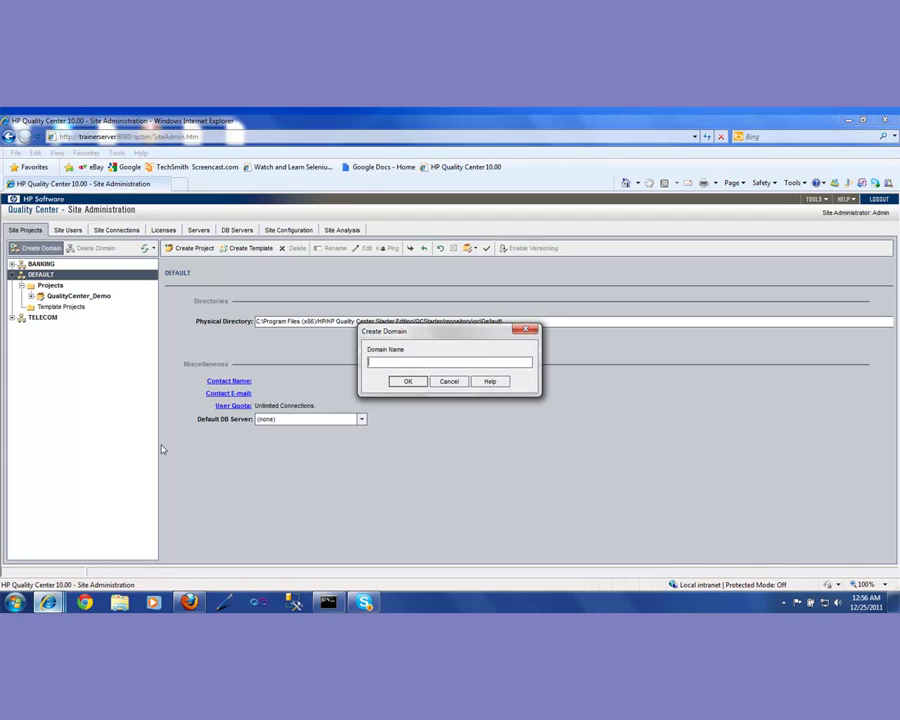
pyautogui.write('RETAIL')
pyautogui.click(405, 382)
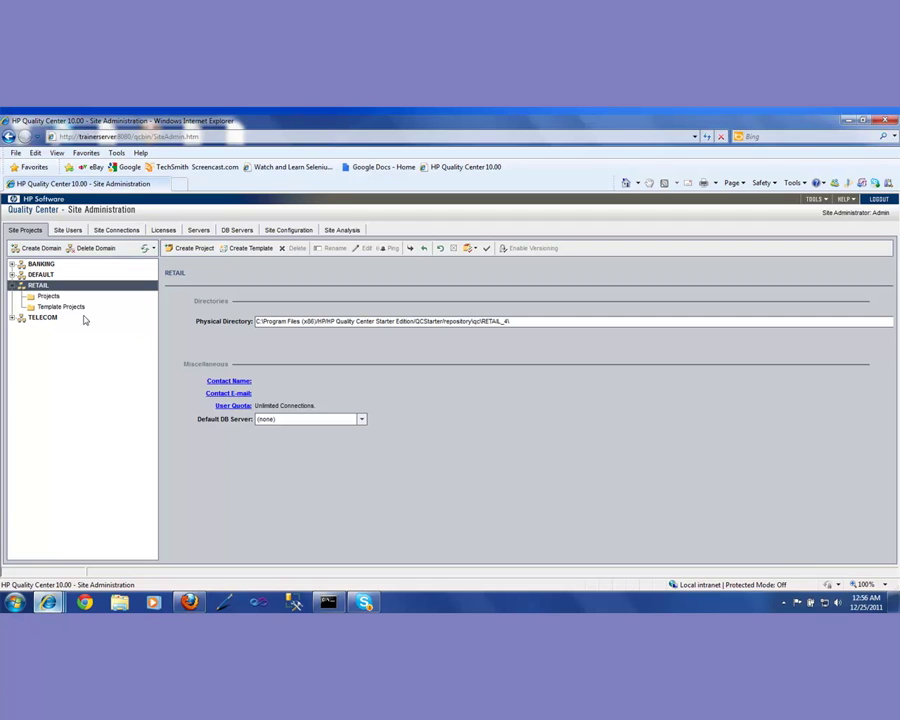
# Step: In the RETAIL domain's Projects folder, set up an empty project named eBay on the localhost MS-SQL server
pyautogui.click(12, 287)
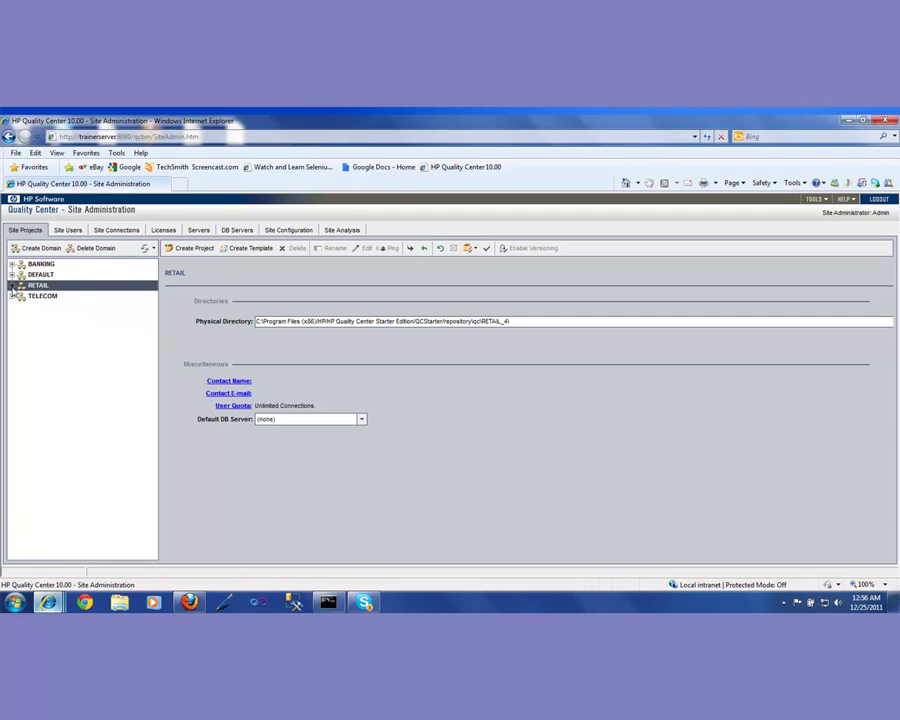
pyautogui.click(12, 287)
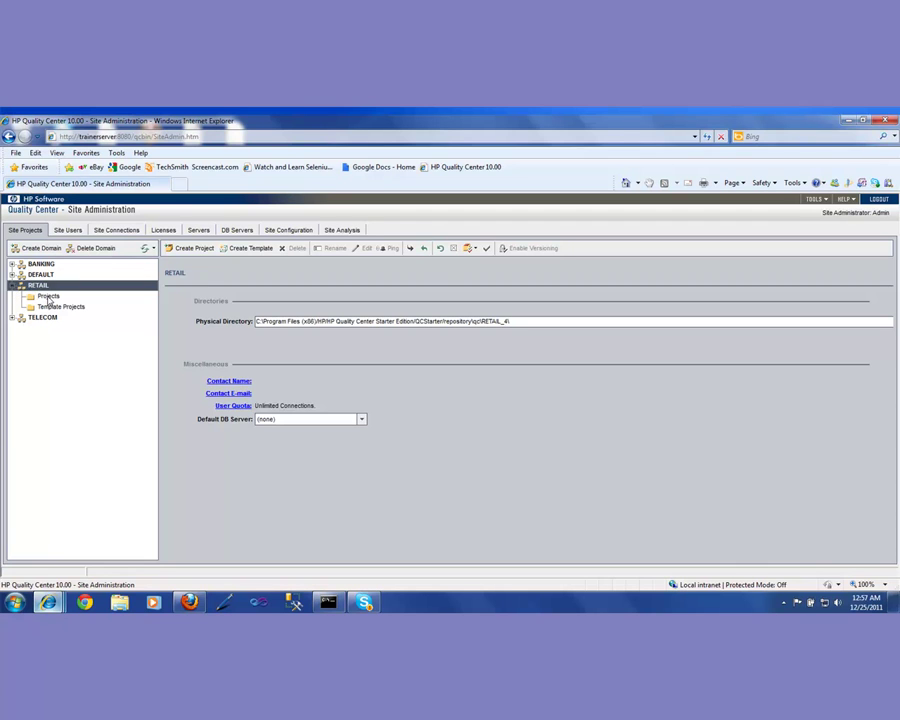
pyautogui.click(48, 298)
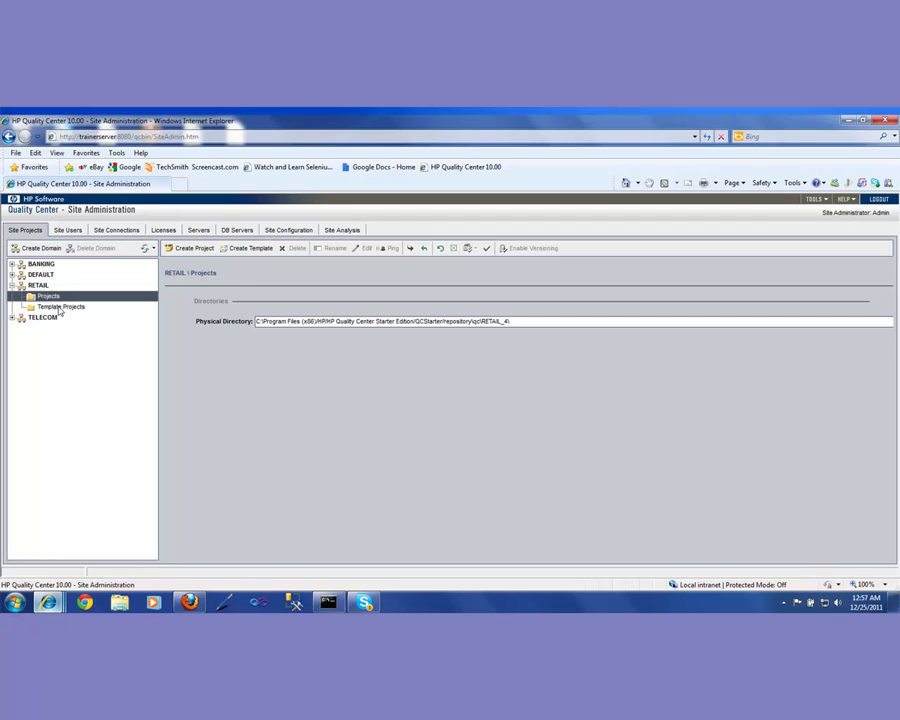
pyautogui.click(60, 308)
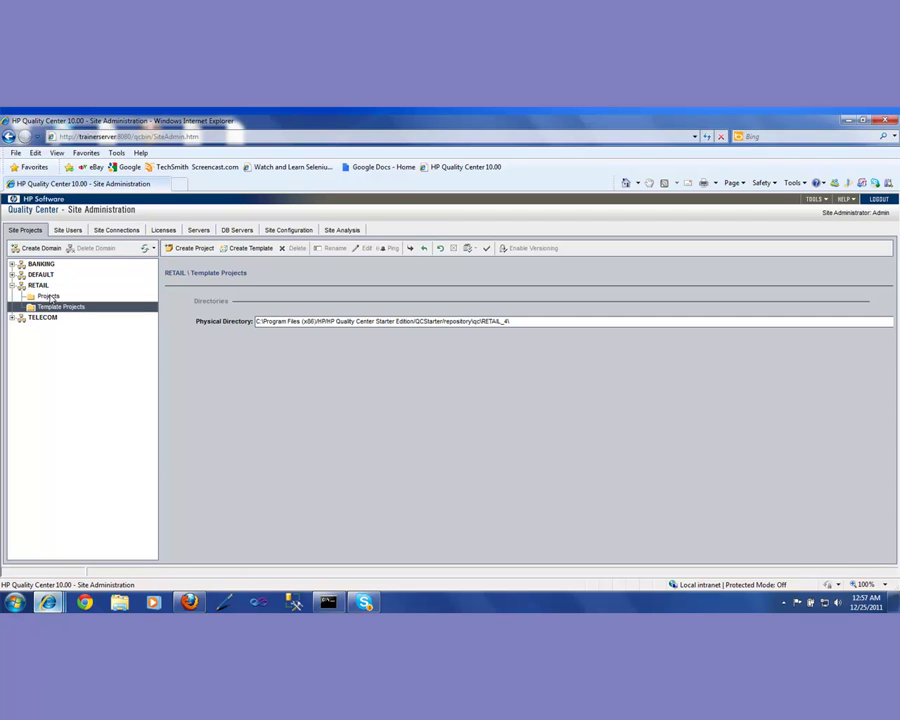
pyautogui.click(50, 297)
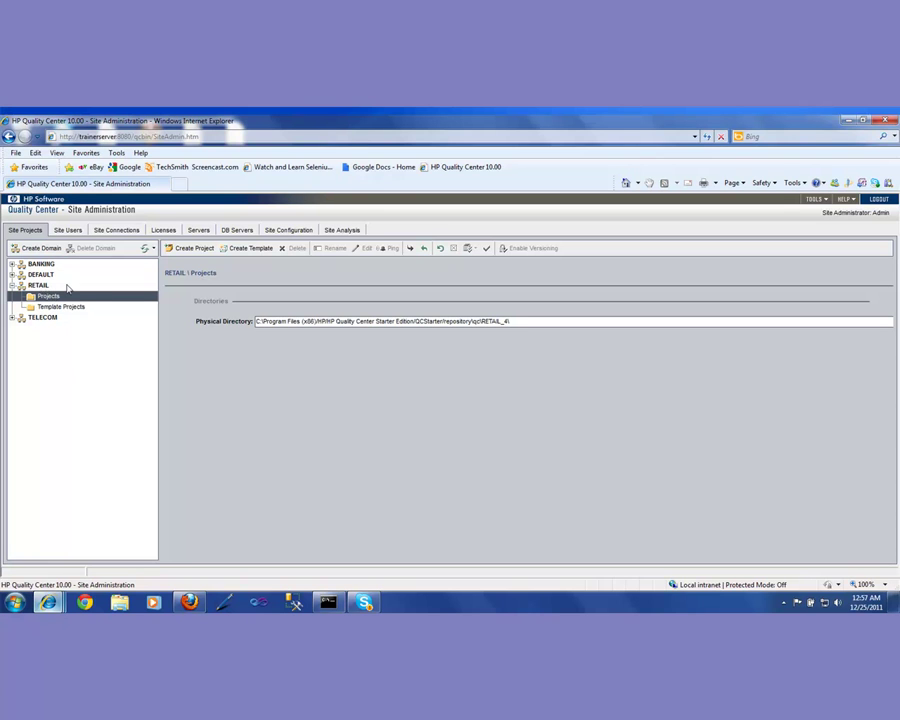
pyautogui.click(193, 250)
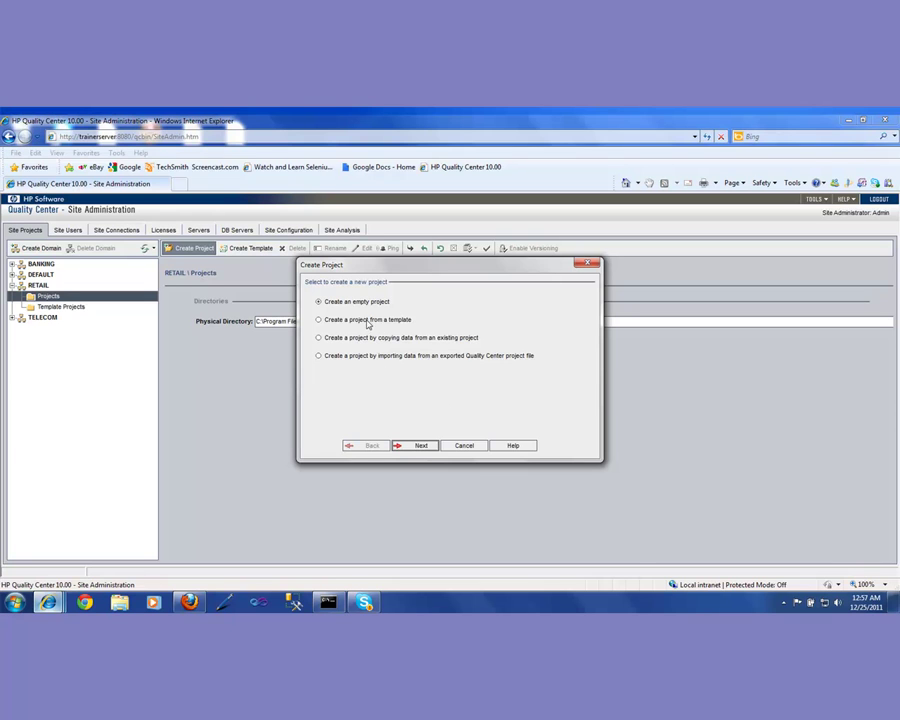
pyautogui.click(418, 448)
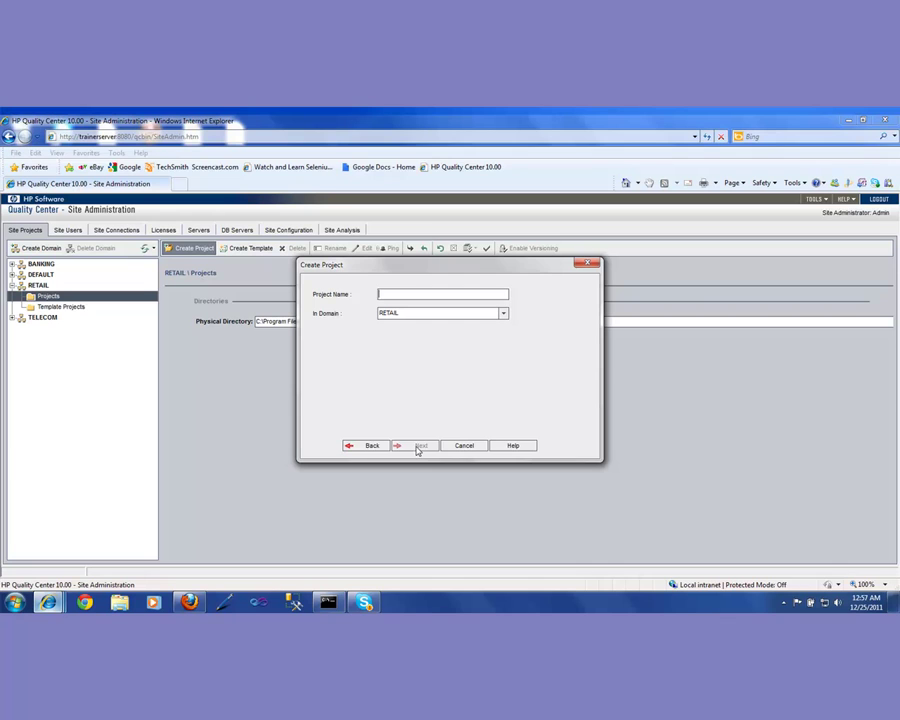
pyautogui.write('eBay')
pyautogui.click(416, 446)
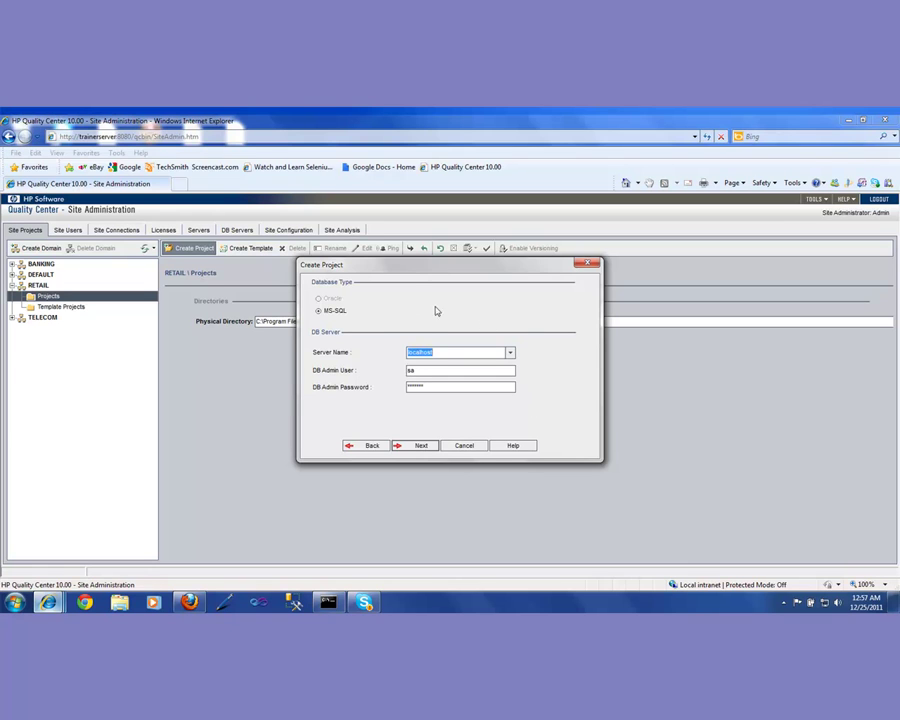
pyautogui.click(414, 447)
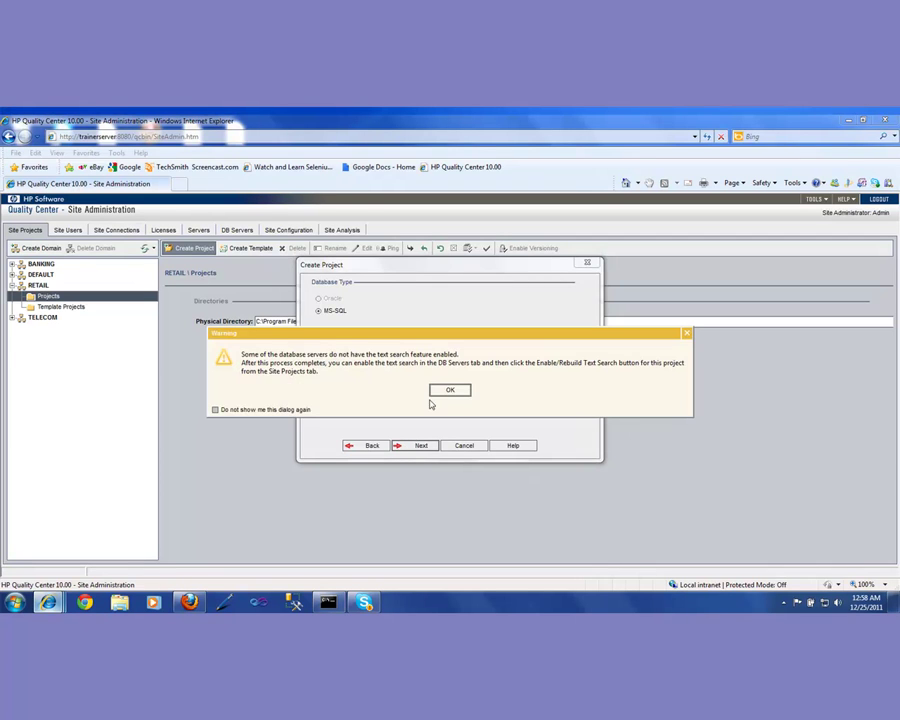
pyautogui.click(446, 390)
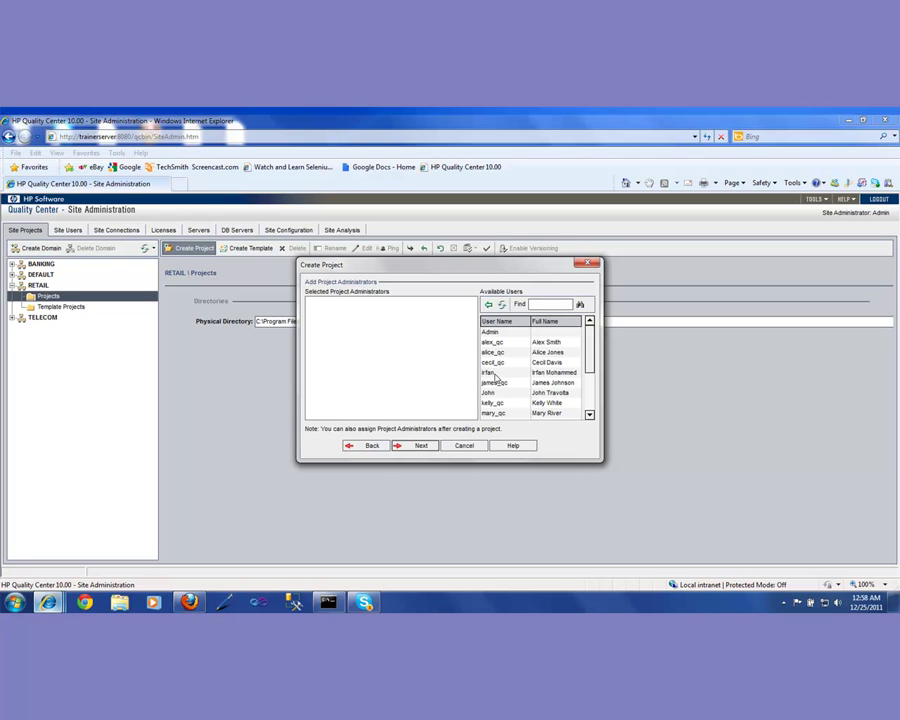
# Step: Assign the second and fifth listed users and the Admin account as administrators of the new project
pyautogui.click(496, 375)
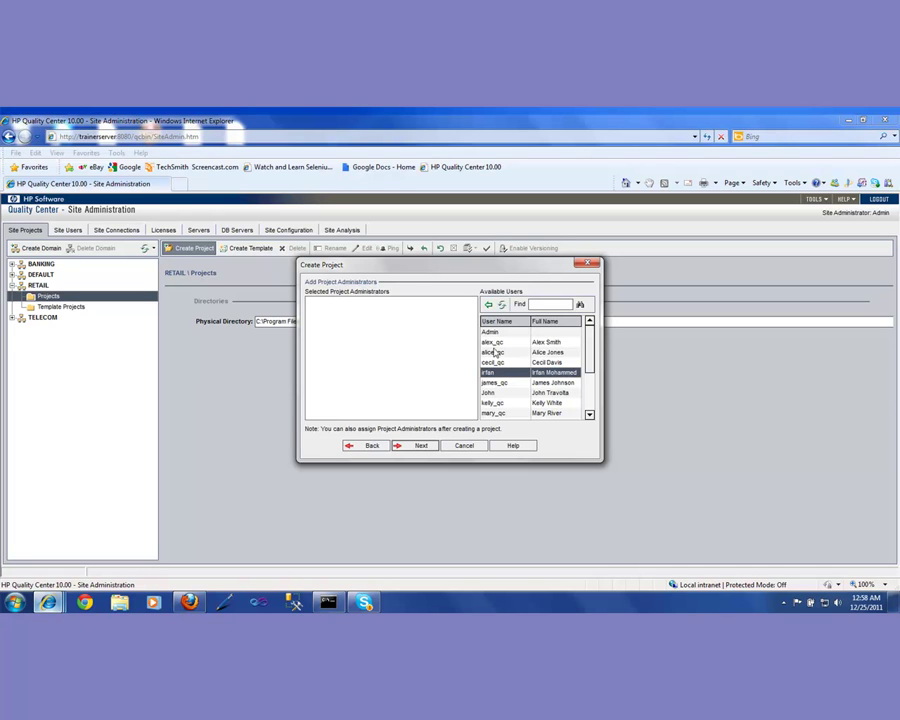
pyautogui.keyDown('ctrl'); pyautogui.click(495, 346); pyautogui.keyUp('ctrl')
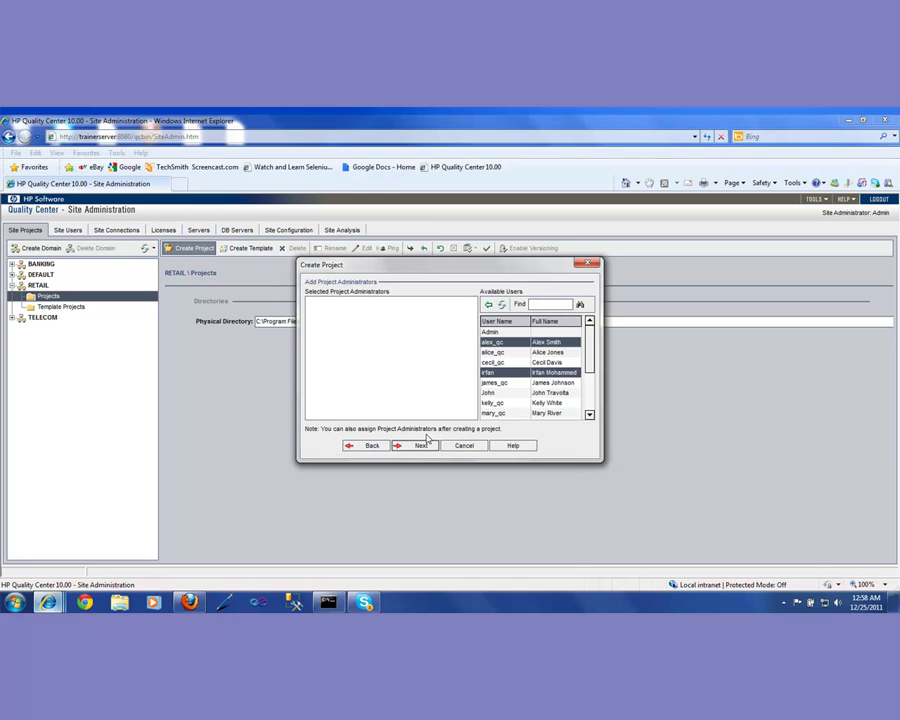
pyautogui.click(488, 304)
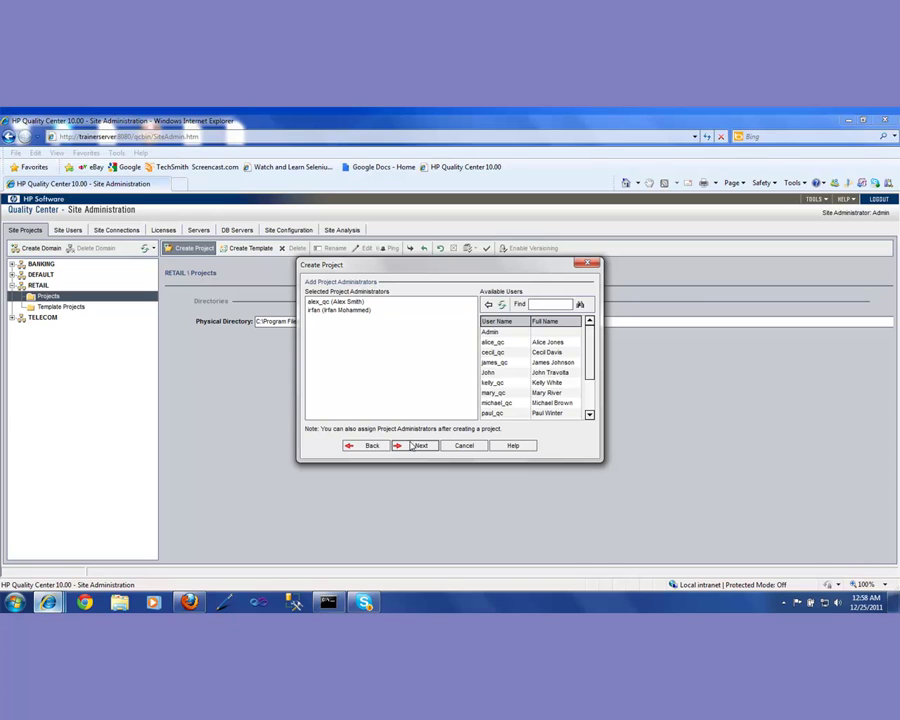
pyautogui.click(492, 333)
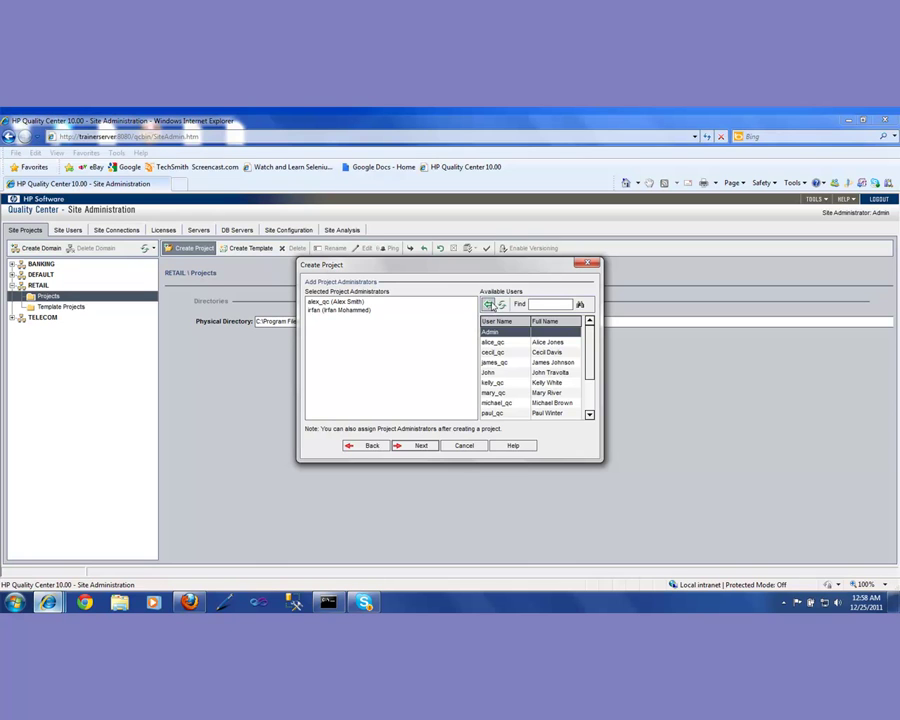
pyautogui.click(487, 305)
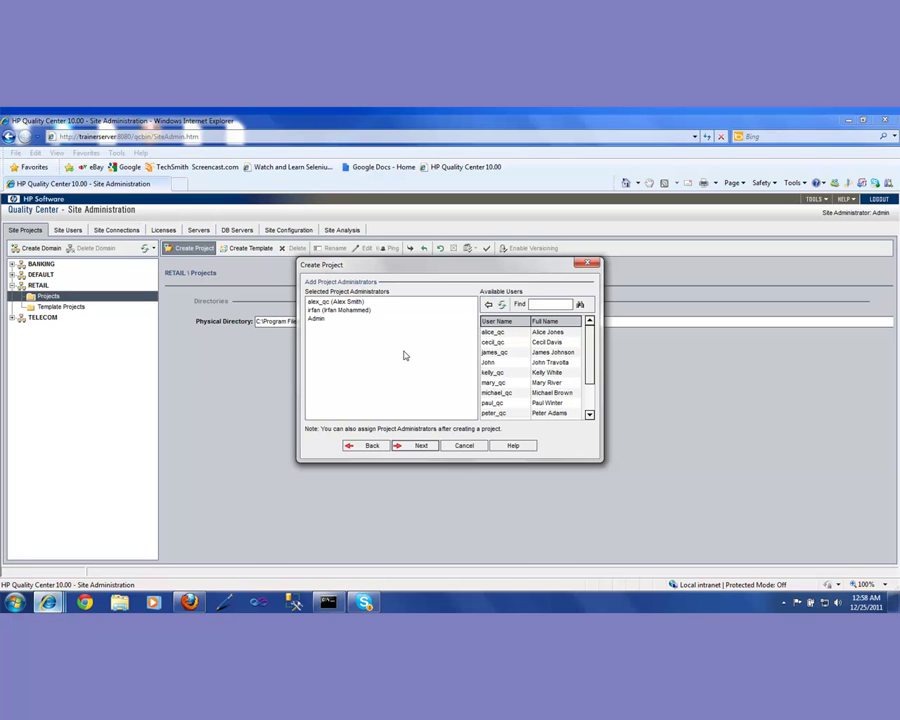
pyautogui.click(420, 446)
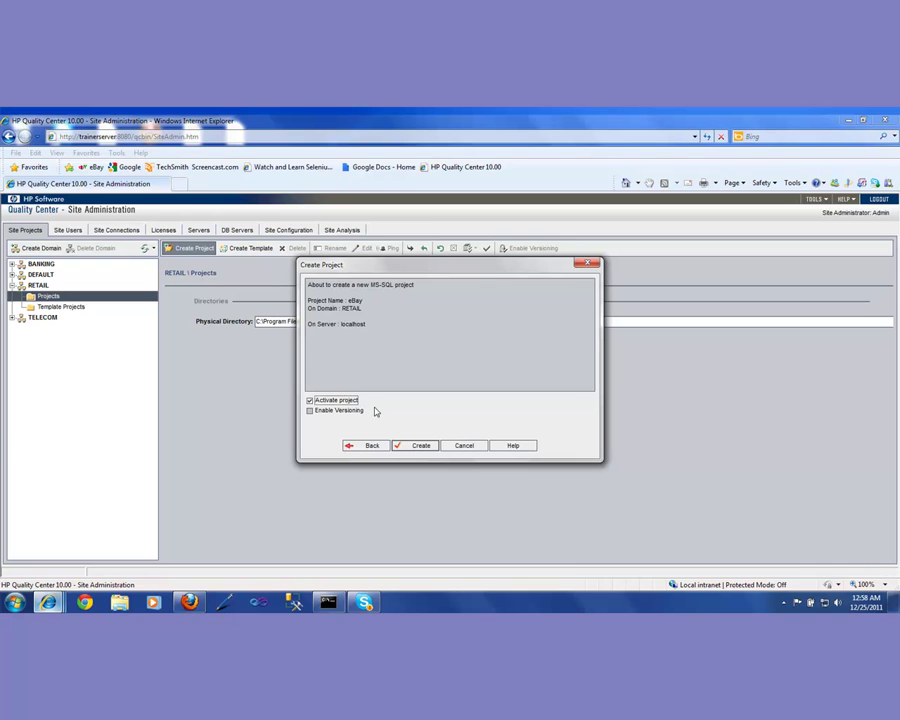
# Step: Create the eBay project as an active project without versioning and close the confirmation message
pyautogui.click(415, 448)
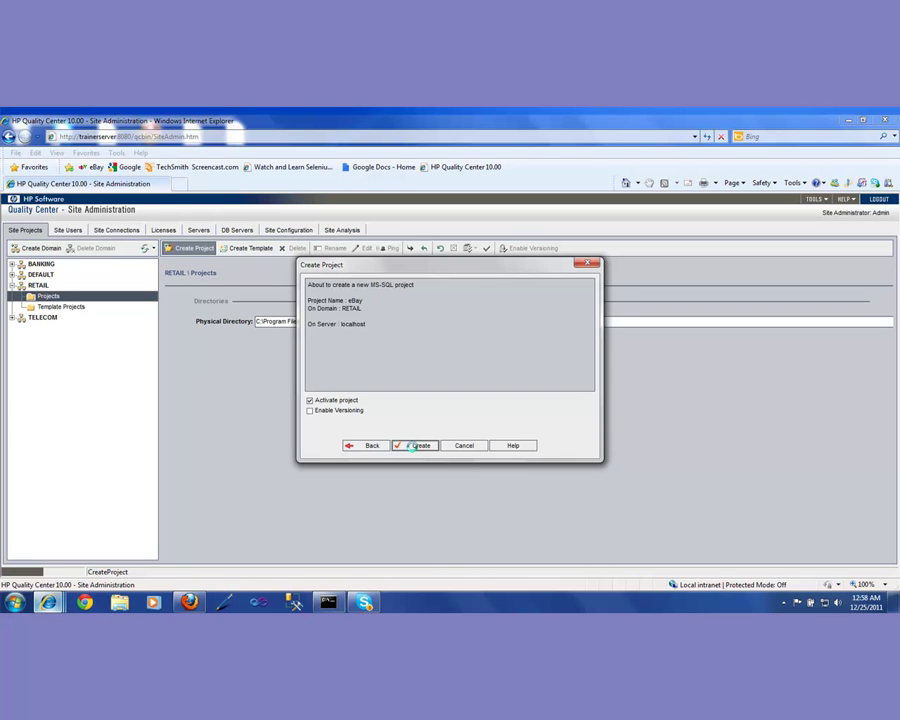
pyautogui.click(418, 445)
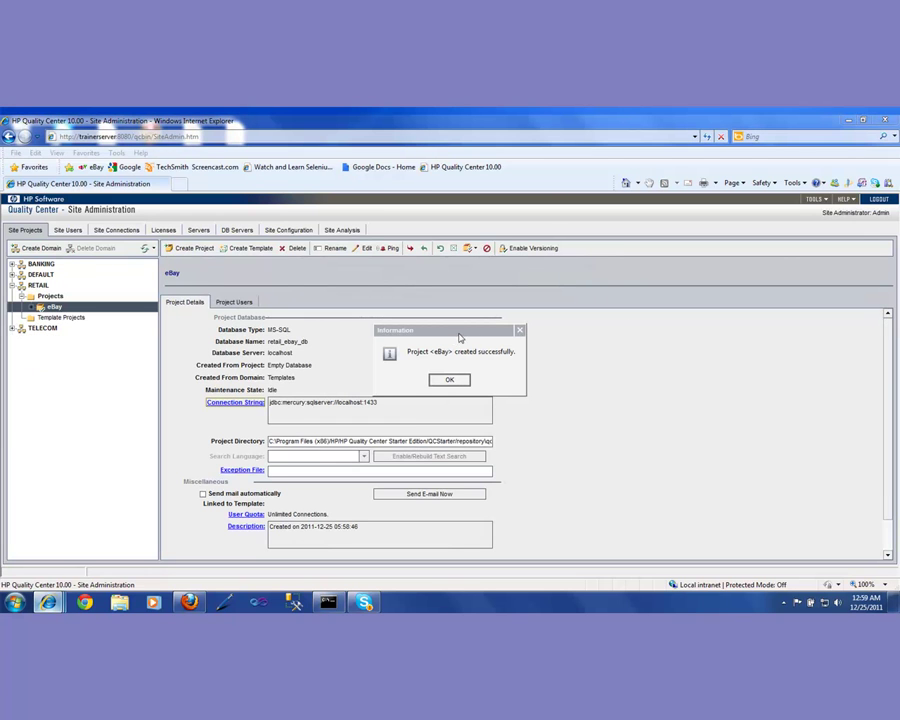
pyautogui.moveTo(453, 338); pyautogui.dragTo(695, 340)
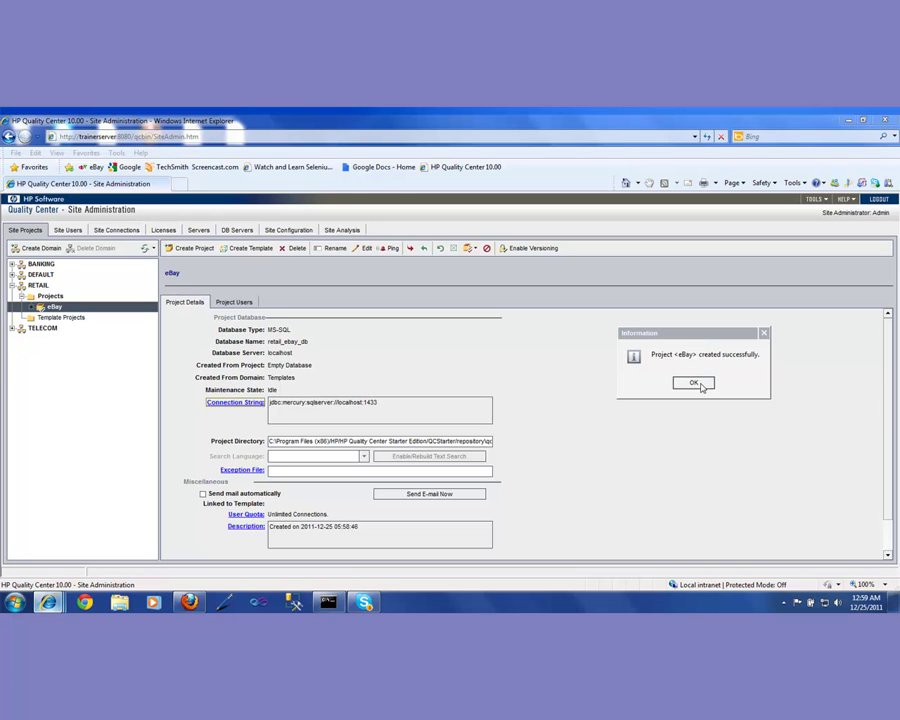
pyautogui.click(695, 384)
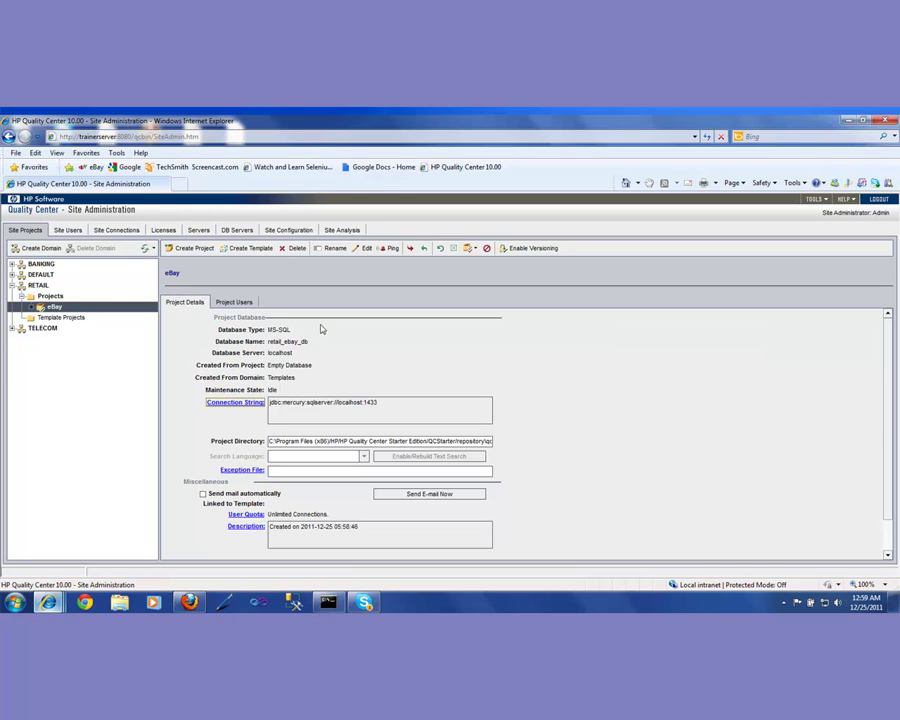
# Step: Check the eBay project under the RETAIL domain and the list of site users, and log out of Site Administration
pyautogui.click(40, 286)
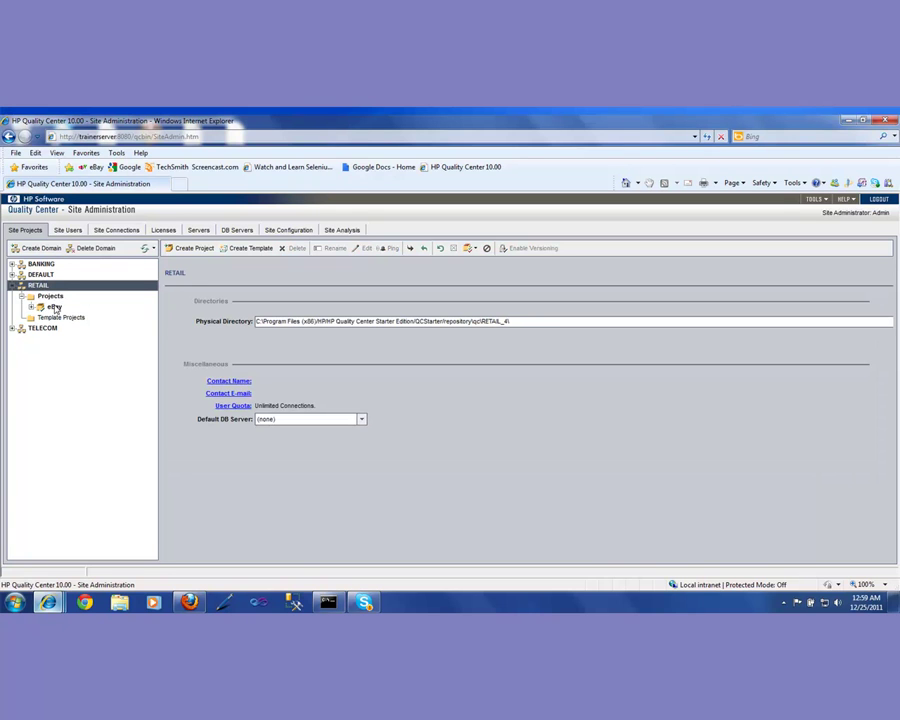
pyautogui.click(53, 307)
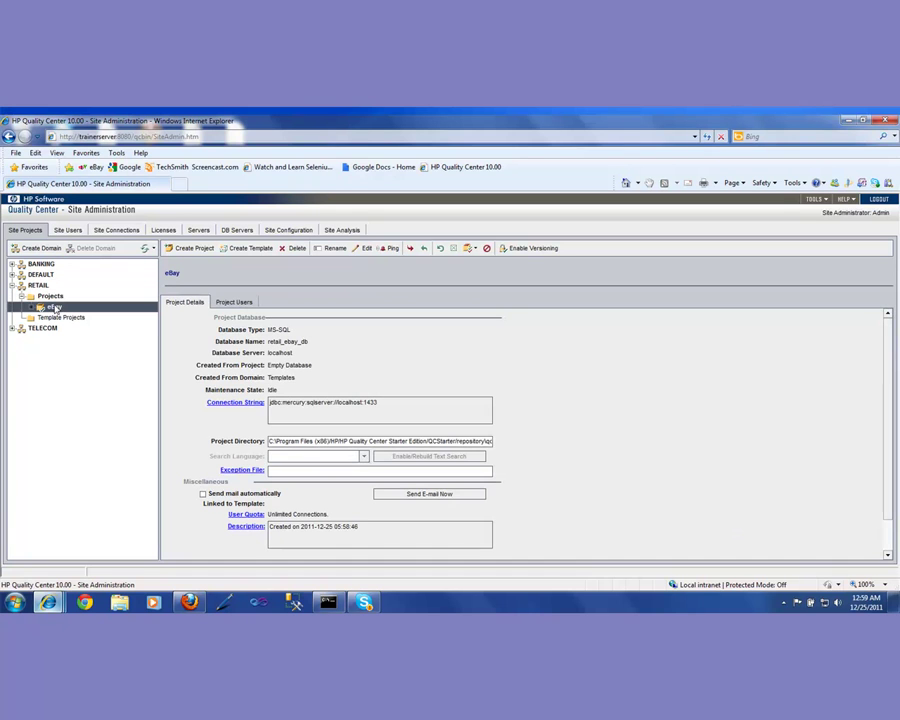
pyautogui.click(68, 231)
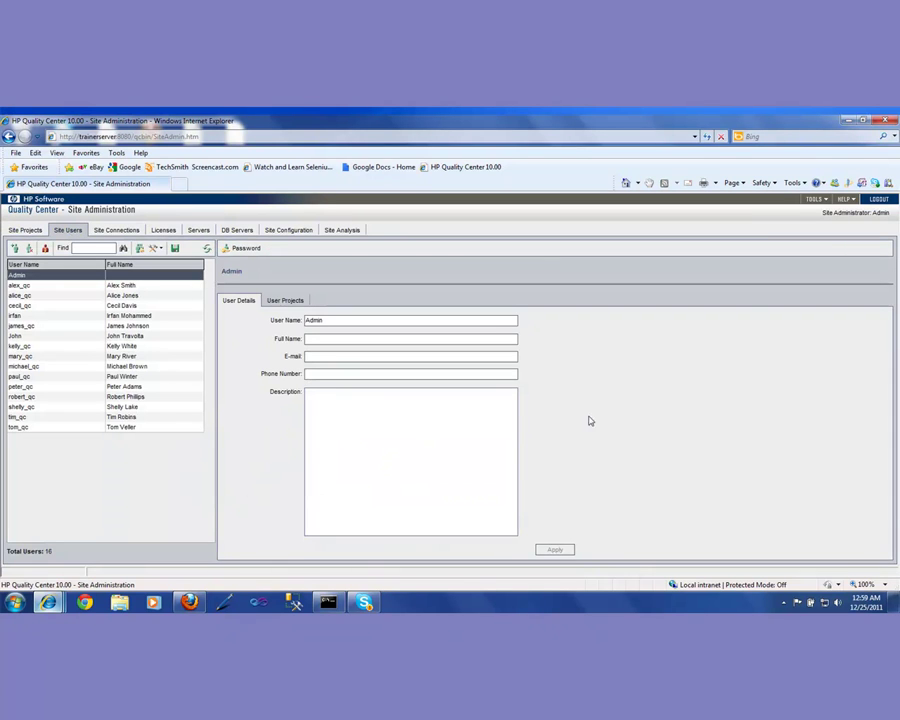
pyautogui.click(878, 199)
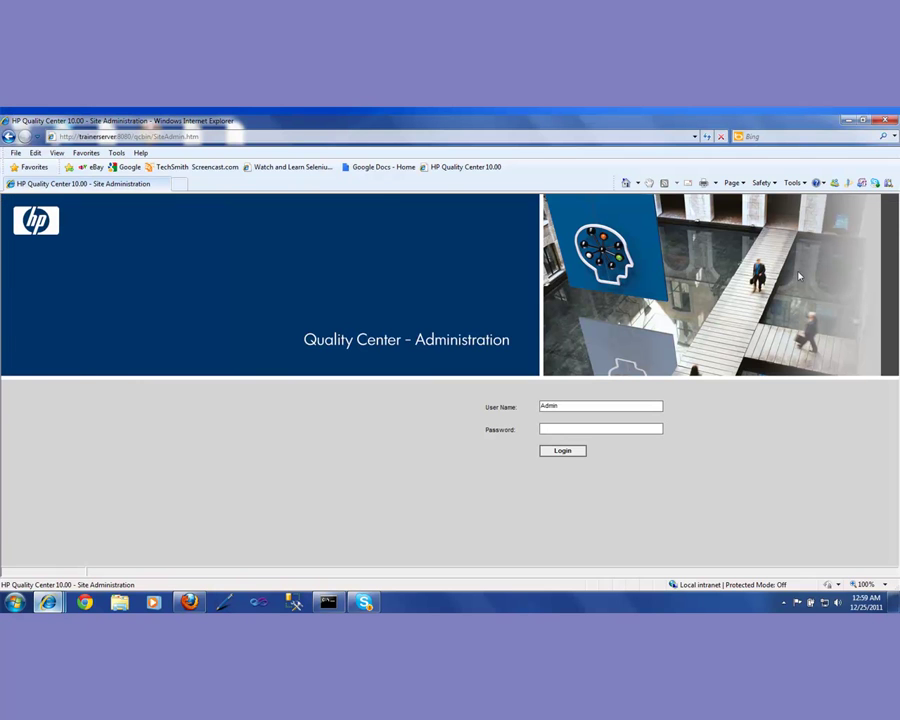
# Step: Try to load Quality Center by changing its start page address to start_b.htm, and reload that page
pyautogui.click(447, 172)
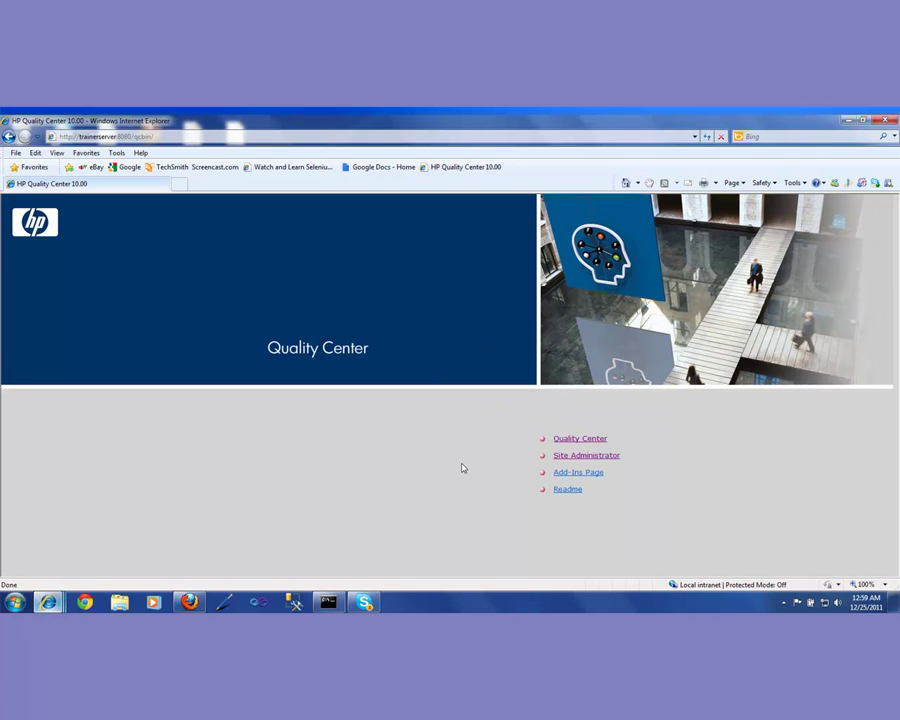
pyautogui.click(594, 442)
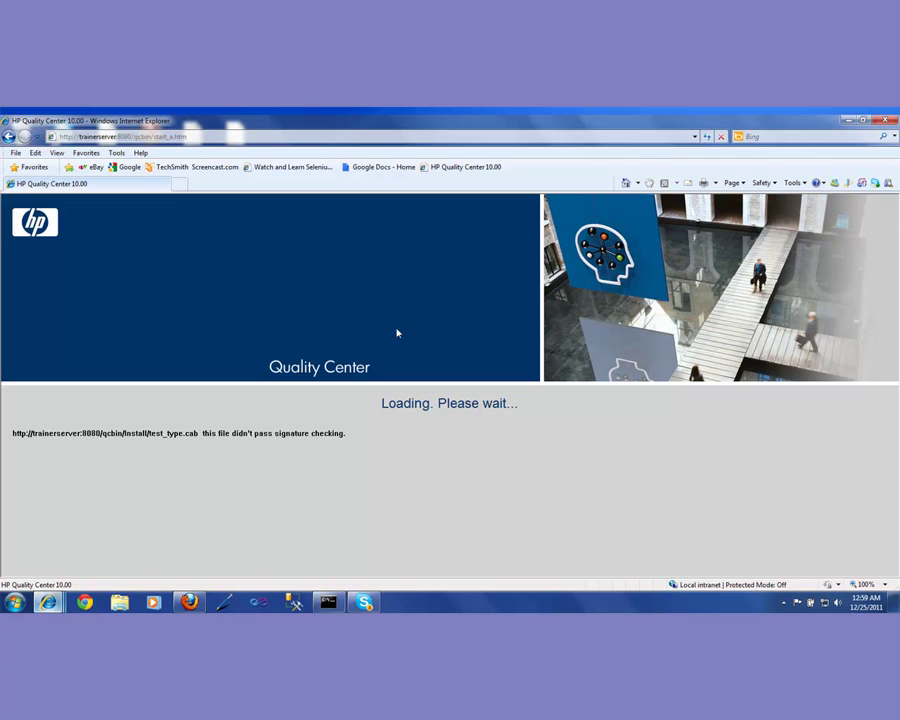
pyautogui.click(173, 138)
pyautogui.click(173, 137)
pyautogui.press('BackSpace')
pyautogui.write('b')
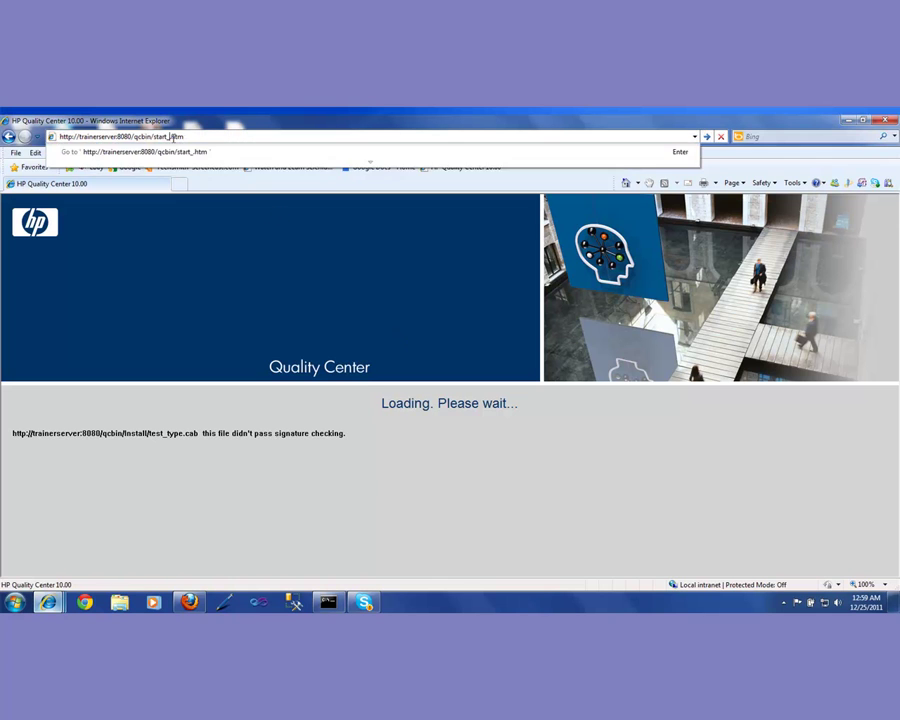
pyautogui.press('Return')
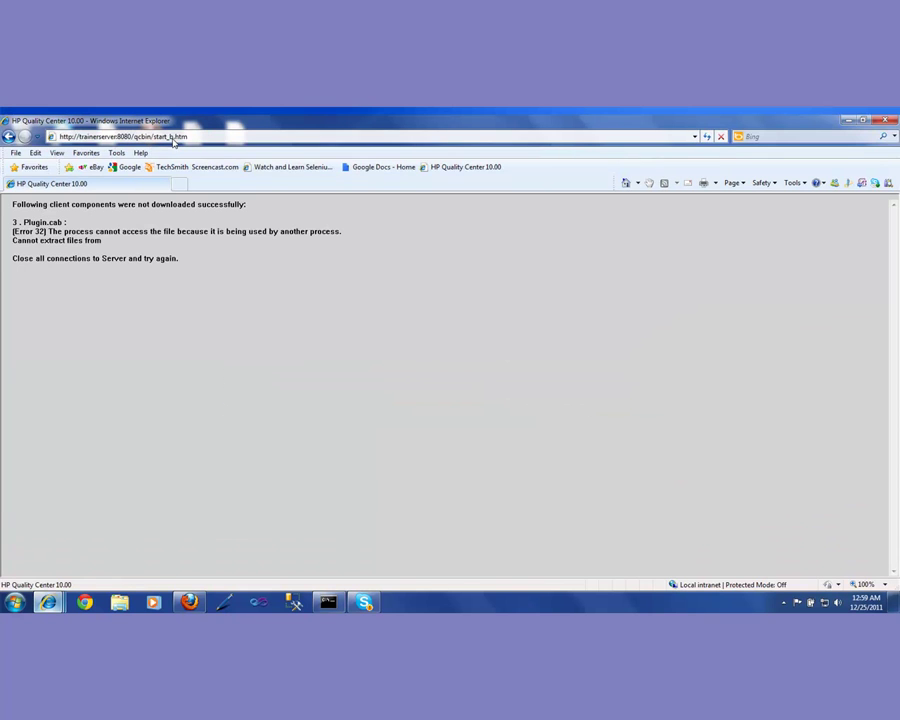
pyautogui.click(194, 140)
pyautogui.press('Return')
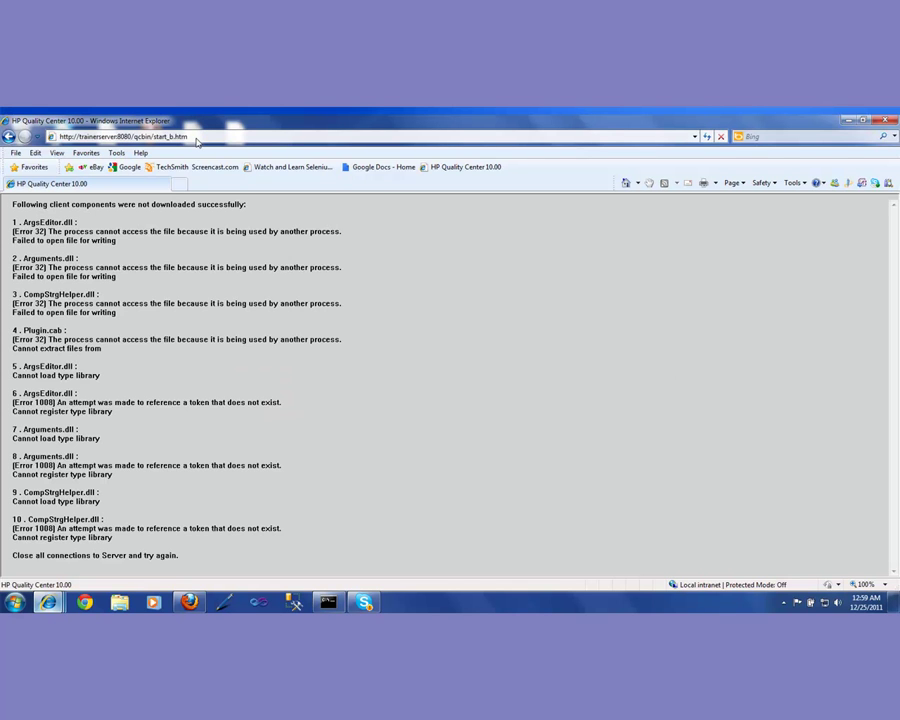
# Step: Try to load Quality Center again from its bookmarked home page by changing the start page address to start_b.htm
pyautogui.click(452, 171)
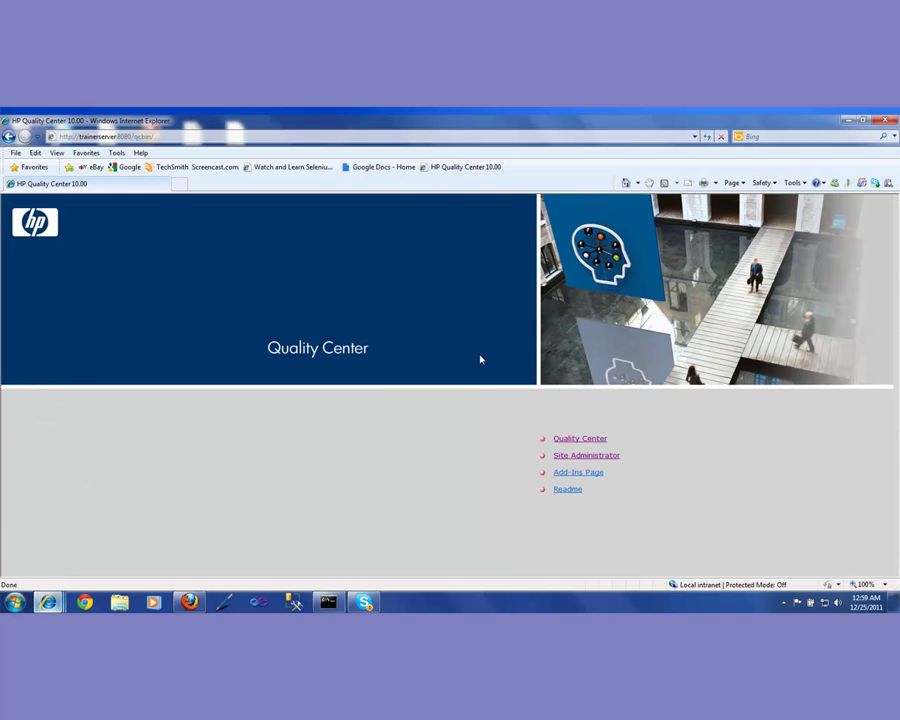
pyautogui.click(569, 438)
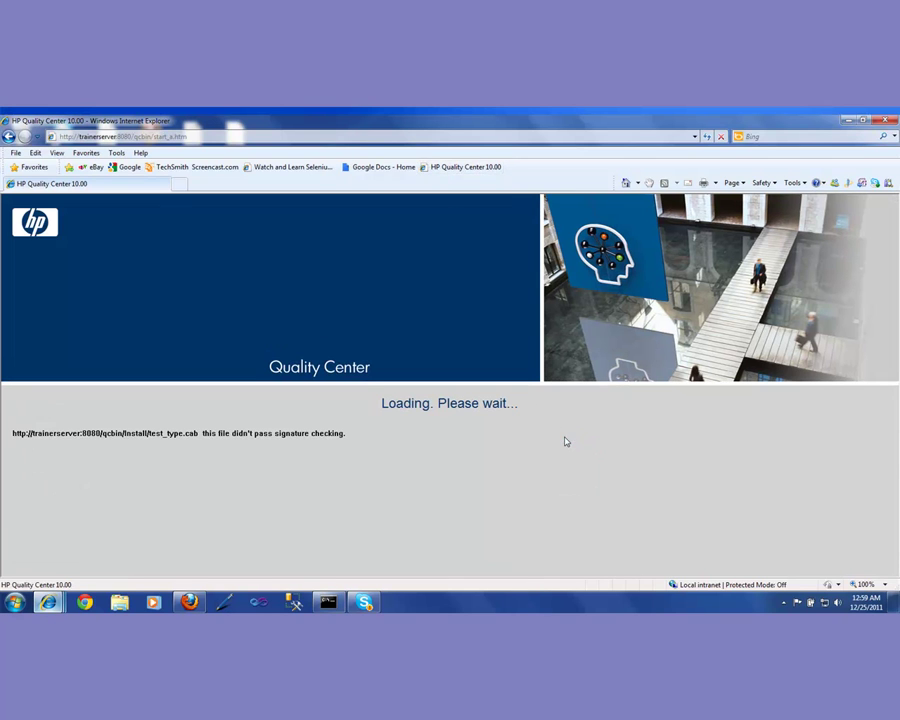
pyautogui.click(173, 138)
pyautogui.click(173, 138)
pyautogui.press('BackSpace')
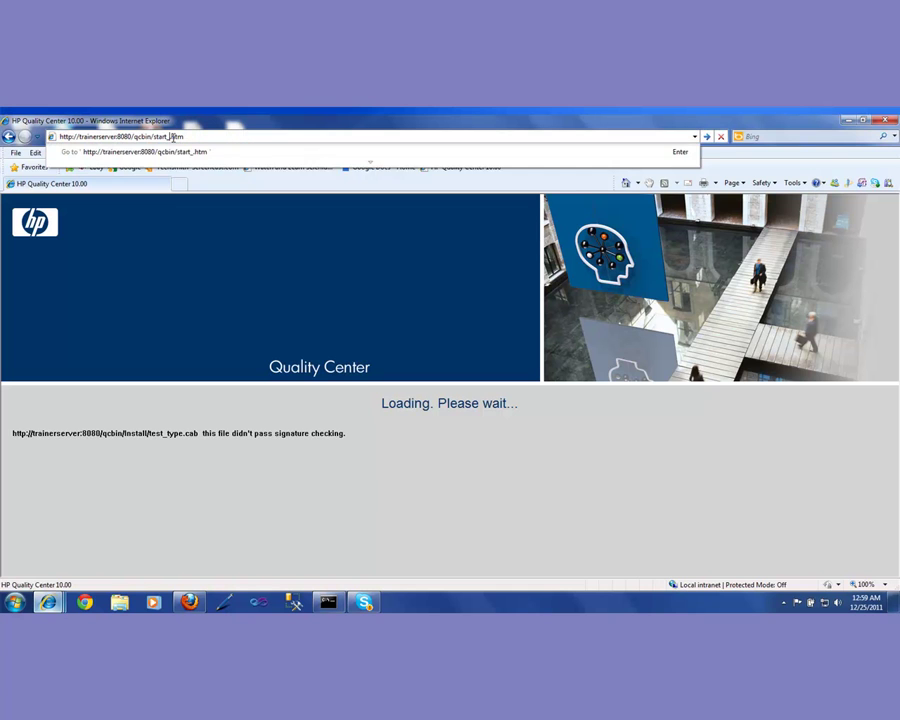
pyautogui.write('b')
pyautogui.press('Return')
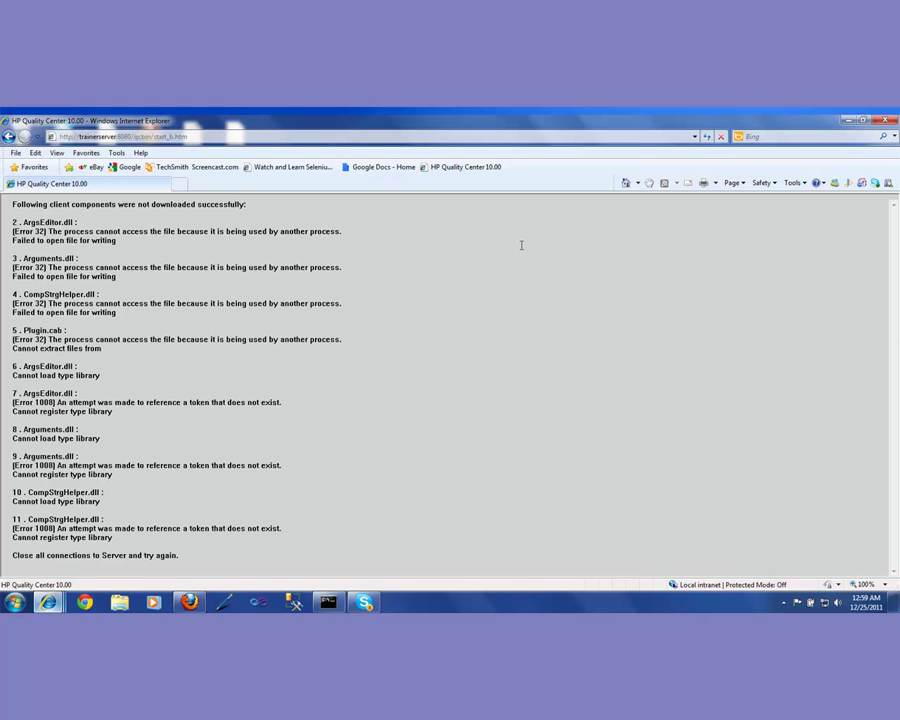
# Step: Close the browser window, dismiss its crash report, and open a new Internet Explorer window
pyautogui.click(880, 121)
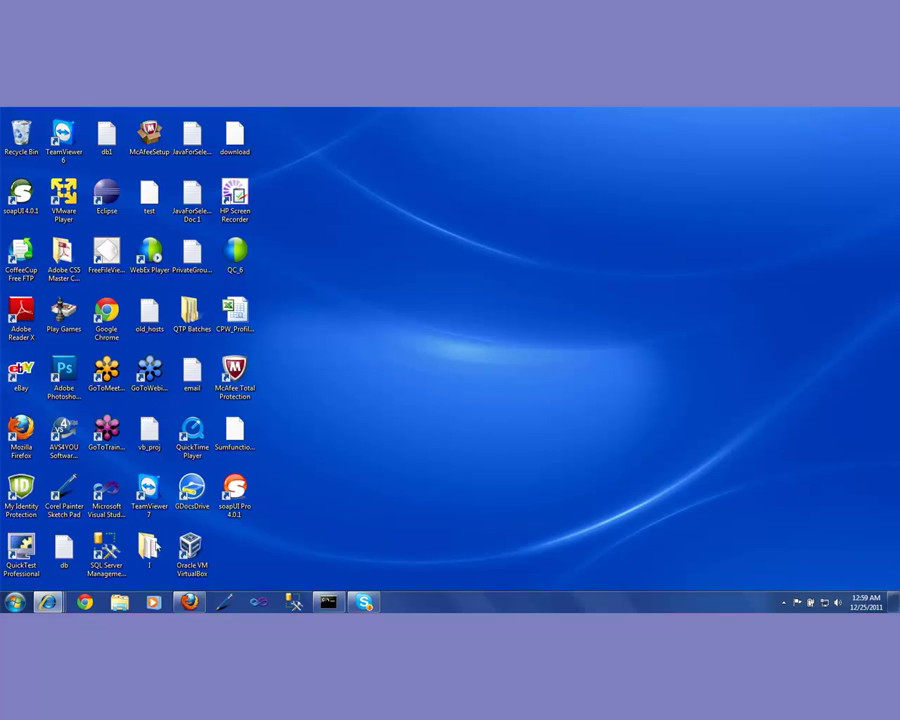
pyautogui.rightClick(47, 602)
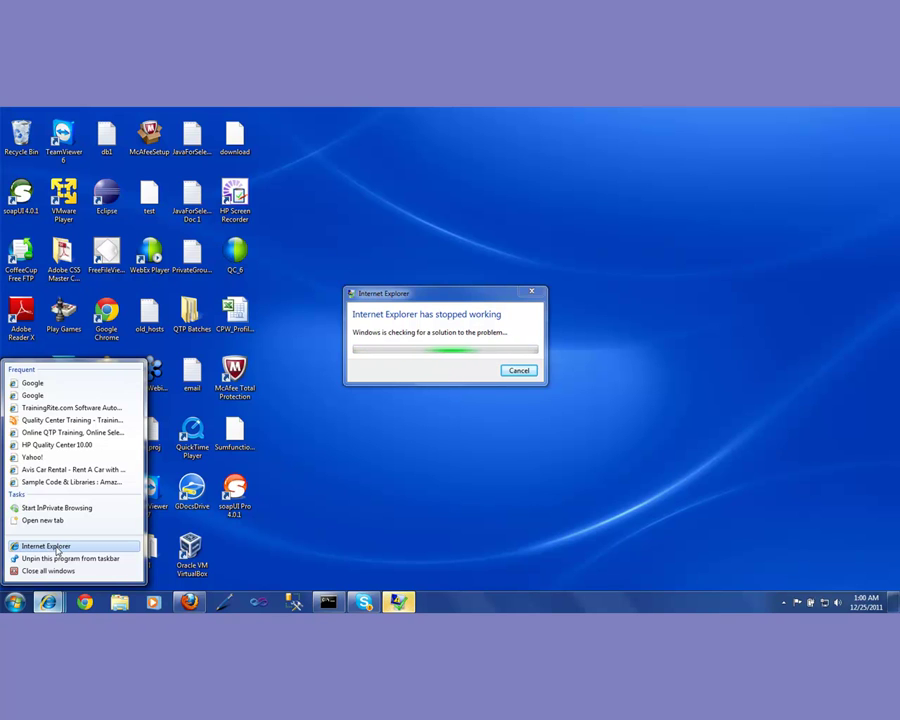
pyautogui.click(519, 371)
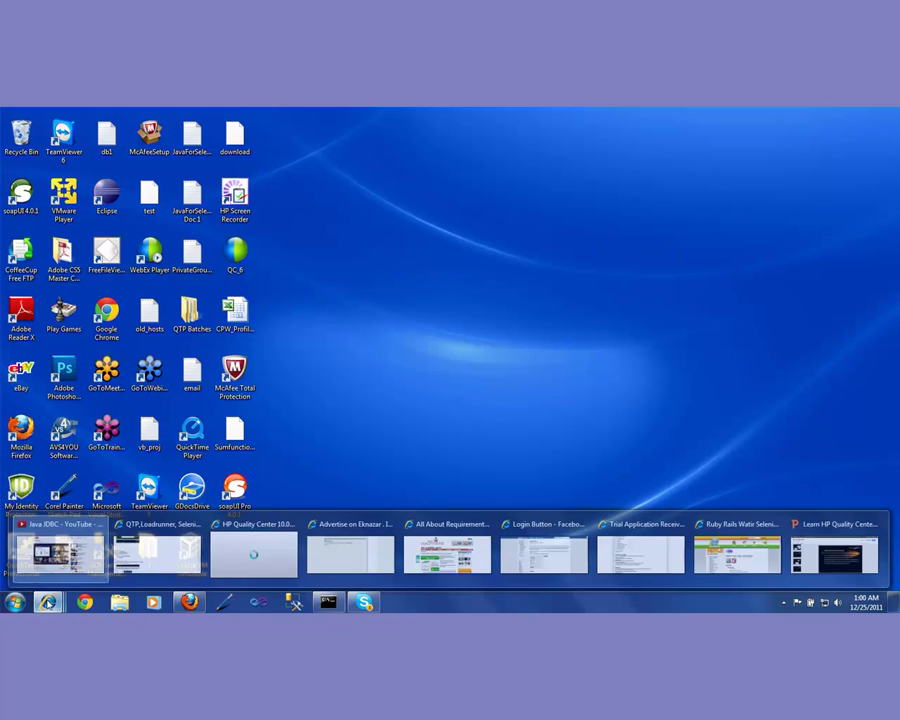
pyautogui.rightClick(47, 601)
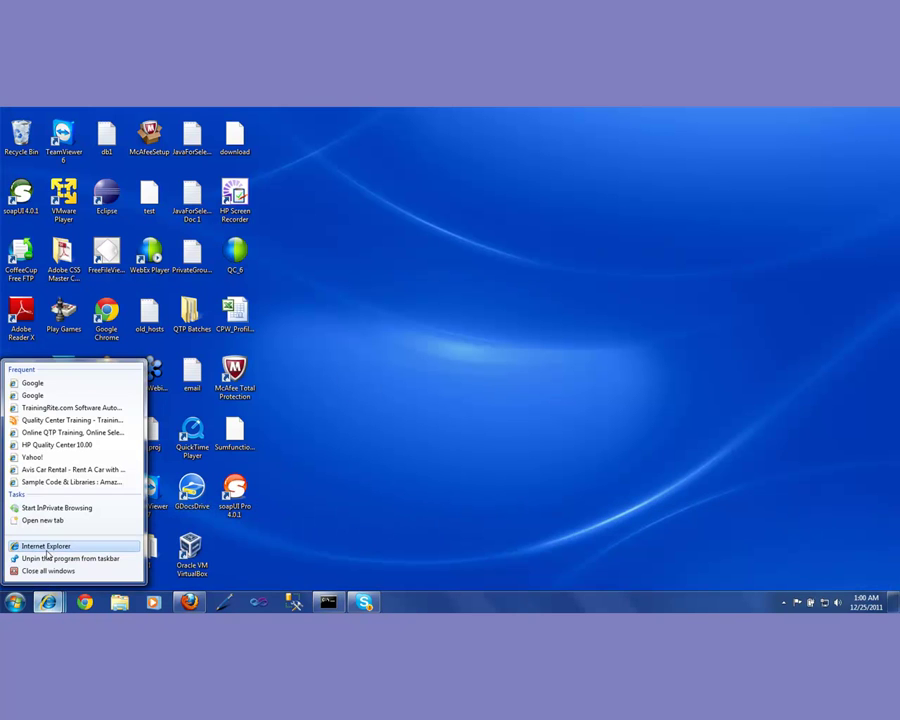
pyautogui.click(46, 547)
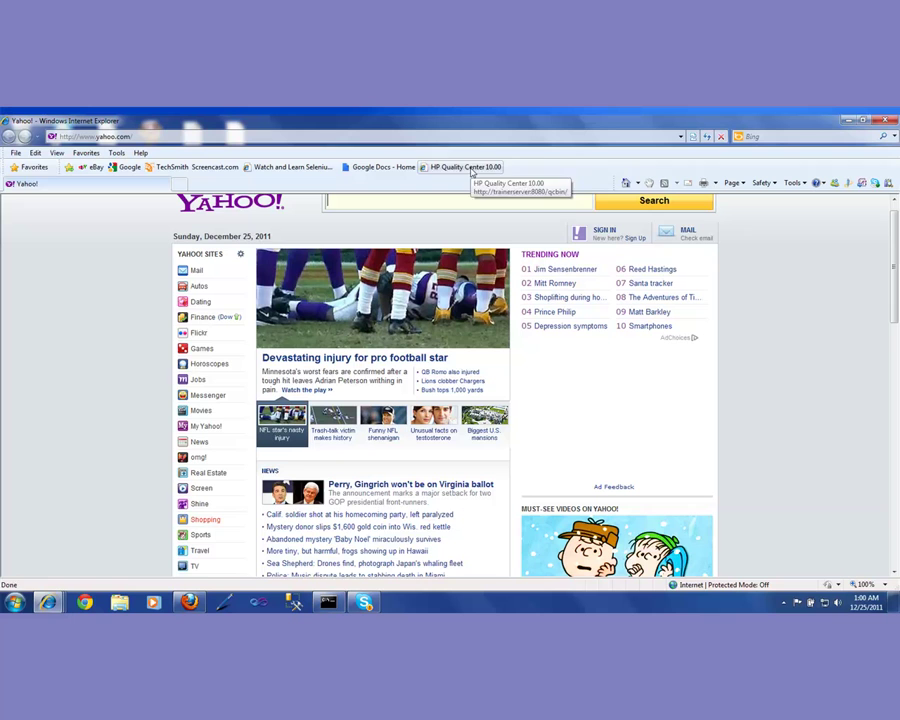
# Step: Try to load Quality Center through its start_b.htm page in the new browser window, and close that window
pyautogui.click(471, 168)
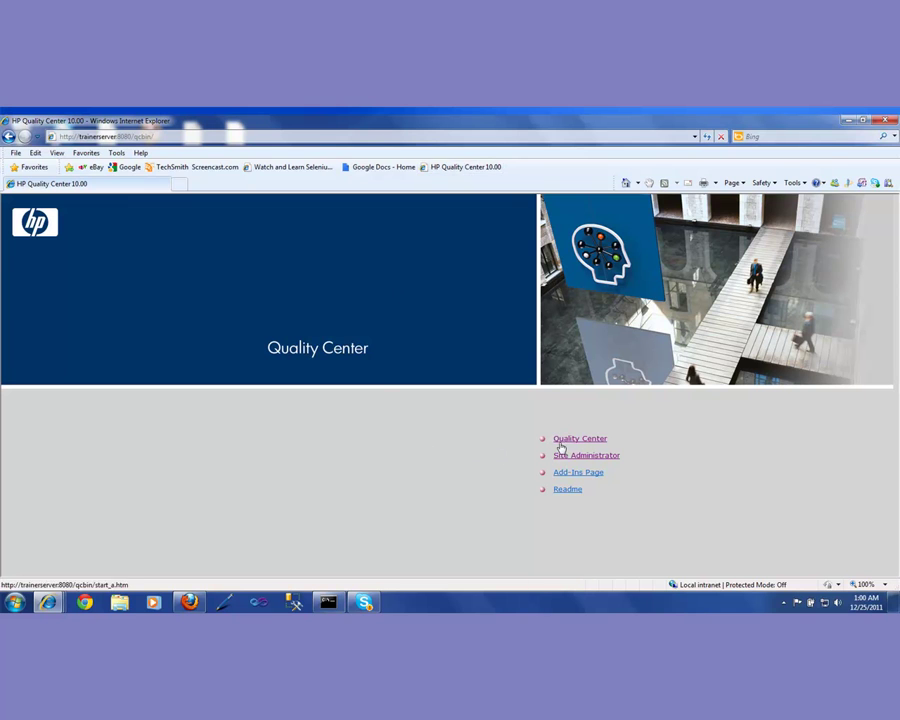
pyautogui.click(569, 443)
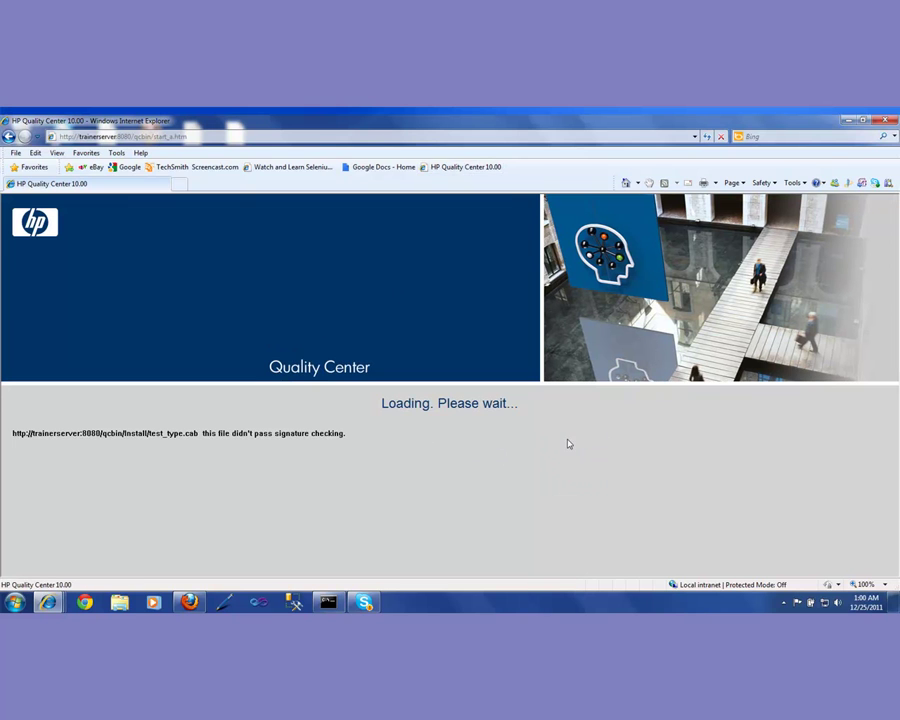
pyautogui.click(172, 137)
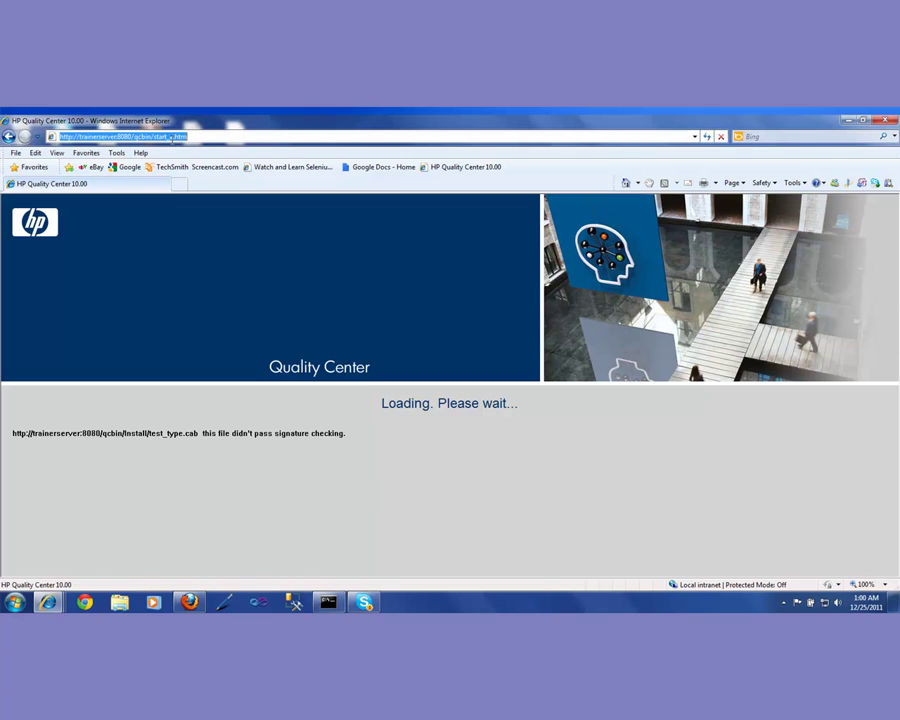
pyautogui.click(172, 137)
pyautogui.press('Return')
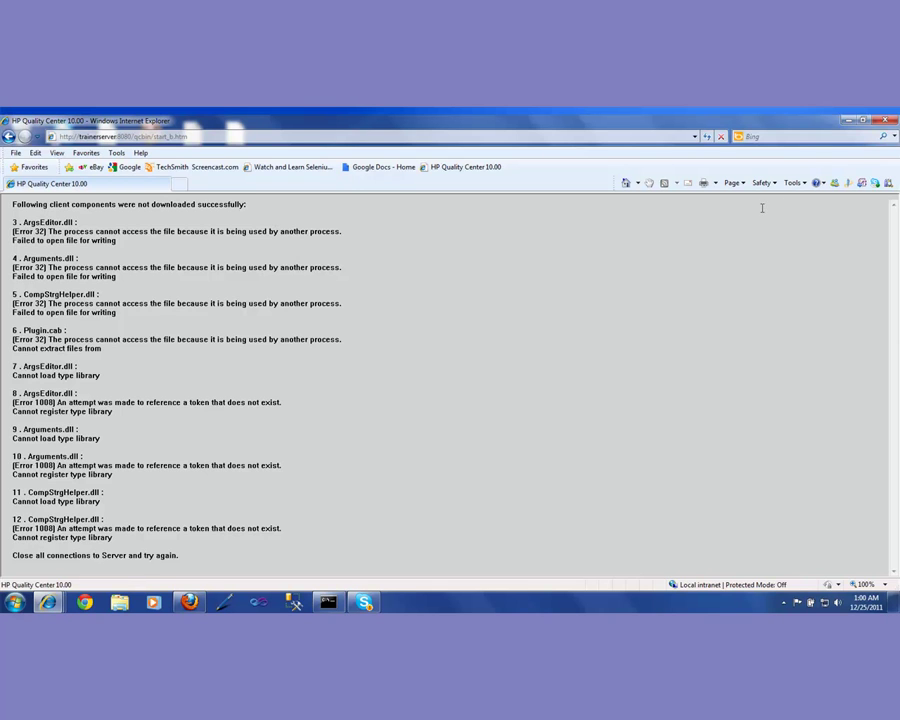
pyautogui.click(886, 124)
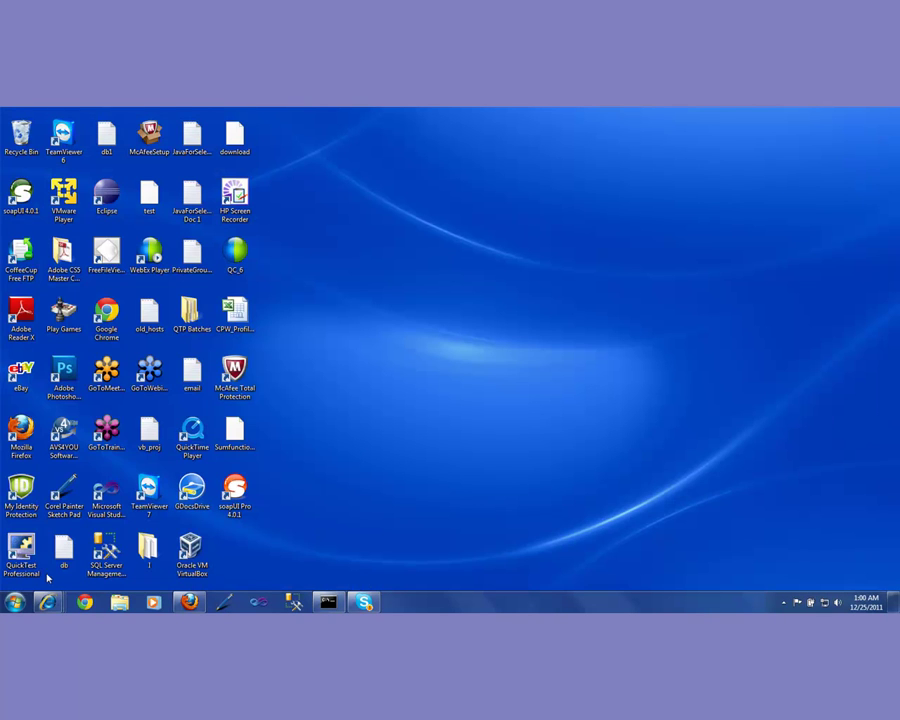
pyautogui.click(15, 602)
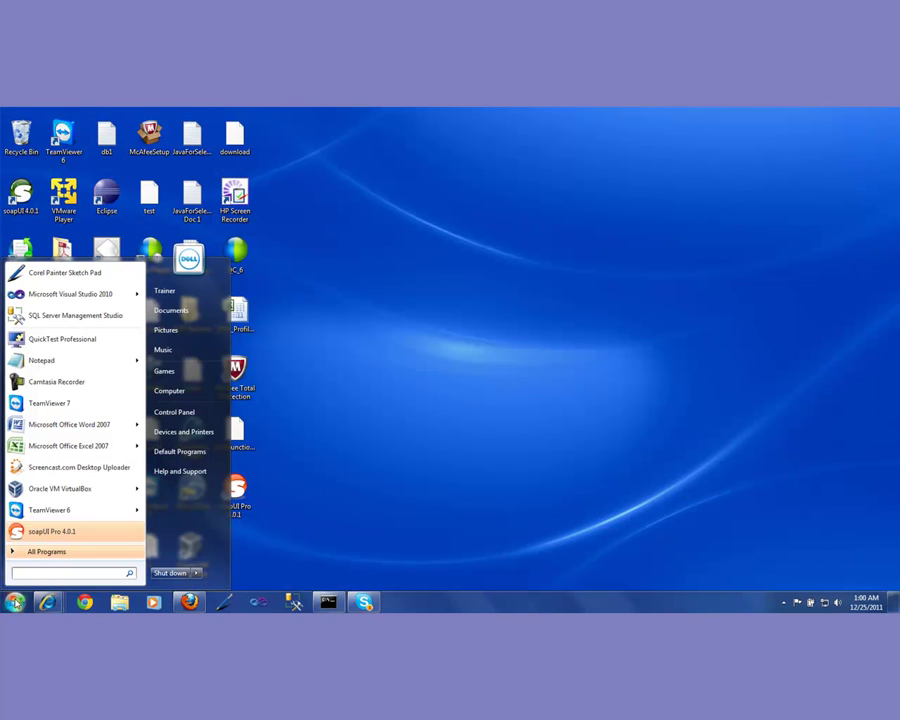
pyautogui.click(47, 553)
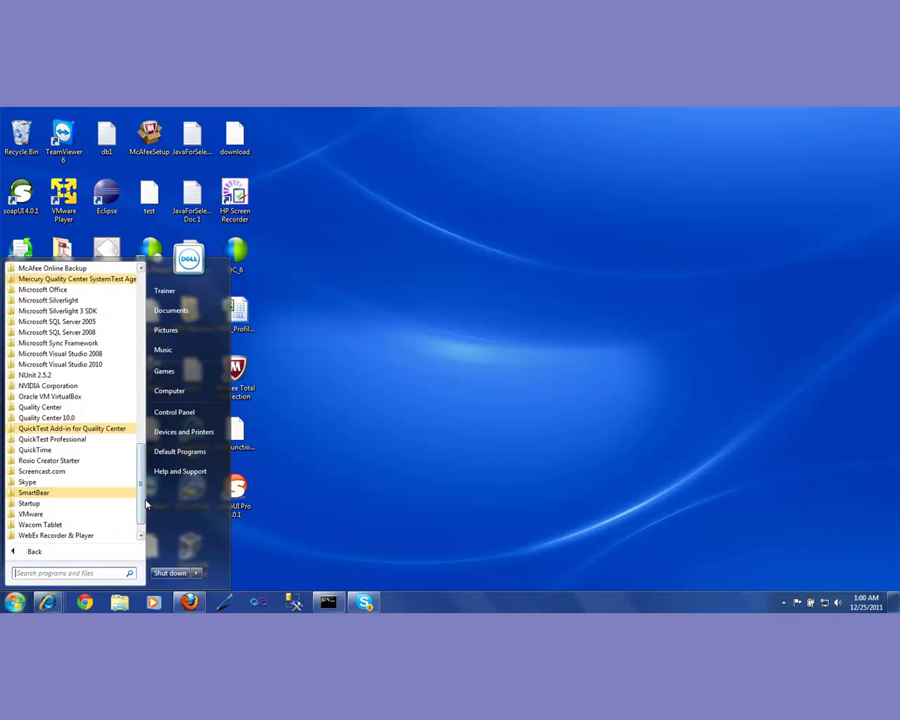
pyautogui.click(57, 407)
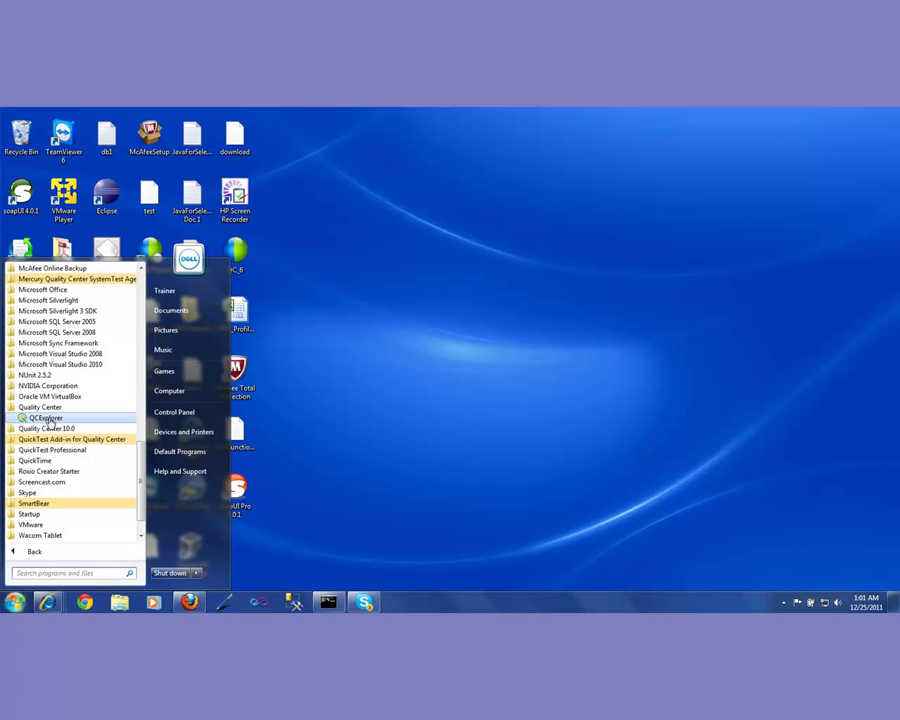
pyautogui.click(48, 419)
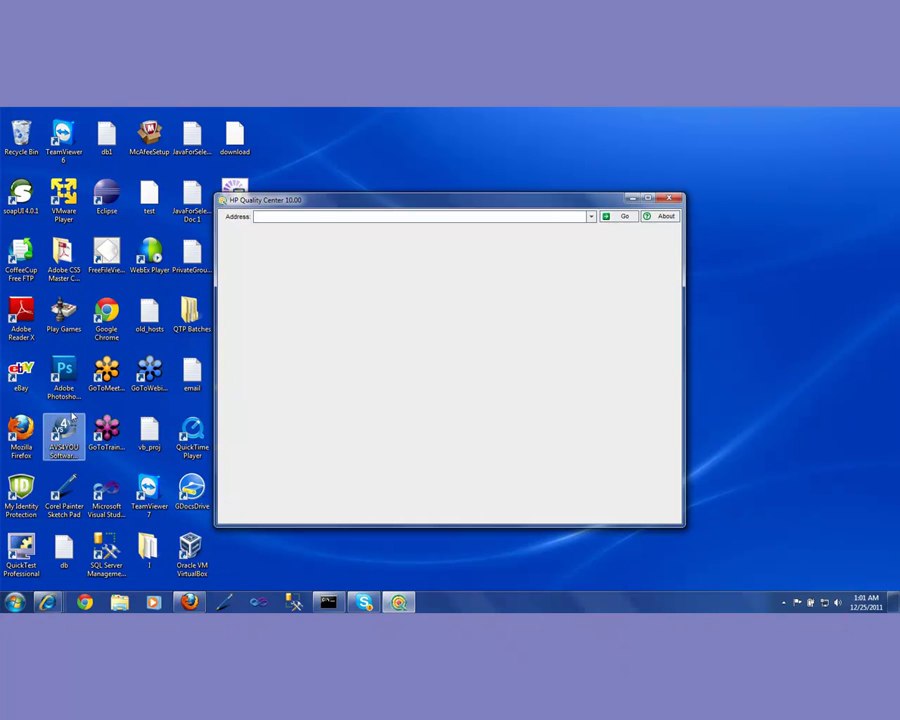
pyautogui.click(590, 220)
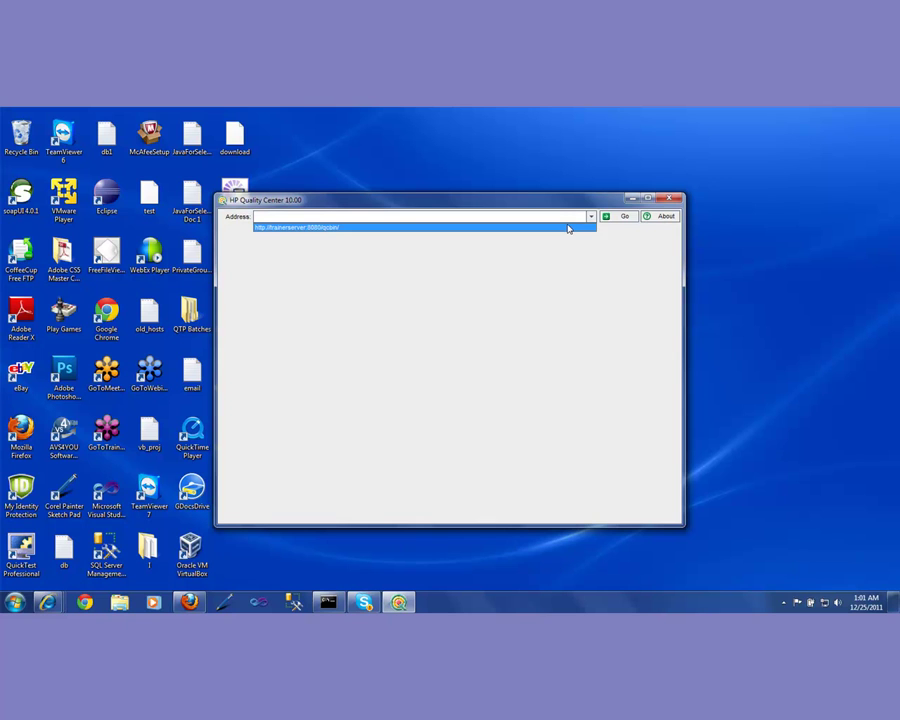
pyautogui.click(568, 228)
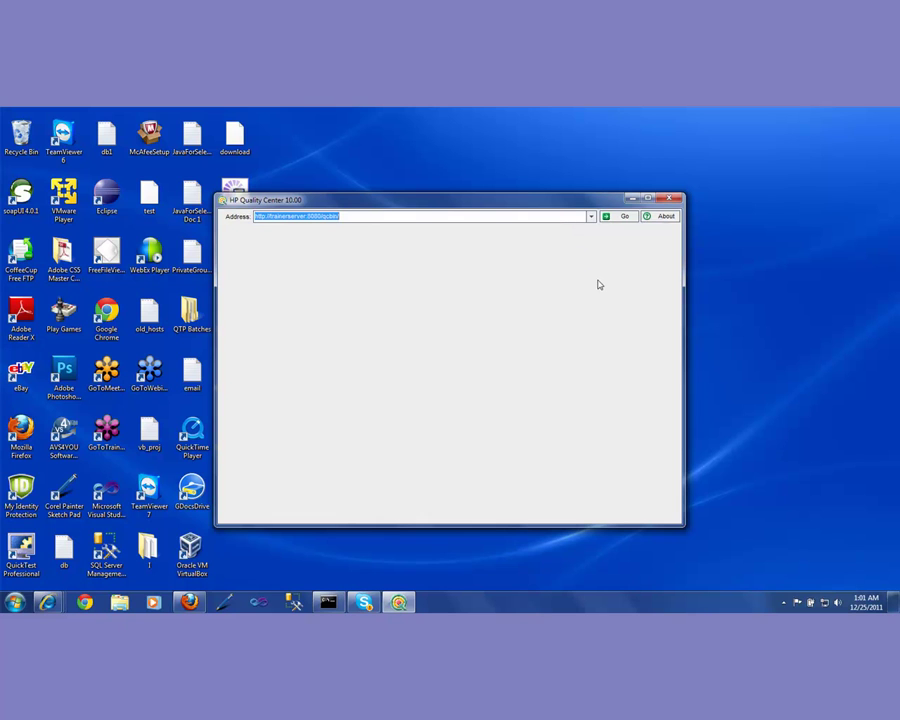
pyautogui.click(609, 218)
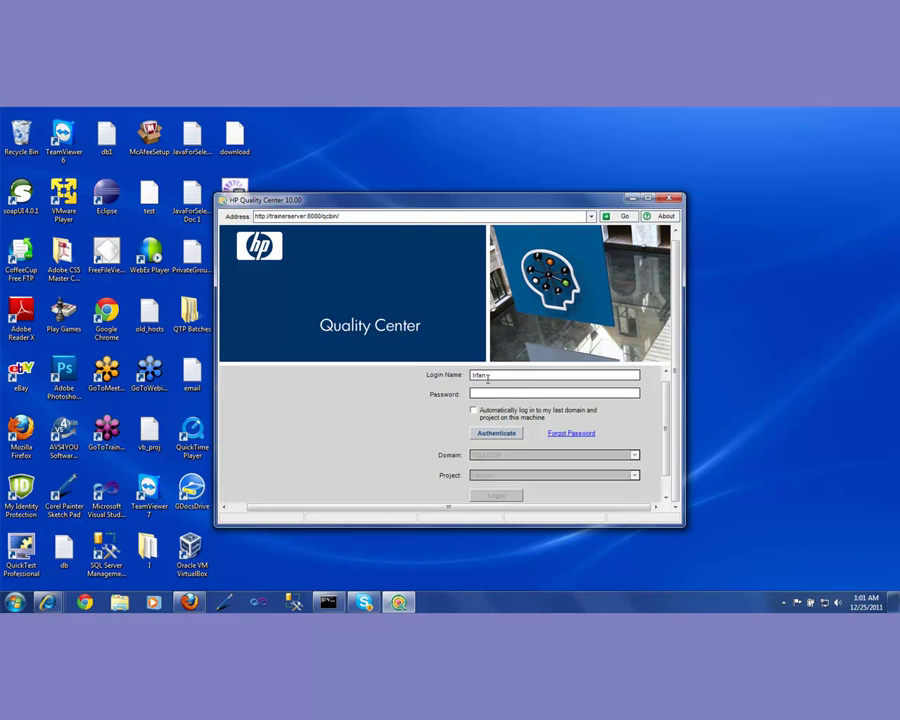
# Step: Authenticate with the prefilled login name, log in to the eBay project in the RETAIL domain, and close the welcome window
pyautogui.click(497, 433)
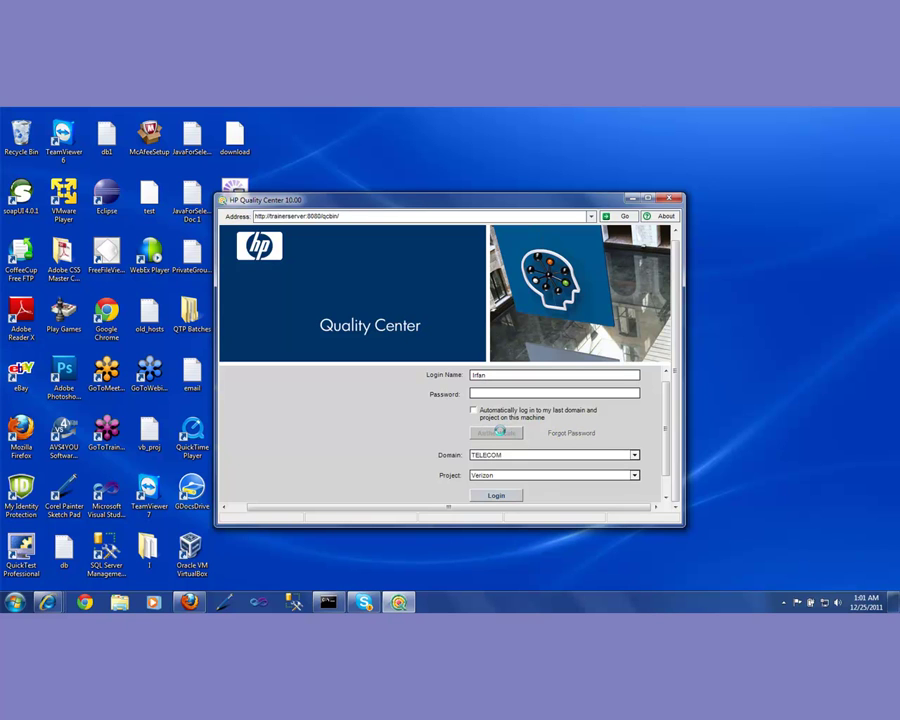
pyautogui.click(635, 456)
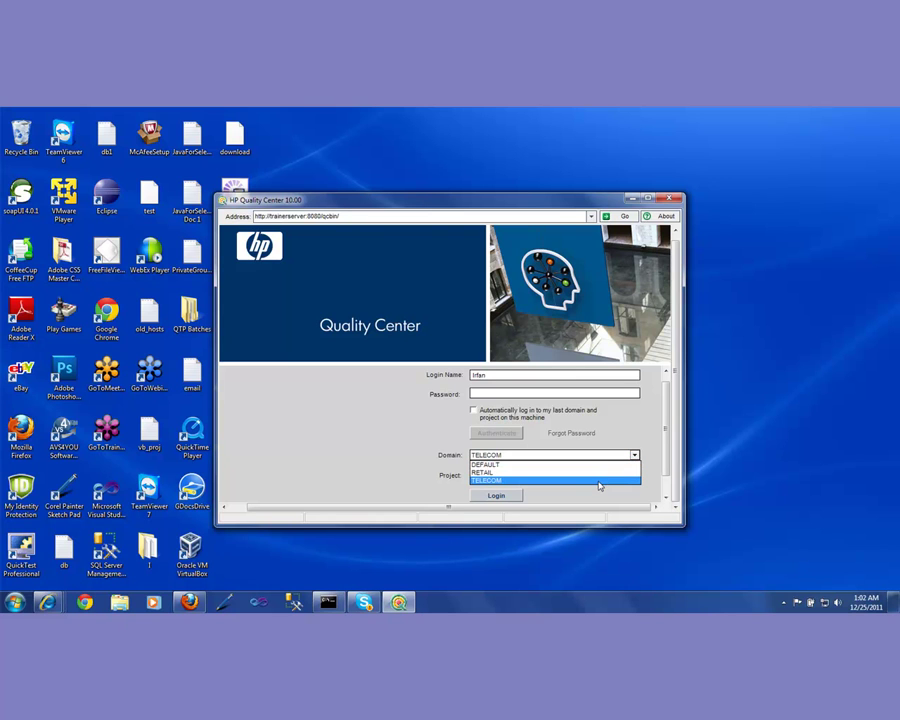
pyautogui.click(597, 473)
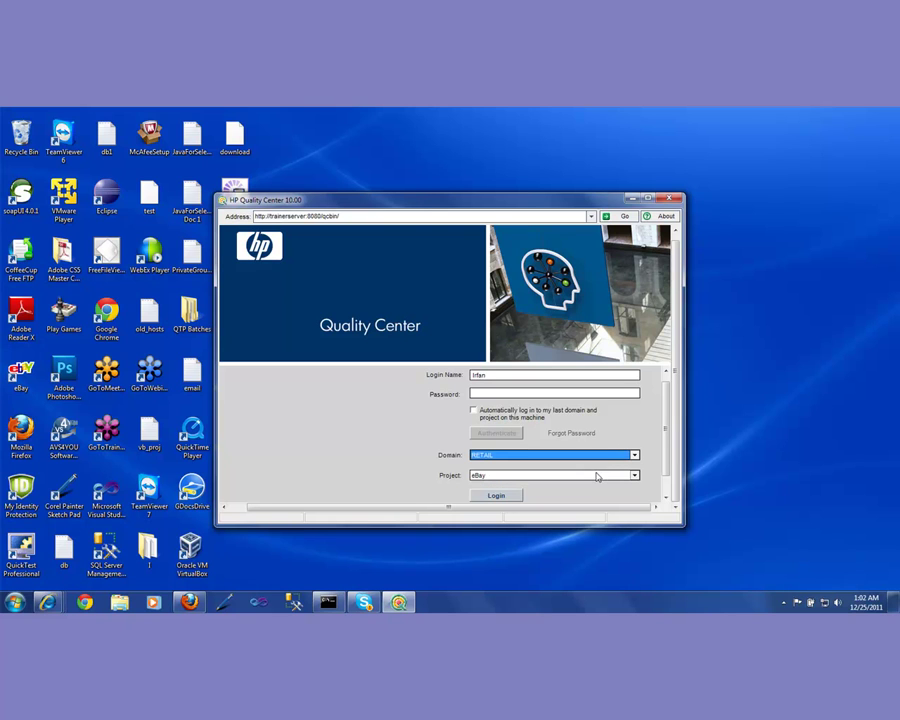
pyautogui.click(505, 497)
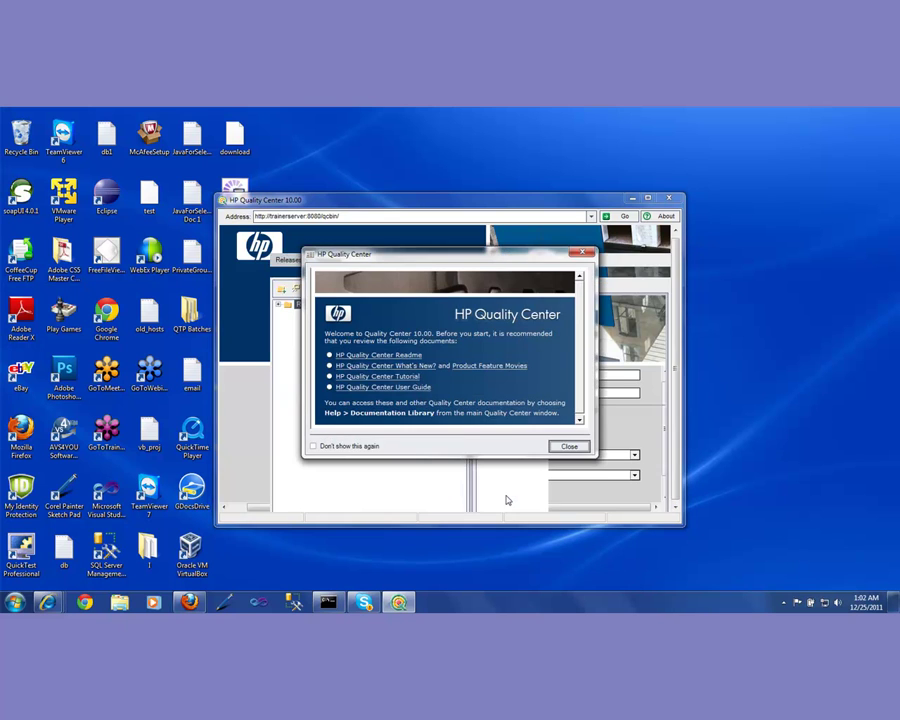
pyautogui.click(550, 447)
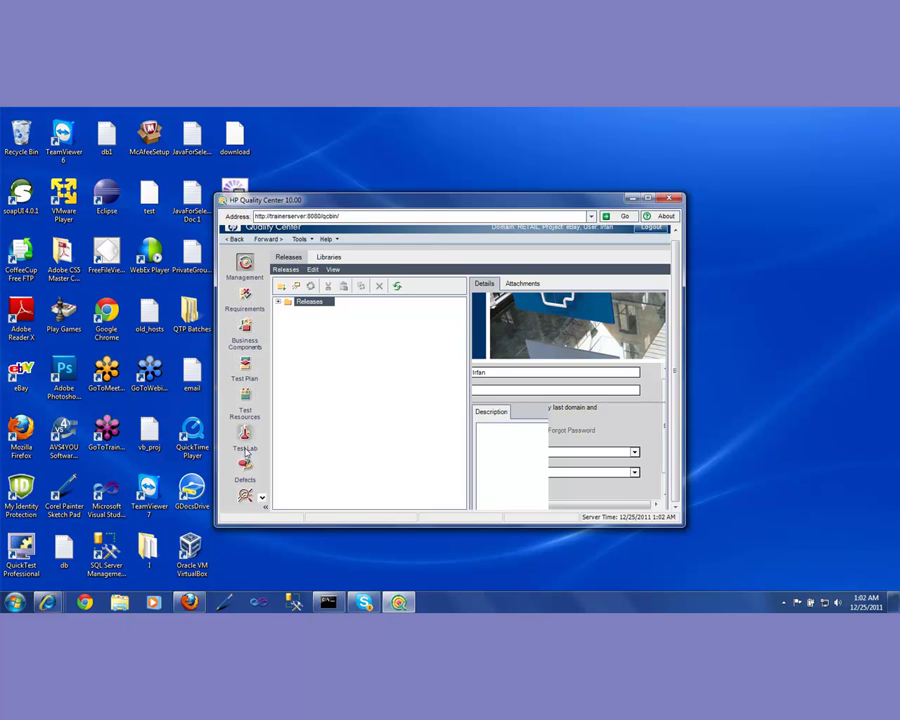
# Step: Open the Test Plan module and create a folder named Retail under Subject
pyautogui.click(262, 499)
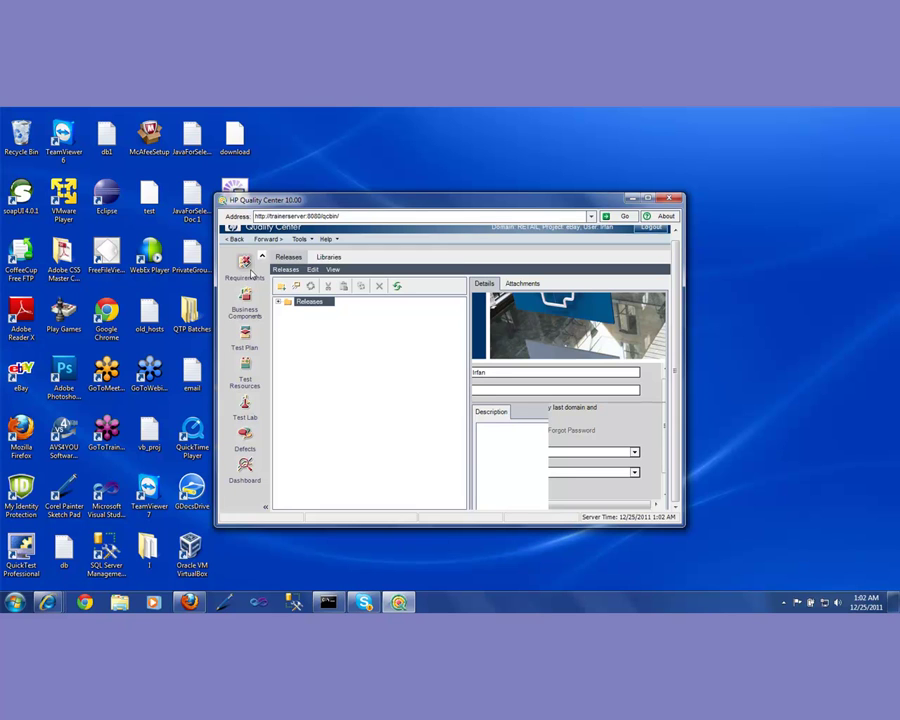
pyautogui.click(244, 336)
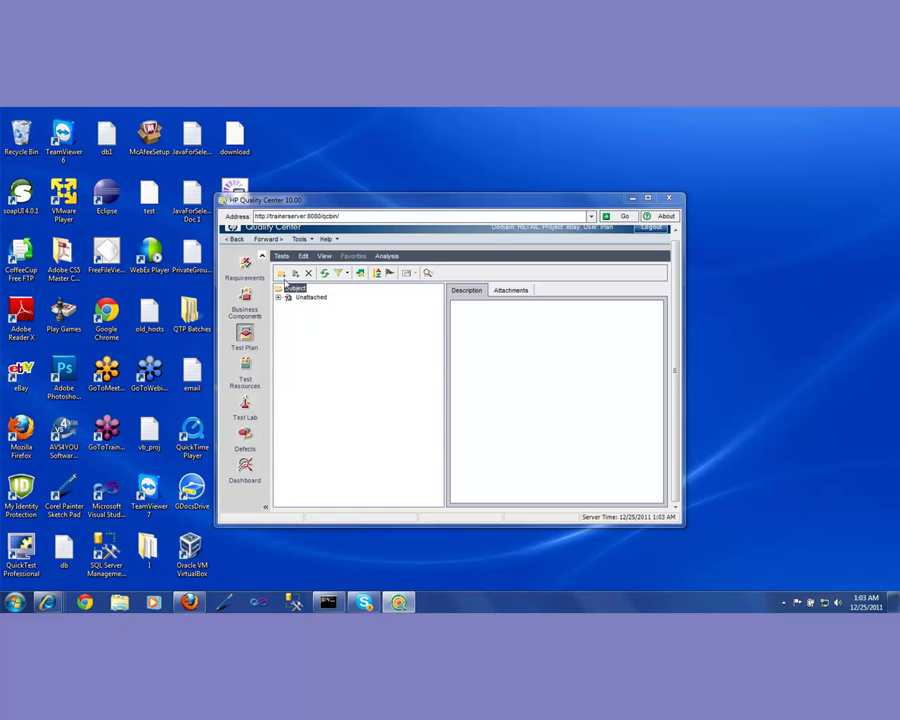
pyautogui.click(295, 289)
pyautogui.click(283, 276)
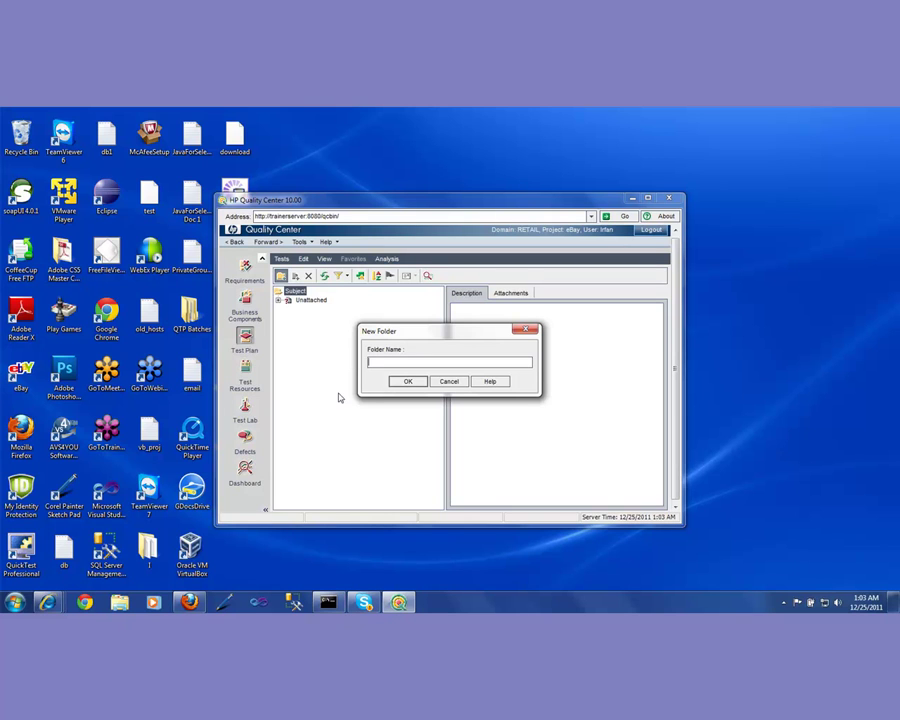
pyautogui.write('Retail')
pyautogui.click(413, 384)
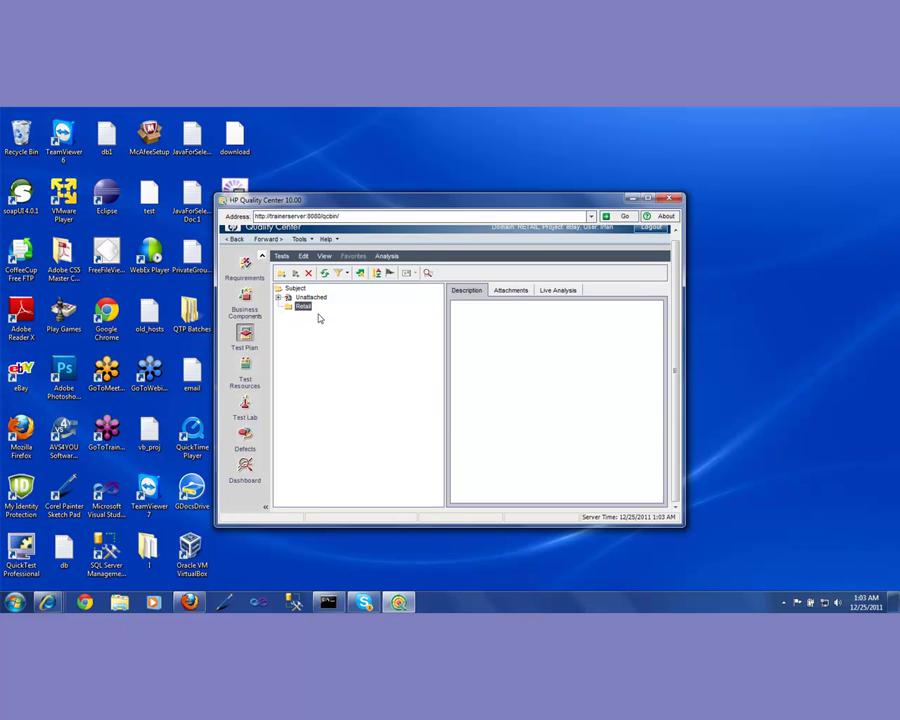
# Step: Create a subfolder named eBay inside the Retail folder
pyautogui.click(284, 275)
pyautogui.write('eBay')
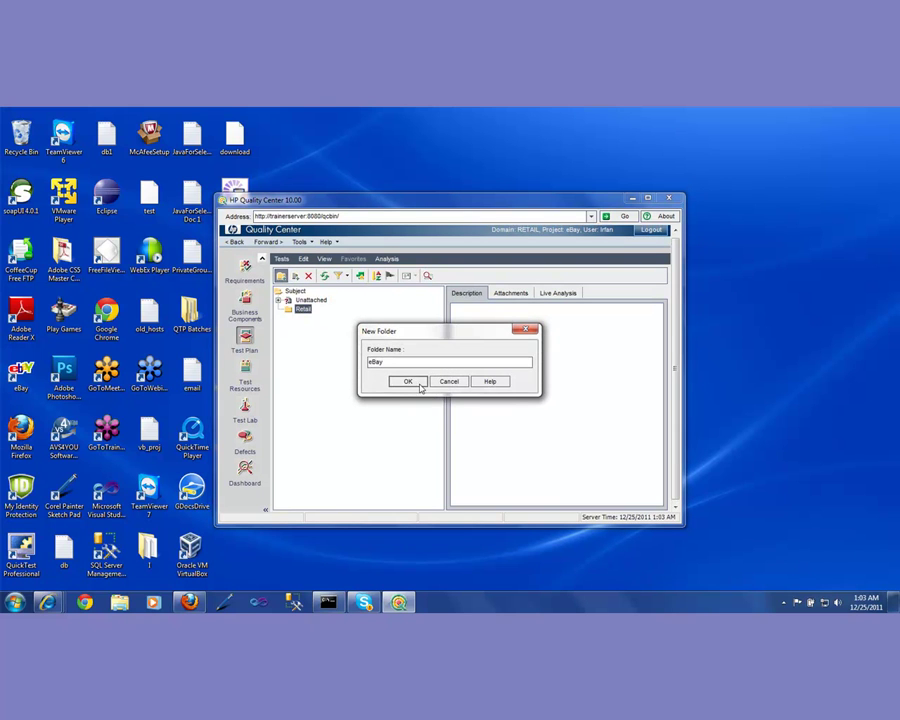
pyautogui.click(412, 381)
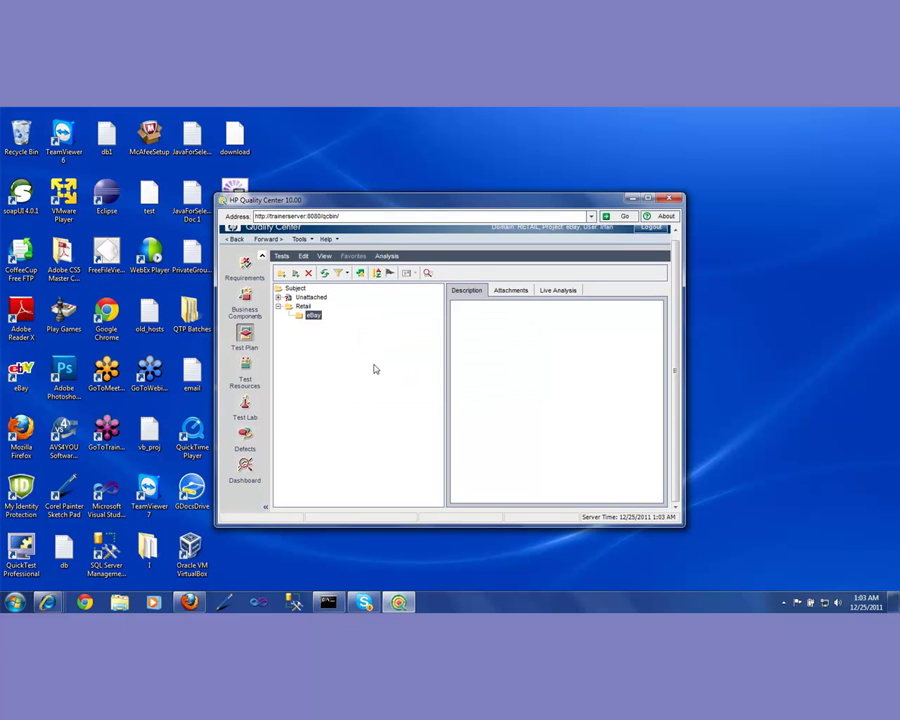
# Step: Start a new test in the eBay folder with the test type QUICKTEST_TEST
pyautogui.moveTo(563, 195); pyautogui.dragTo(553, 122)
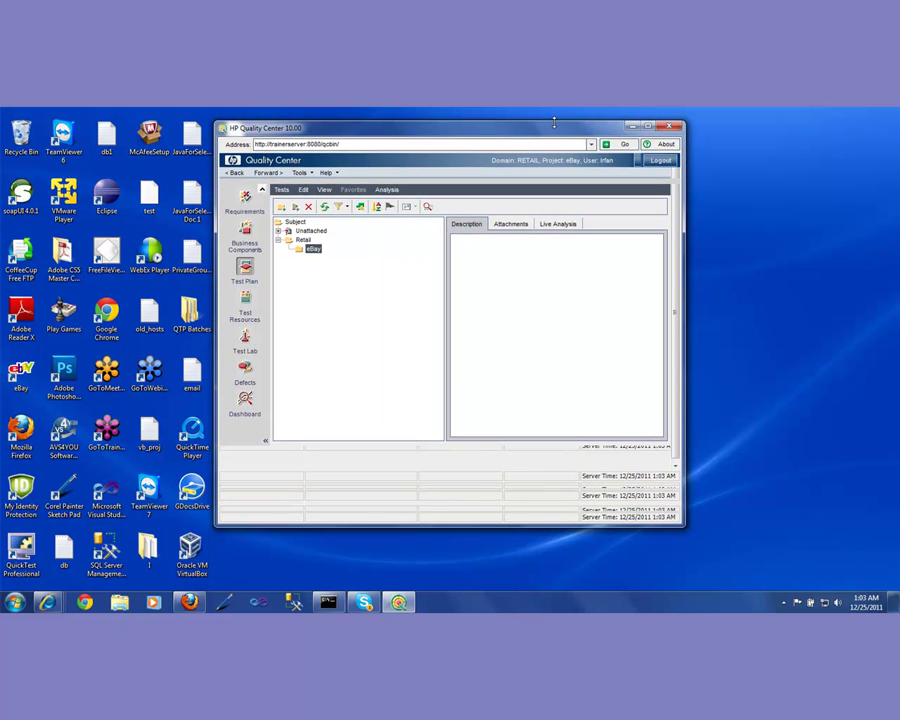
pyautogui.moveTo(686, 226); pyautogui.dragTo(756, 220)
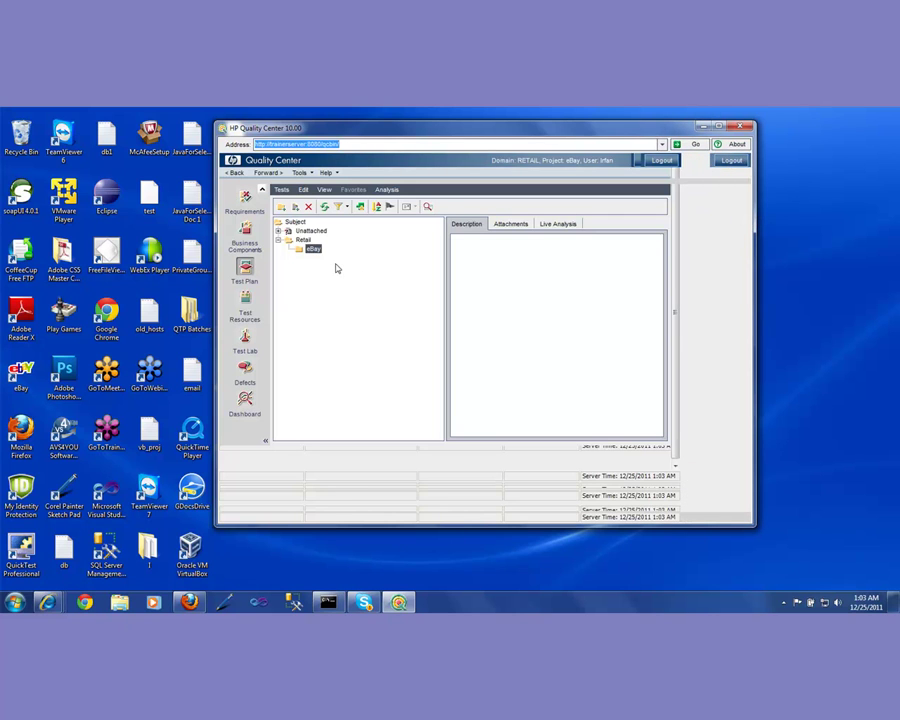
pyautogui.click(314, 250)
pyautogui.click(295, 207)
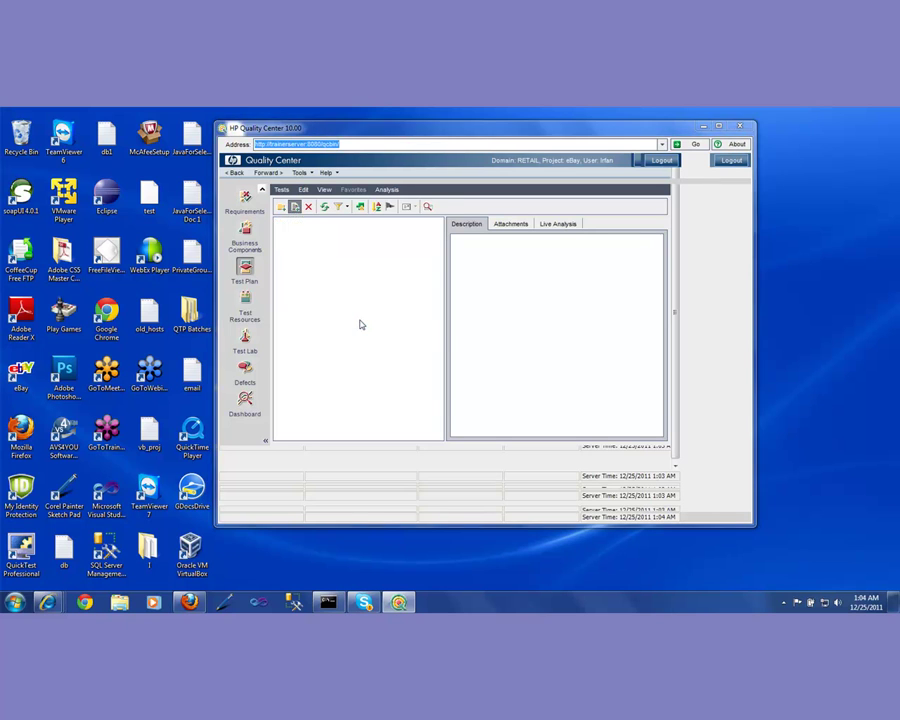
pyautogui.moveTo(448, 325); pyautogui.dragTo(519, 293)
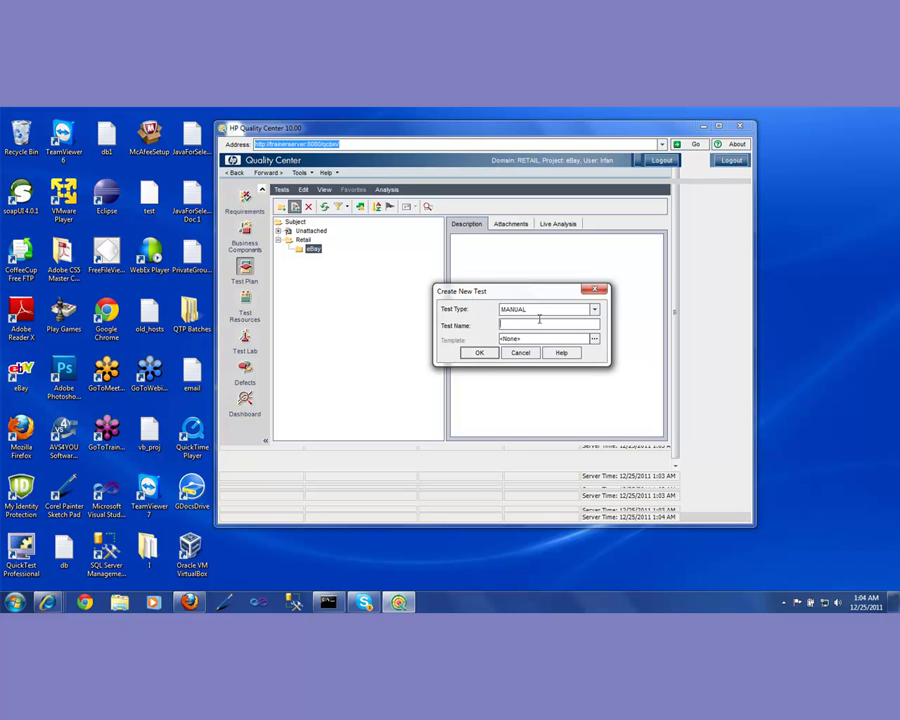
pyautogui.click(595, 310)
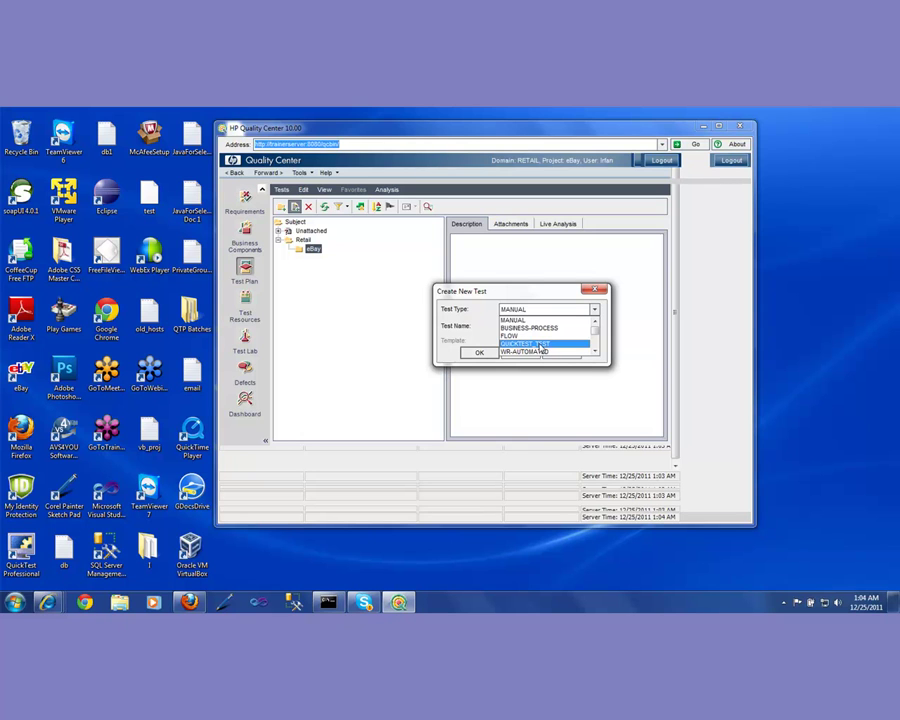
pyautogui.click(539, 345)
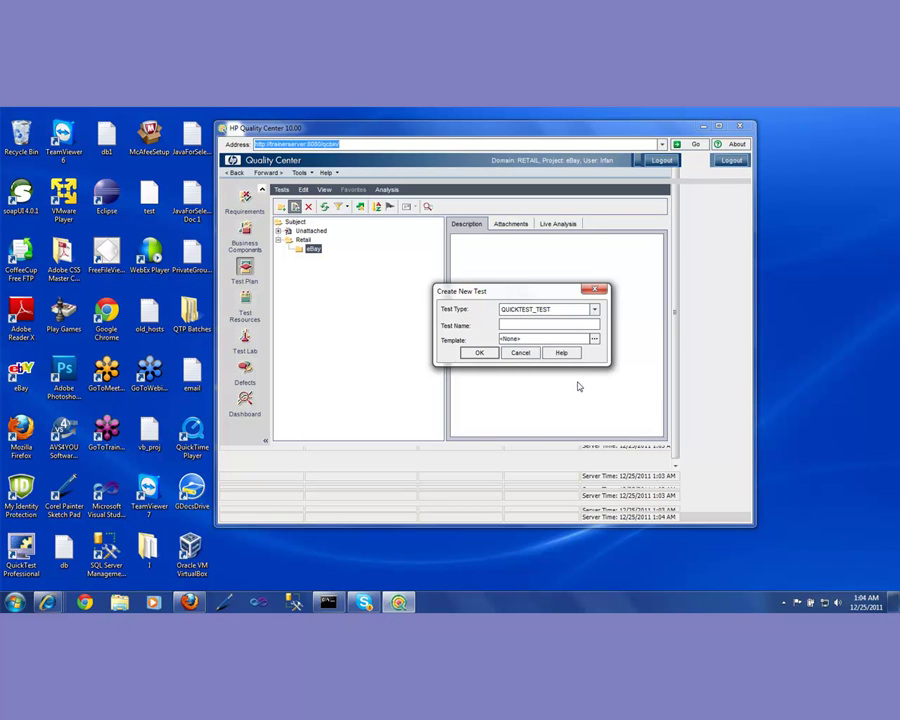
# Step: Name the new test TC_OpeneBayApp_001 and create it
pyautogui.write('TC')
pyautogui.write('_0')
pyautogui.write('pen')
pyautogui.write('App_')
pyautogui.write('001')
pyautogui.click(522, 323)
pyautogui.write('eBay')
pyautogui.click(482, 354)
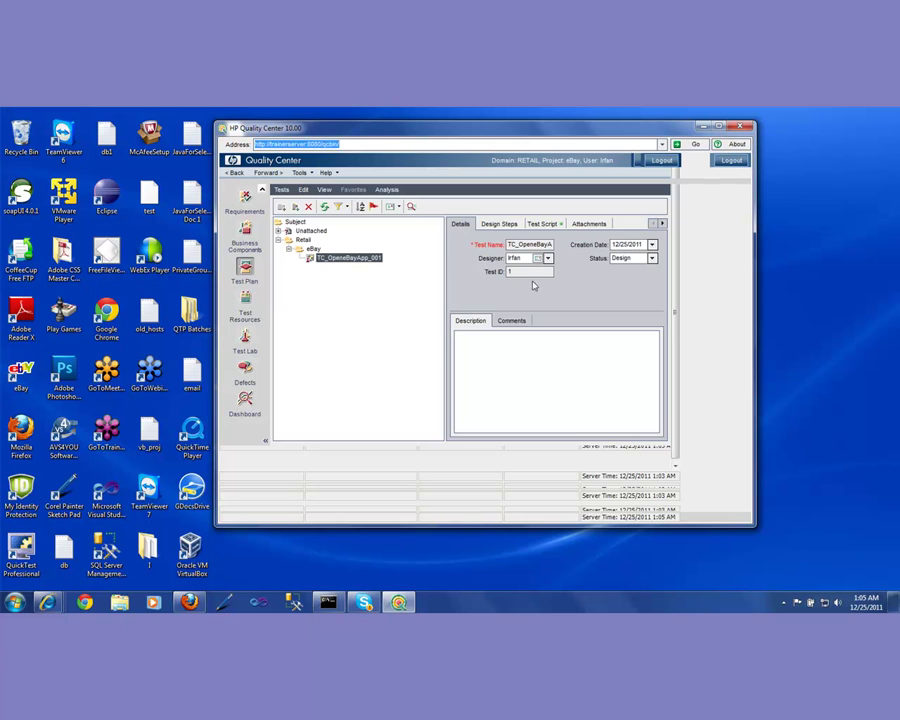
# Step: Describe the test in its details as "This Test Case is to Open eBay App using Internet Explorer"
pyautogui.click(718, 126)
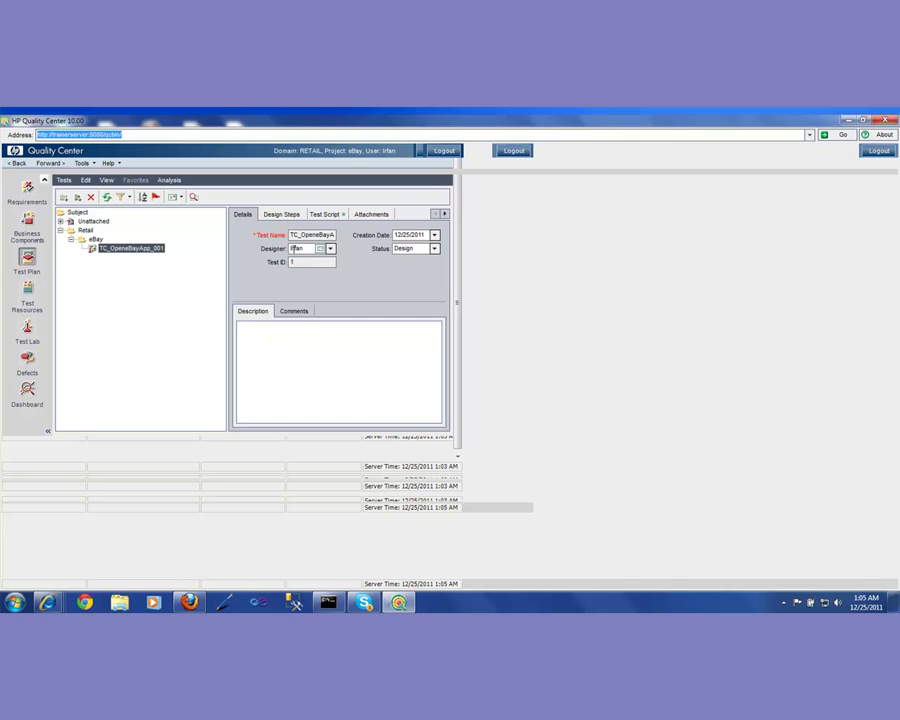
pyautogui.click(434, 249)
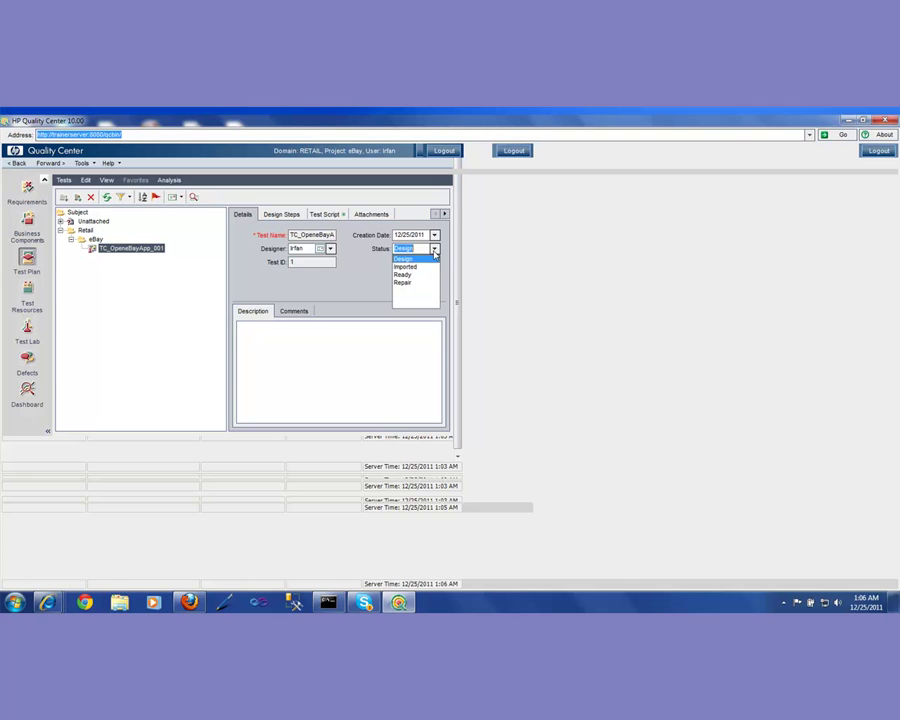
pyautogui.click(377, 270)
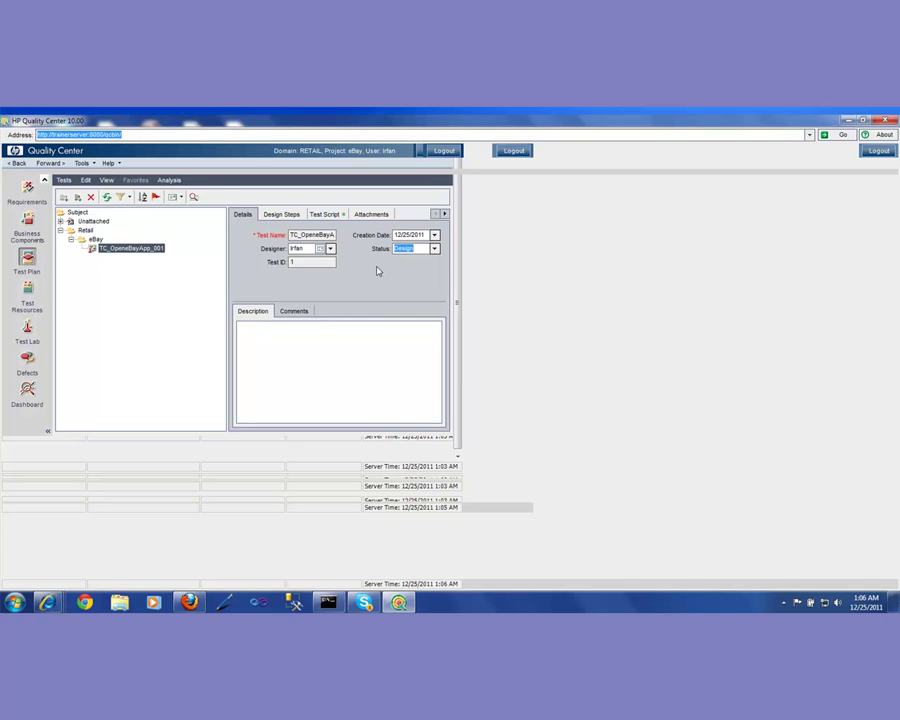
pyautogui.click(317, 342)
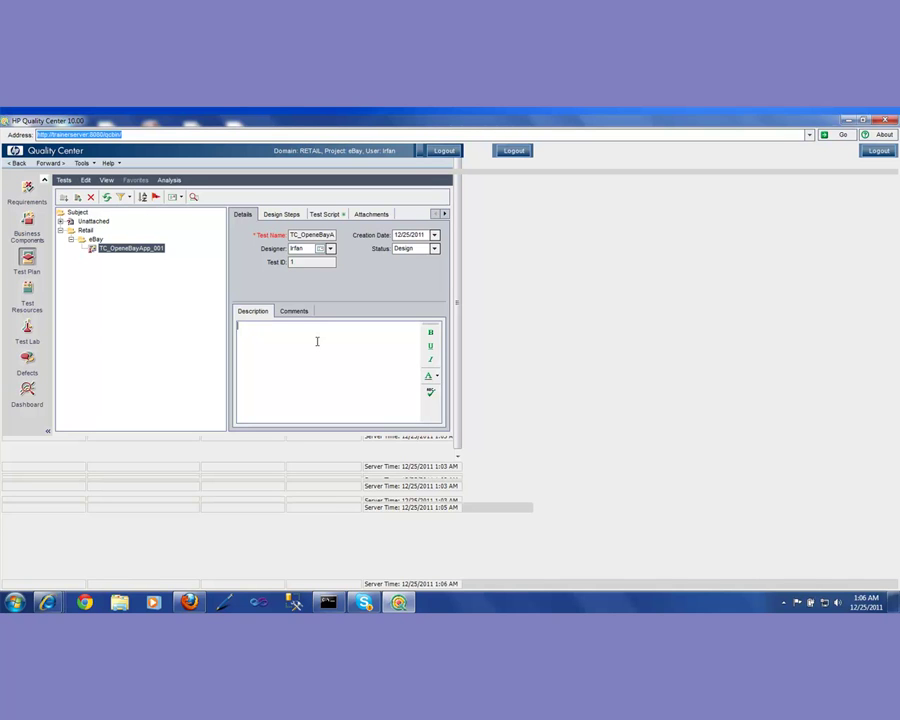
pyautogui.write('This ')
pyautogui.write('Test Case ')
pyautogui.write('w')
pyautogui.write('is to Op')
pyautogui.write('en')
pyautogui.write(' e')
pyautogui.write('Bay')
pyautogui.write(' App us')
pyautogui.write('ing Interne')
pyautogui.write('t Explorer')
pyautogui.click(286, 216)
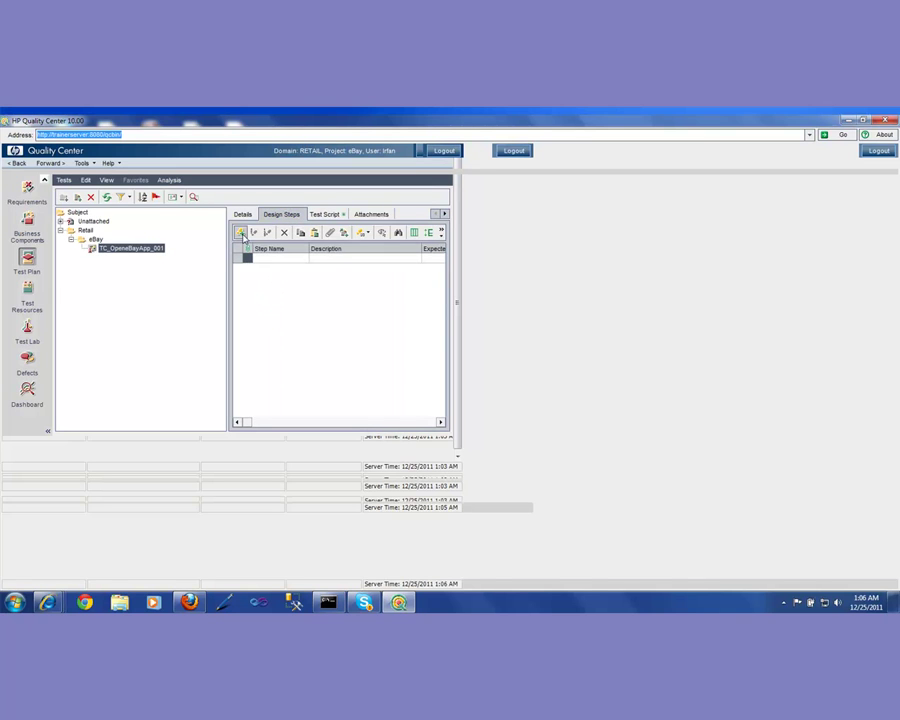
pyautogui.click(241, 234)
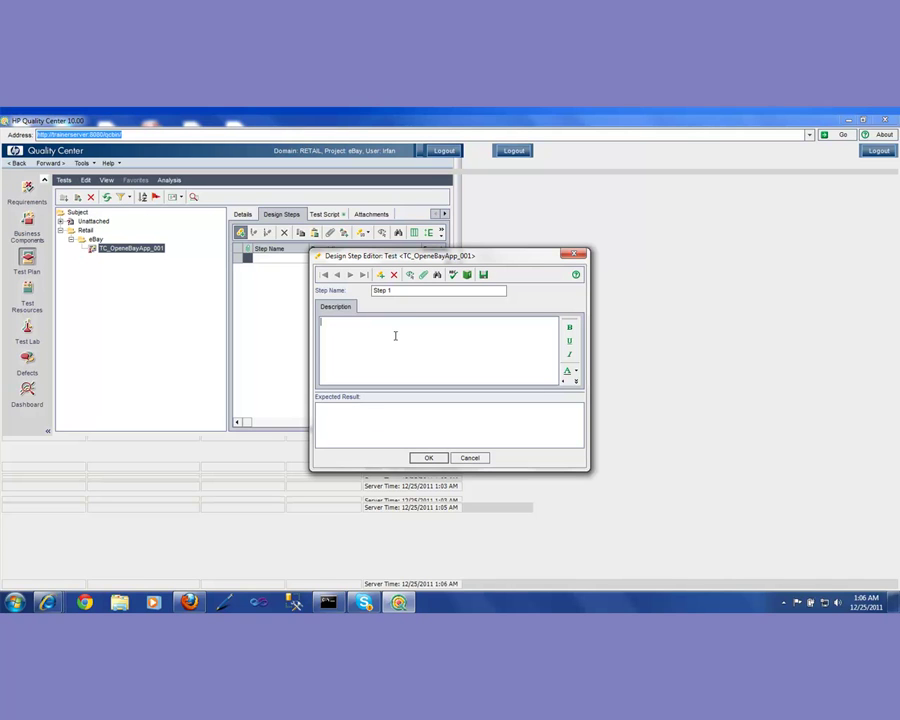
pyautogui.write('Open InternetExplorer and Navigate to www.eBay.com')
pyautogui.click(393, 415)
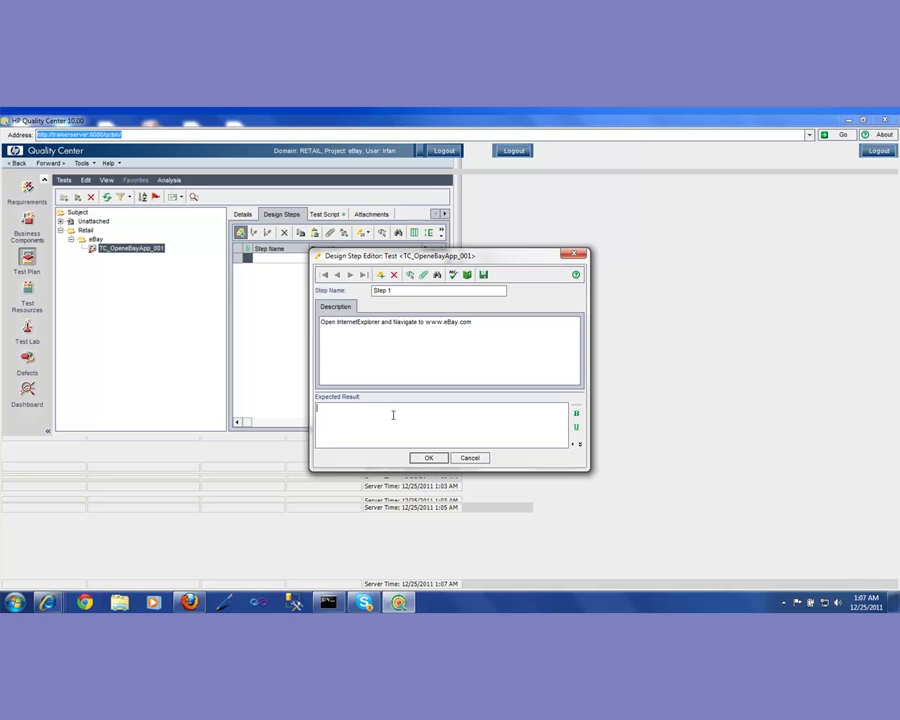
pyautogui.write('Internet Explorer should get opened and we should be able to se')
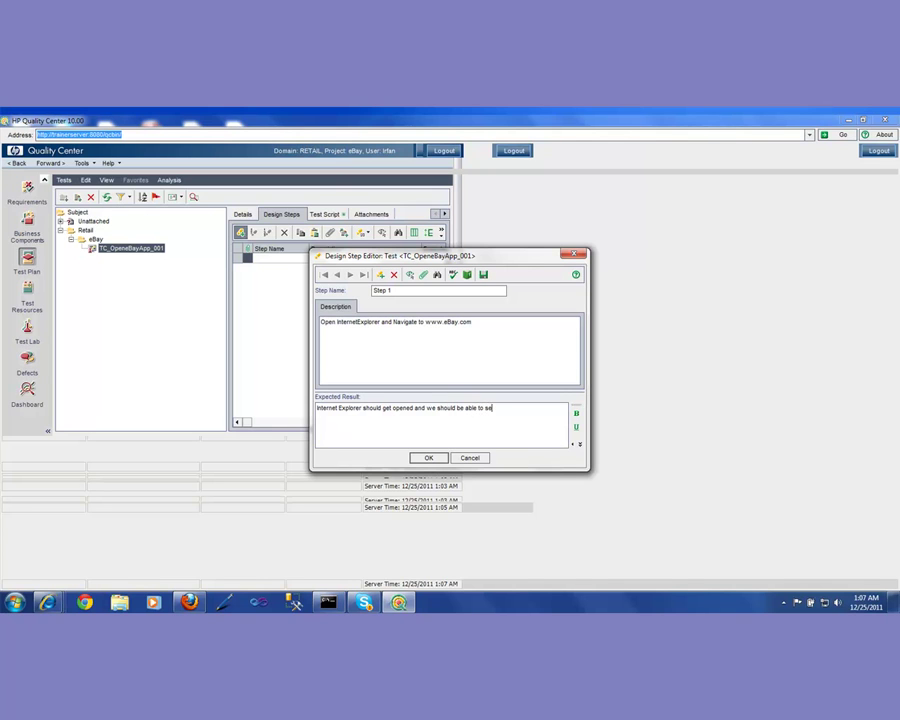
pyautogui.write('e eBay site')
pyautogui.click(438, 459)
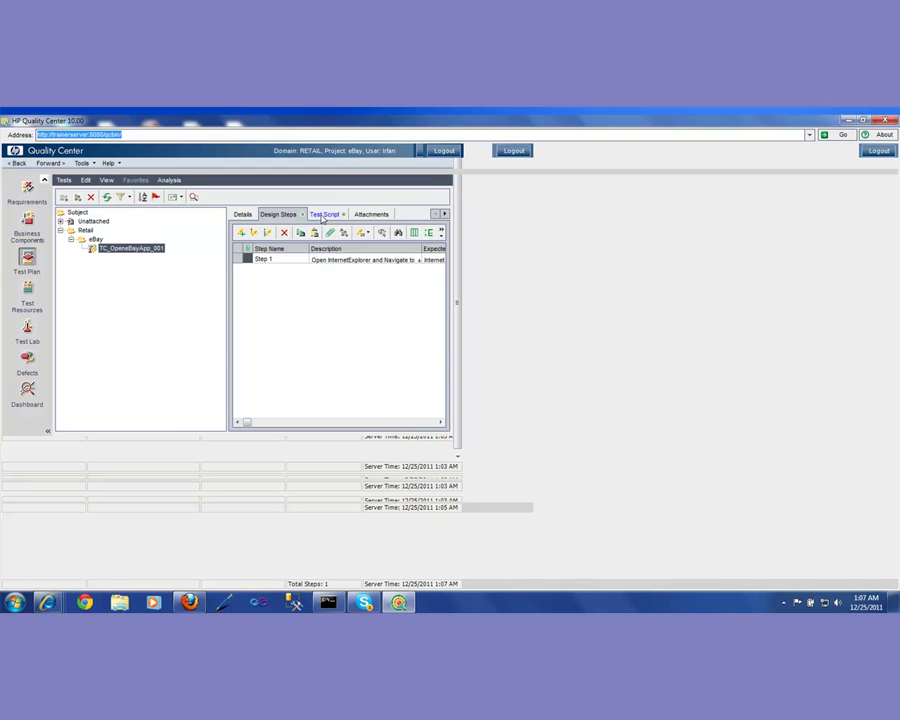
# Step: Open the test's script and examine Action1 in Expert View
pyautogui.click(323, 216)
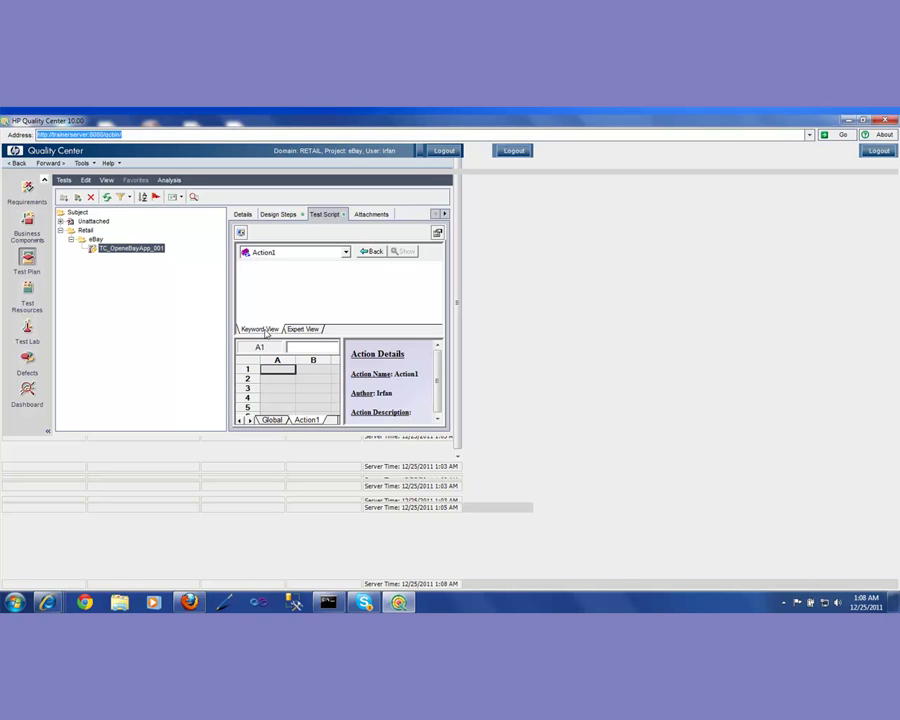
pyautogui.click(301, 330)
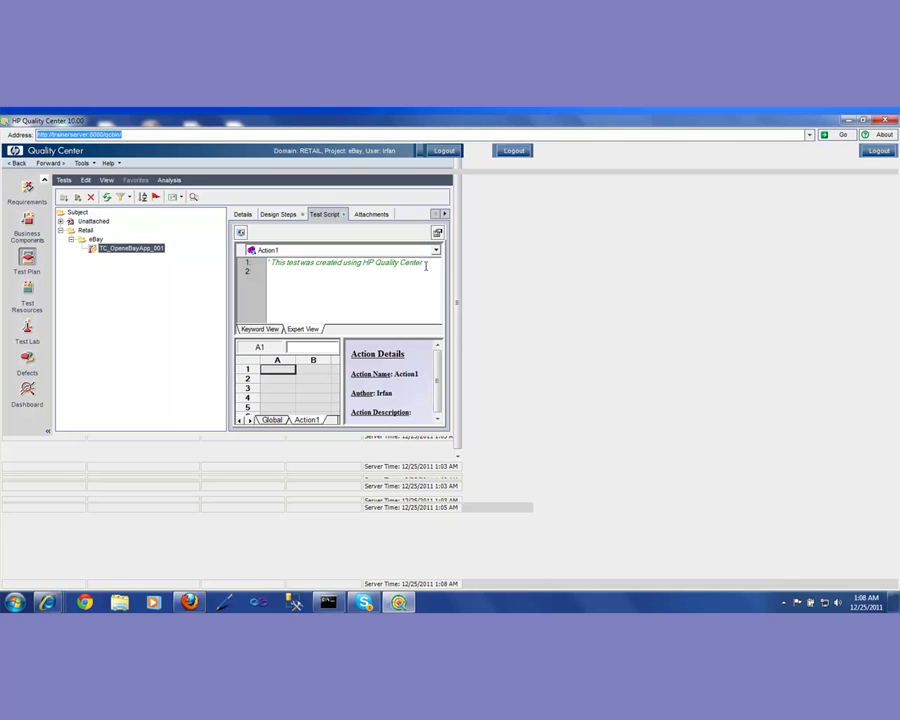
pyautogui.write('r')
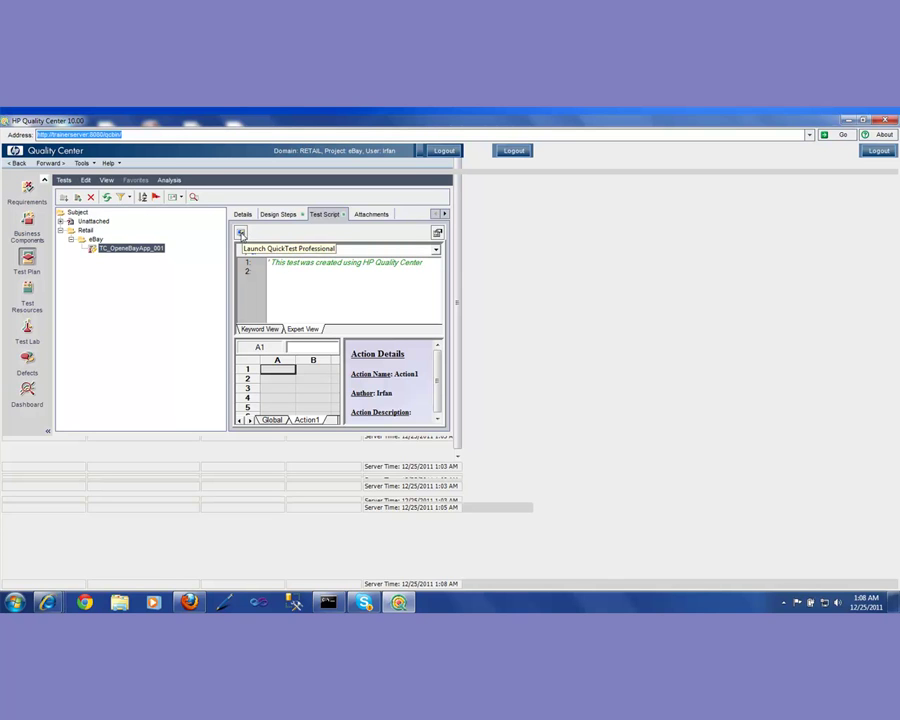
pyautogui.click(241, 234)
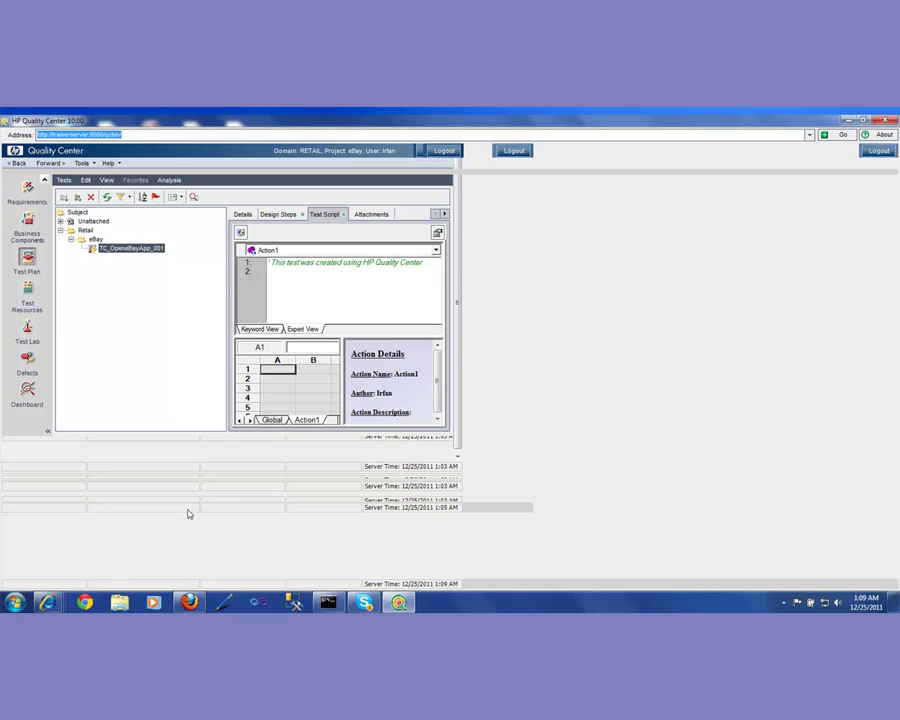
pyautogui.click(14, 601)
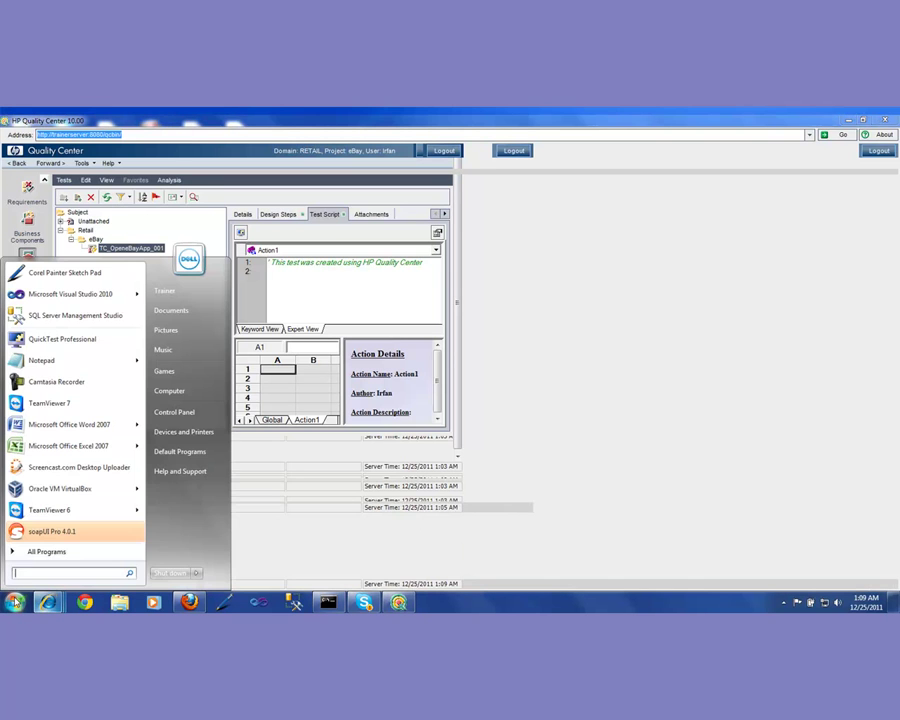
pyautogui.click(45, 339)
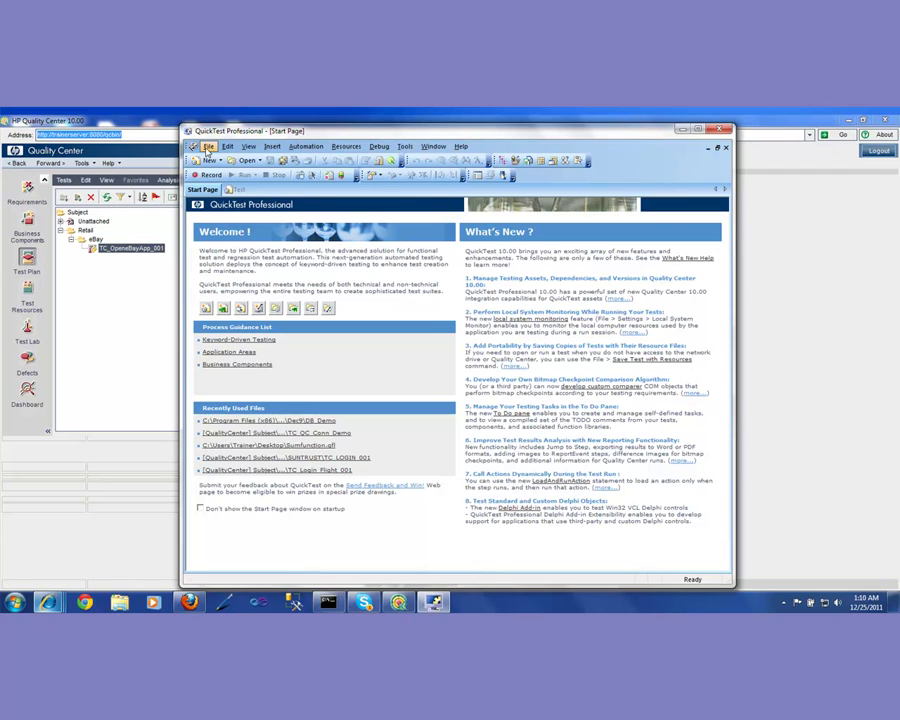
pyautogui.click(208, 148)
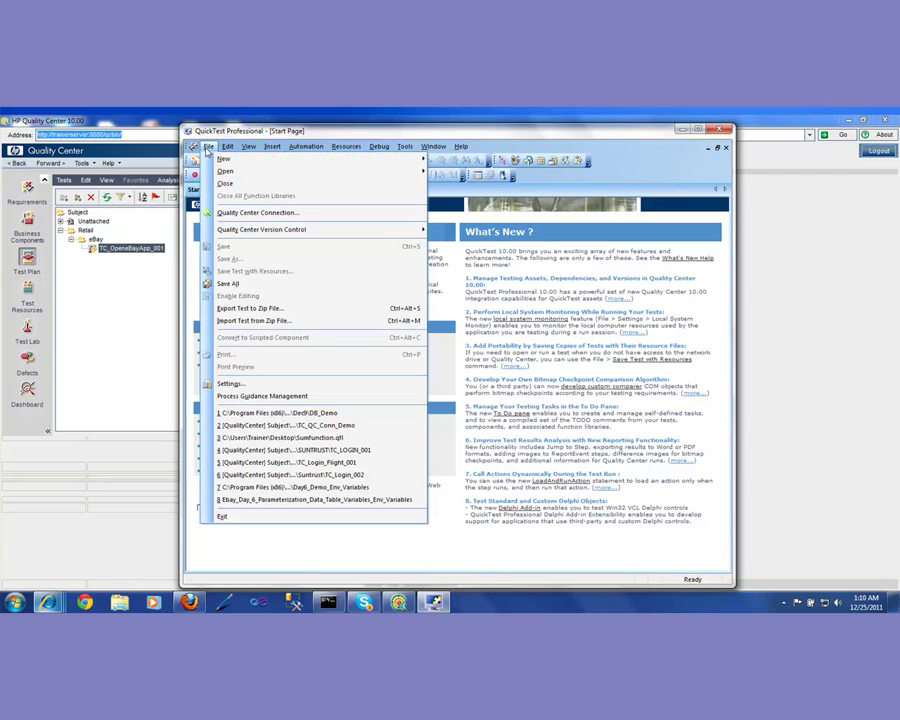
pyautogui.click(241, 216)
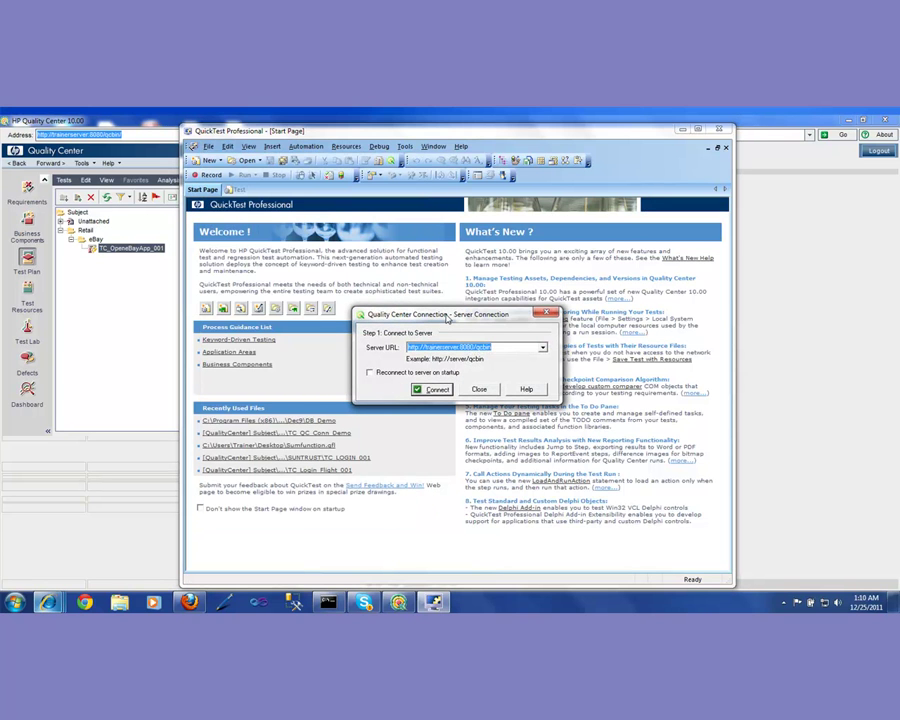
pyautogui.moveTo(447, 318); pyautogui.dragTo(488, 254)
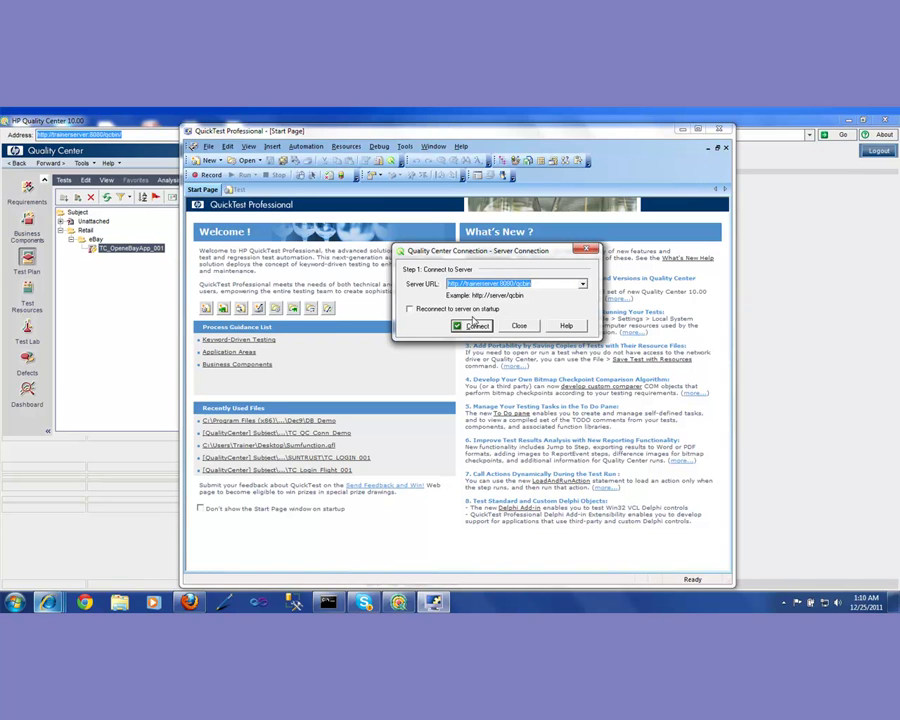
pyautogui.click(474, 330)
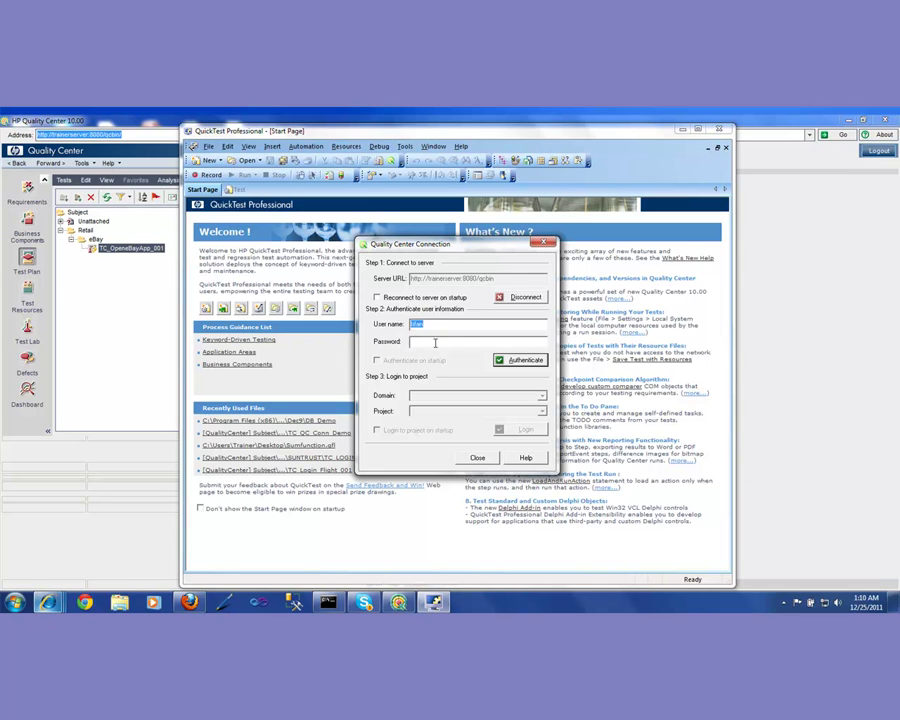
# Step: Authenticate with the prefilled user name, log in to the eBay project in the RETAIL domain, and close the connection window
pyautogui.click(522, 361)
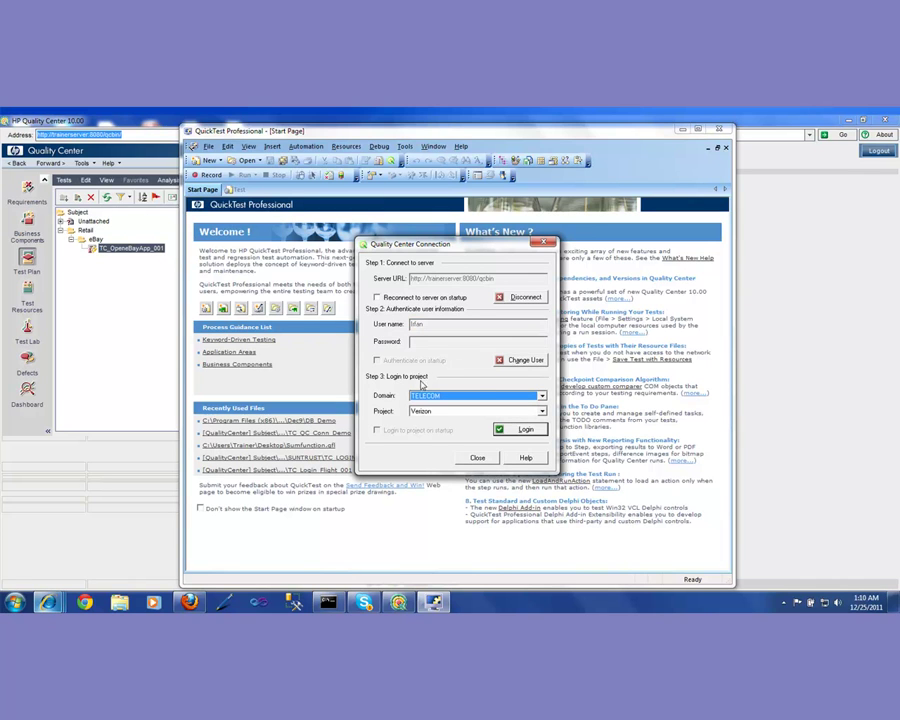
pyautogui.click(542, 397)
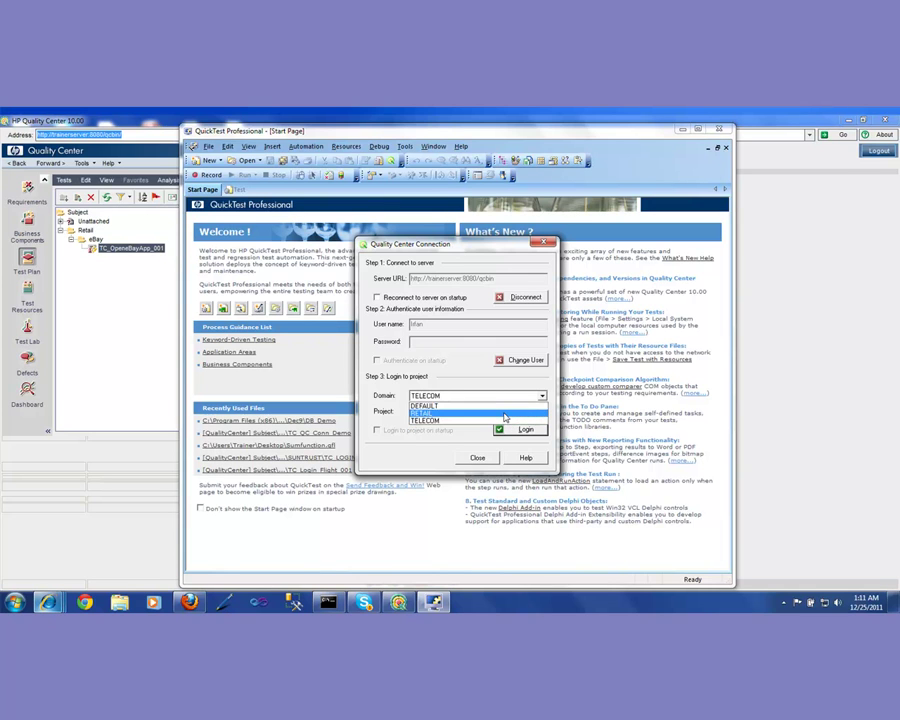
pyautogui.click(505, 415)
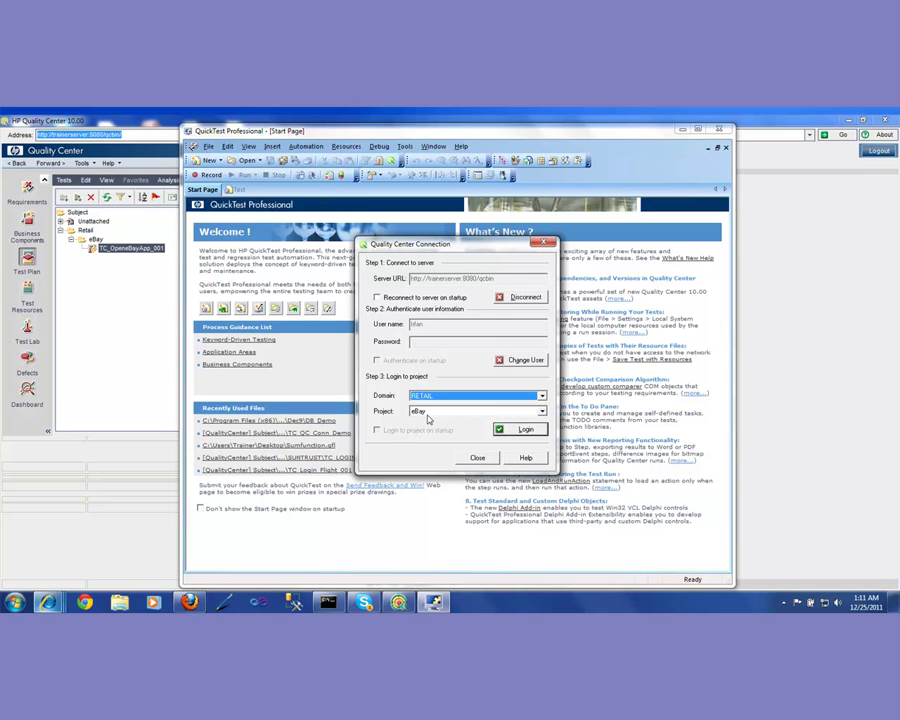
pyautogui.click(542, 412)
pyautogui.click(522, 421)
pyautogui.click(522, 430)
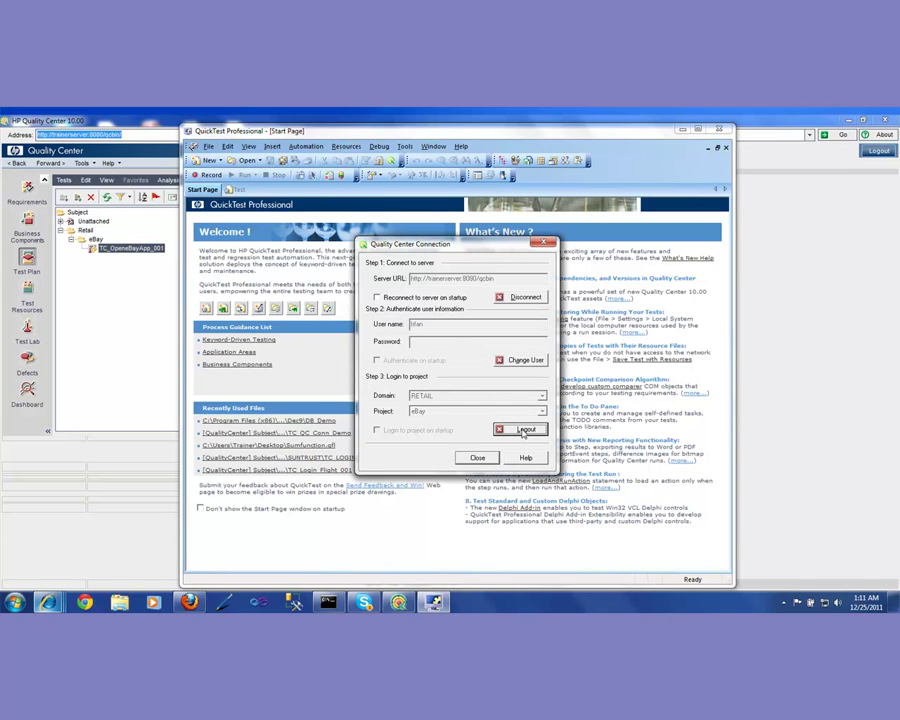
pyautogui.click(479, 458)
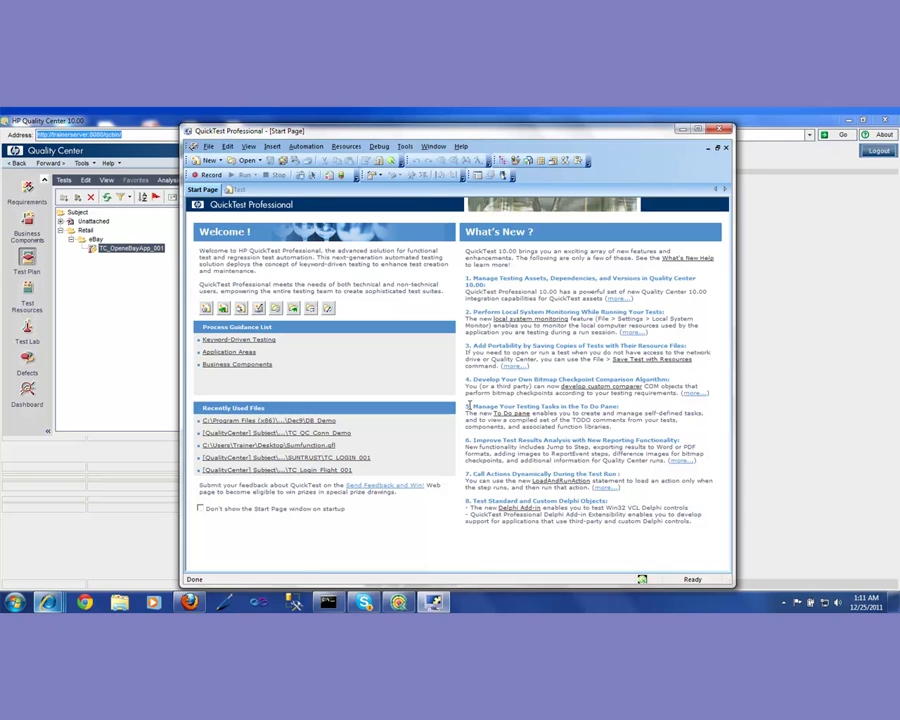
# Step: Open the TC_OpeneBayApp_001 test from the Subject\Retail\eBay folder of the Quality Center test plan
pyautogui.click(210, 147)
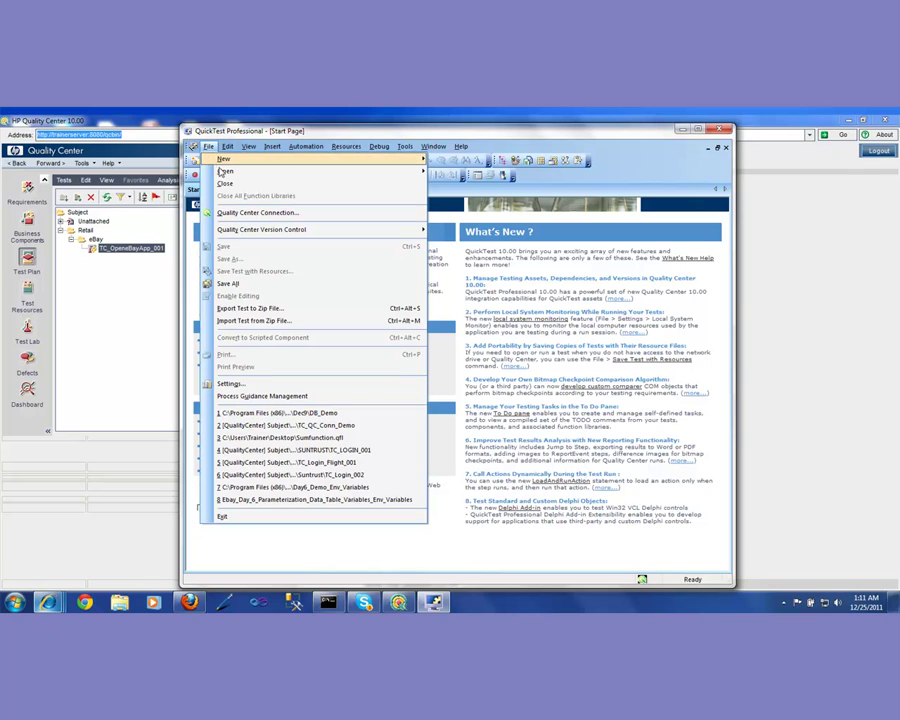
pyautogui.moveTo(251, 176)
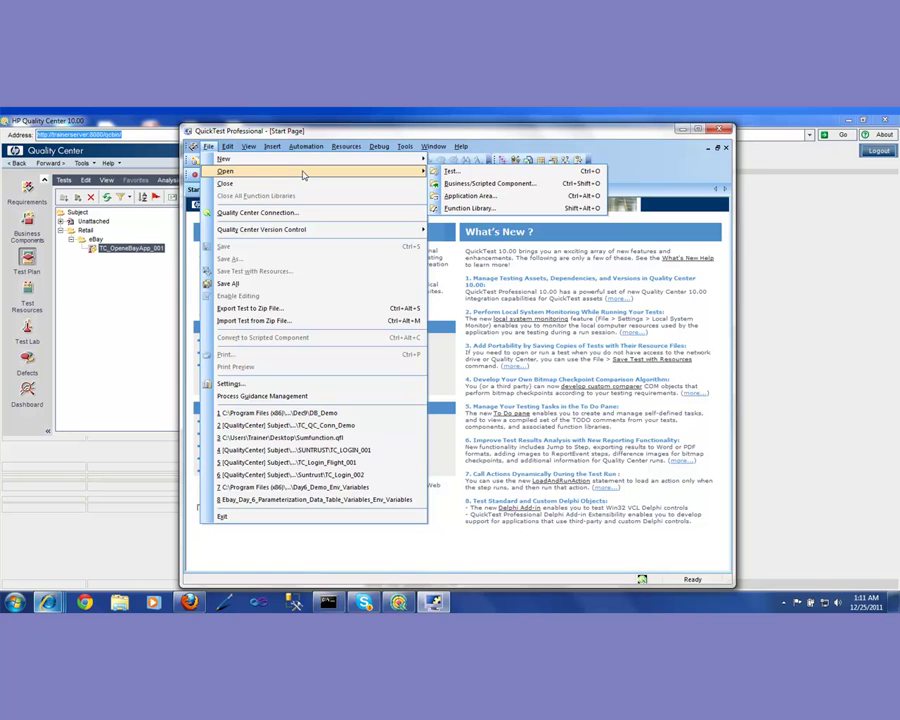
pyautogui.click(451, 171)
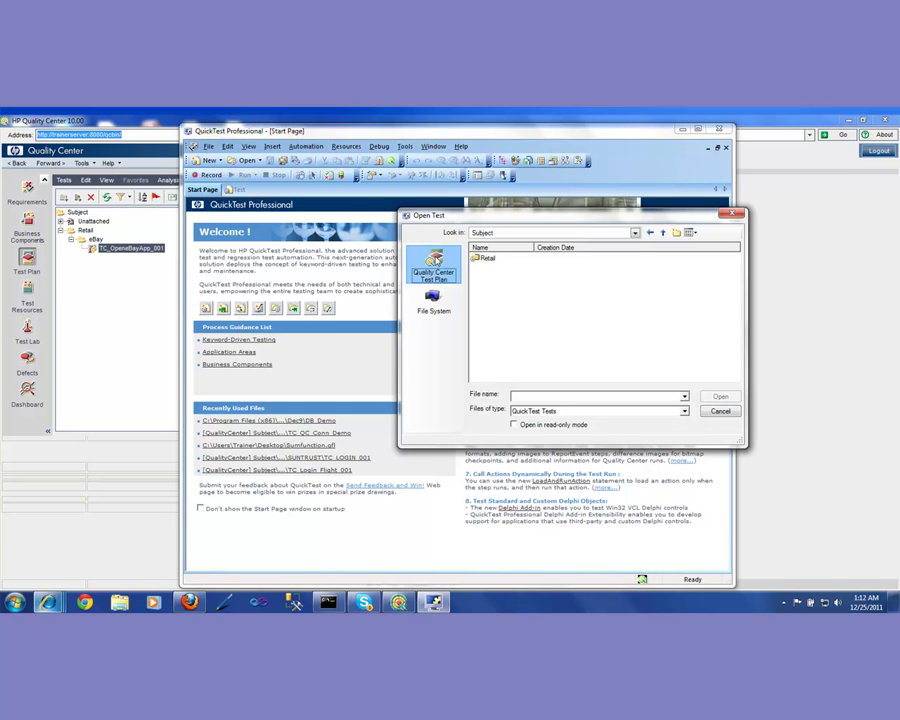
pyautogui.click(634, 233)
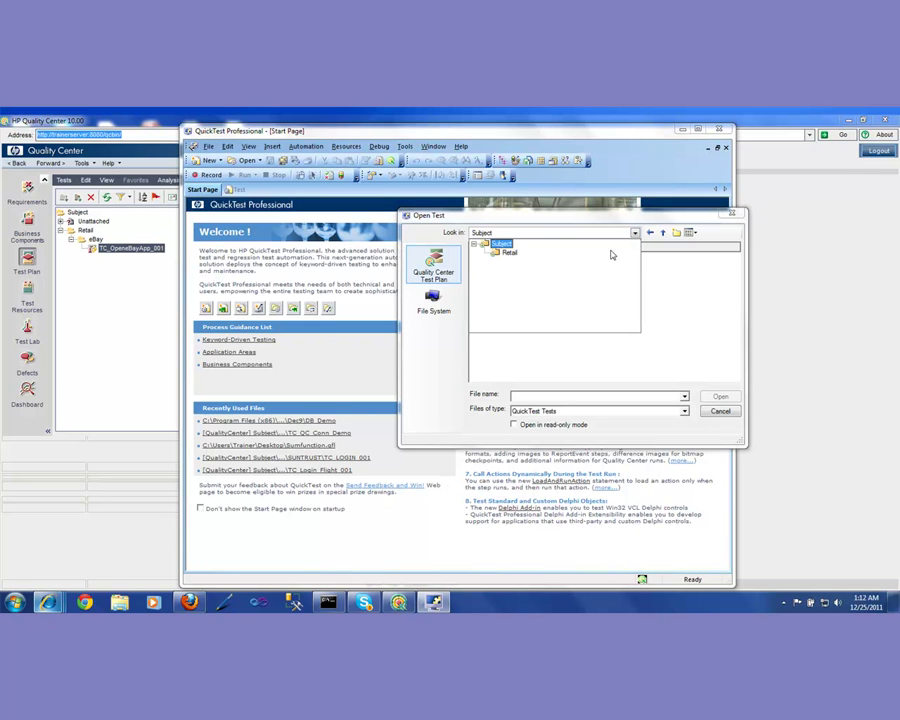
pyautogui.click(510, 254)
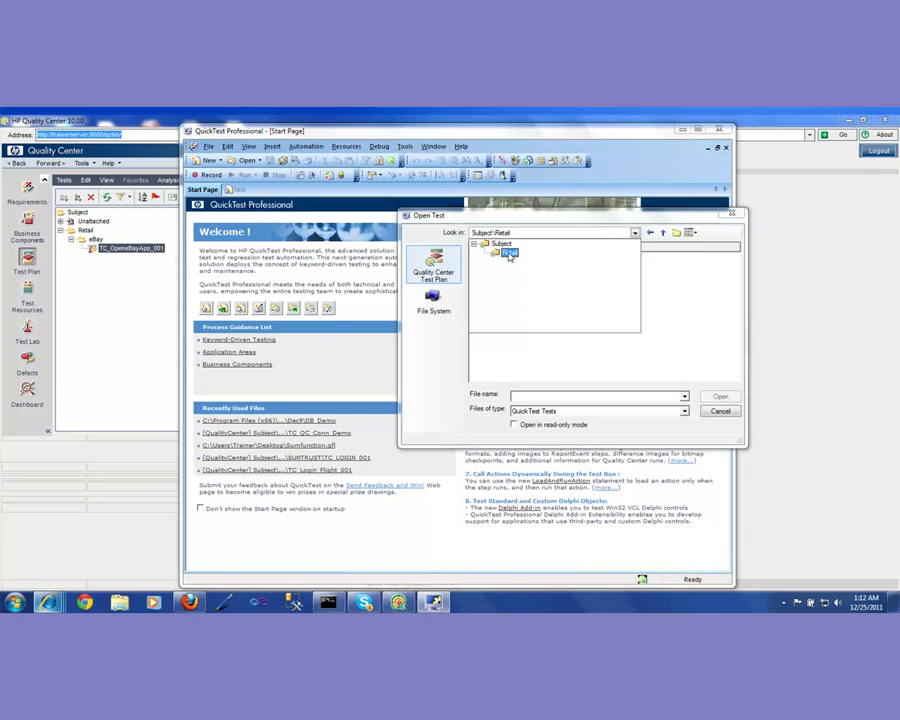
pyautogui.click(510, 254)
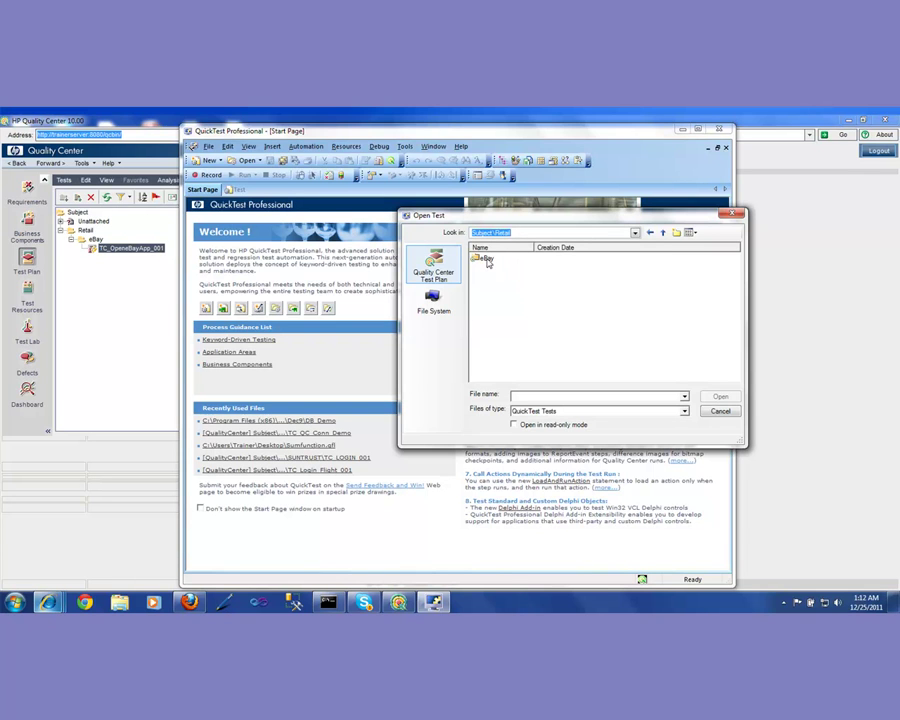
pyautogui.doubleClick(486, 259)
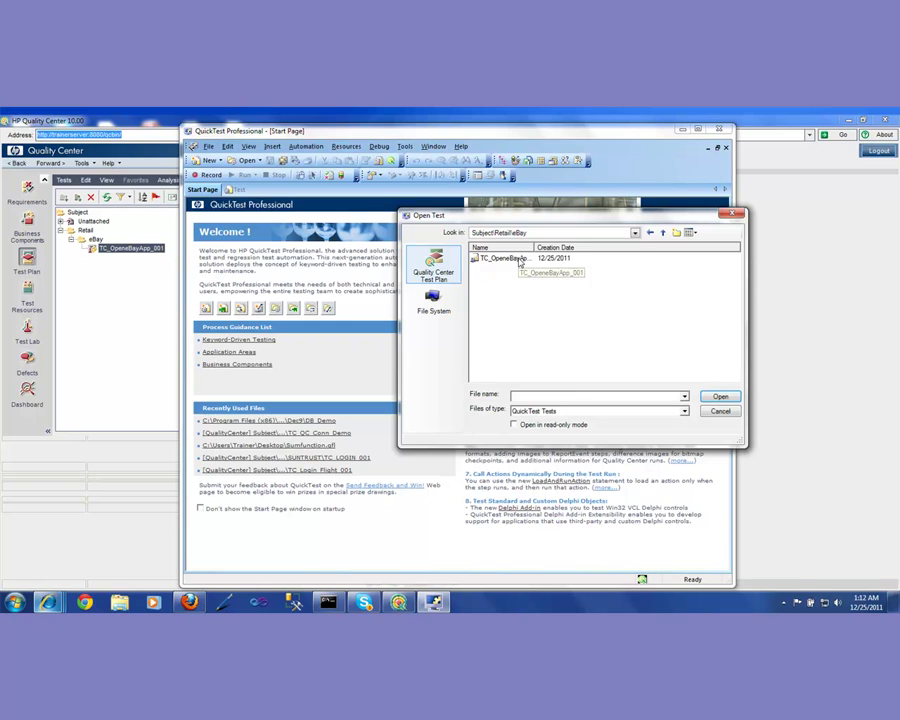
pyautogui.click(520, 262)
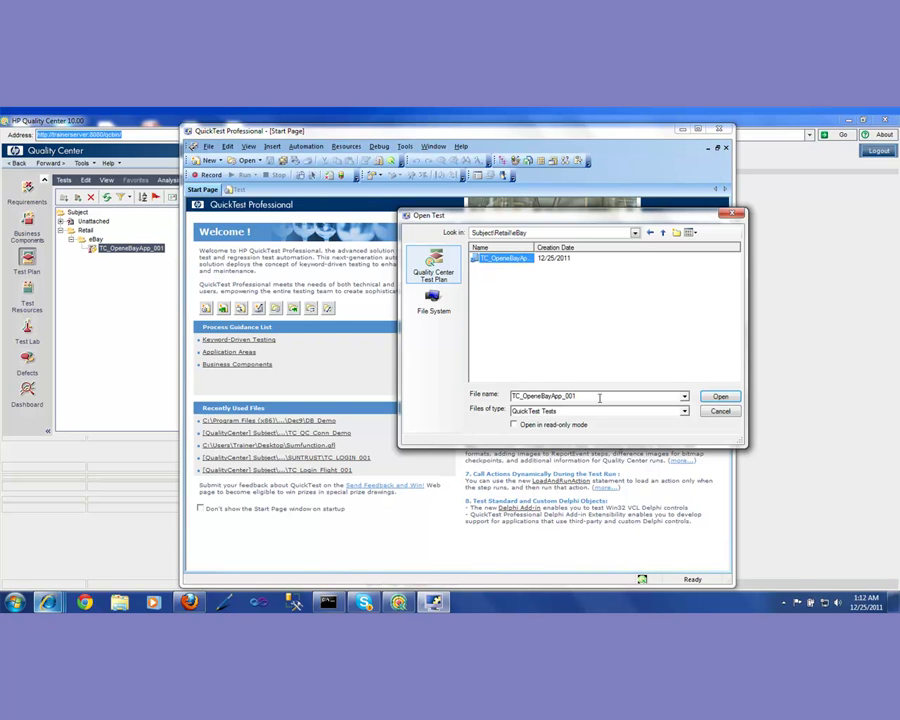
pyautogui.click(717, 397)
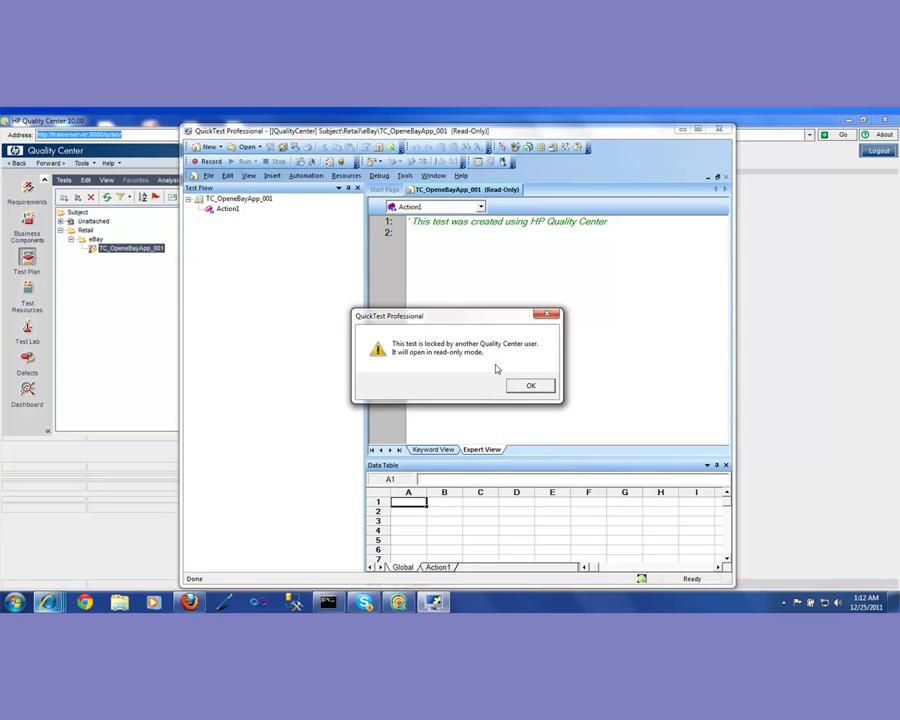
pyautogui.click(530, 386)
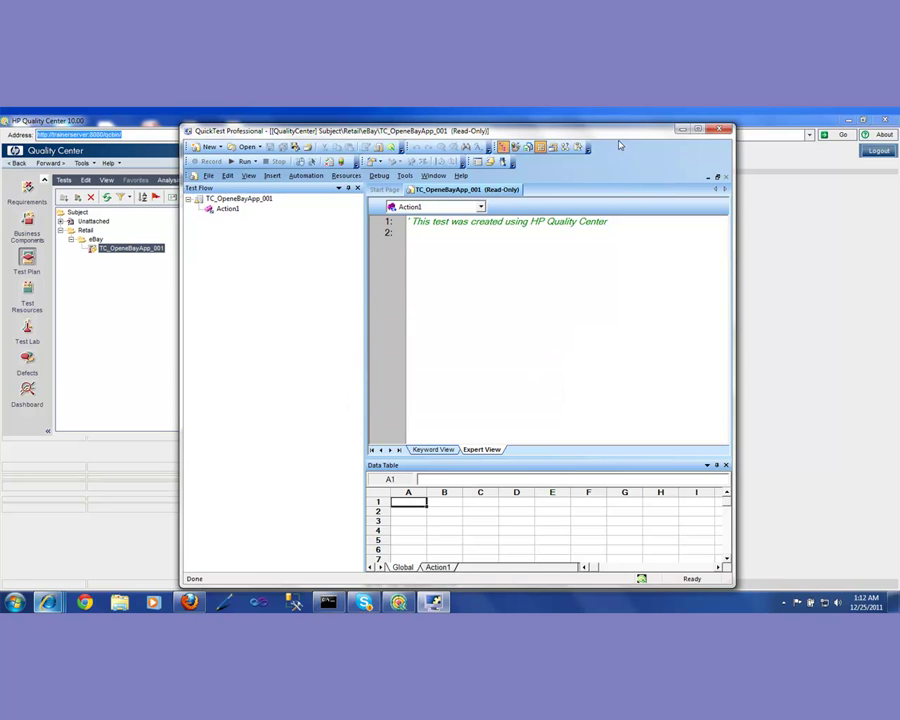
# Step: Log out of the eBay project in Quality Center and return to QuickTest Professional
pyautogui.moveTo(617, 137); pyautogui.dragTo(595, 315)
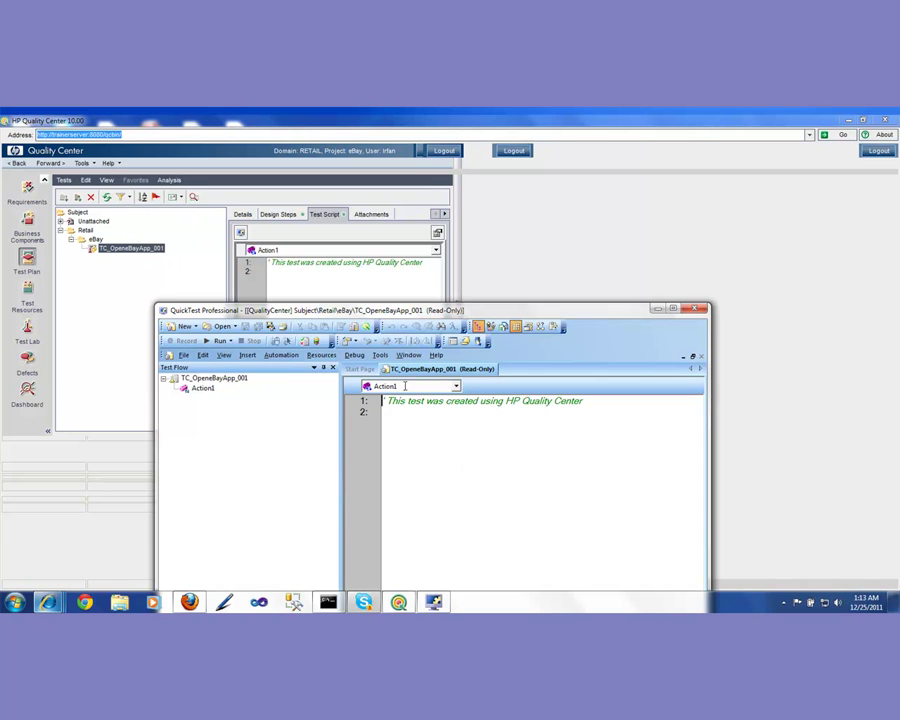
pyautogui.click(107, 197)
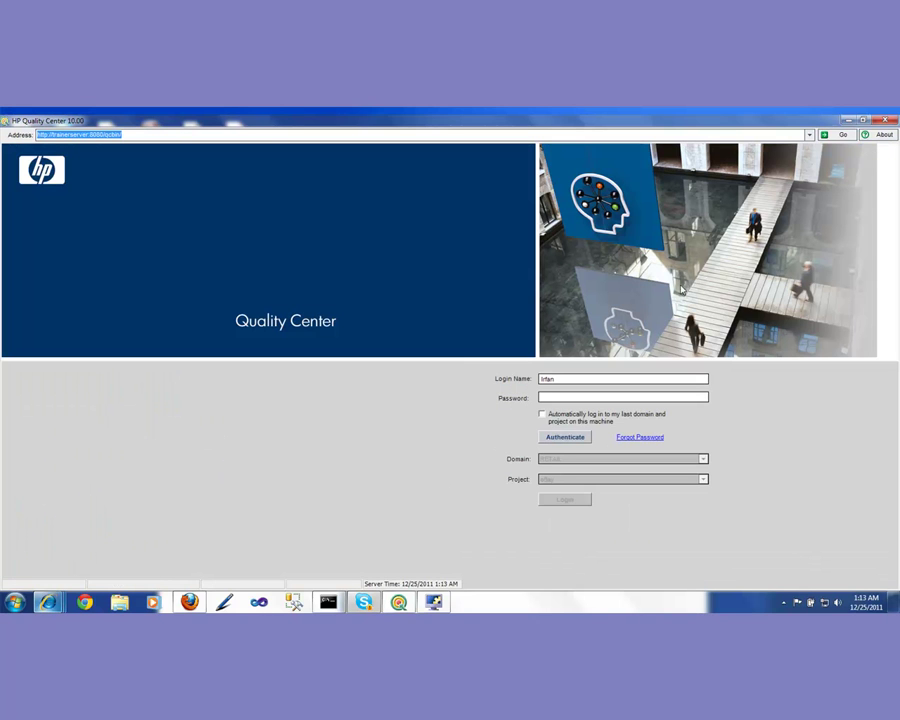
pyautogui.click(435, 602)
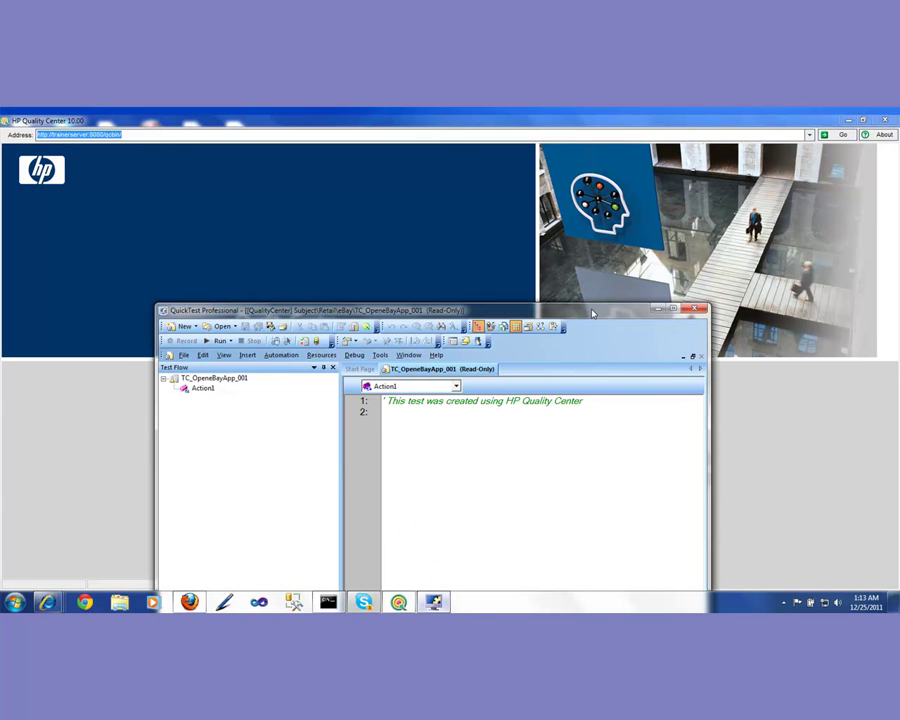
pyautogui.moveTo(591, 305); pyautogui.dragTo(613, 151)
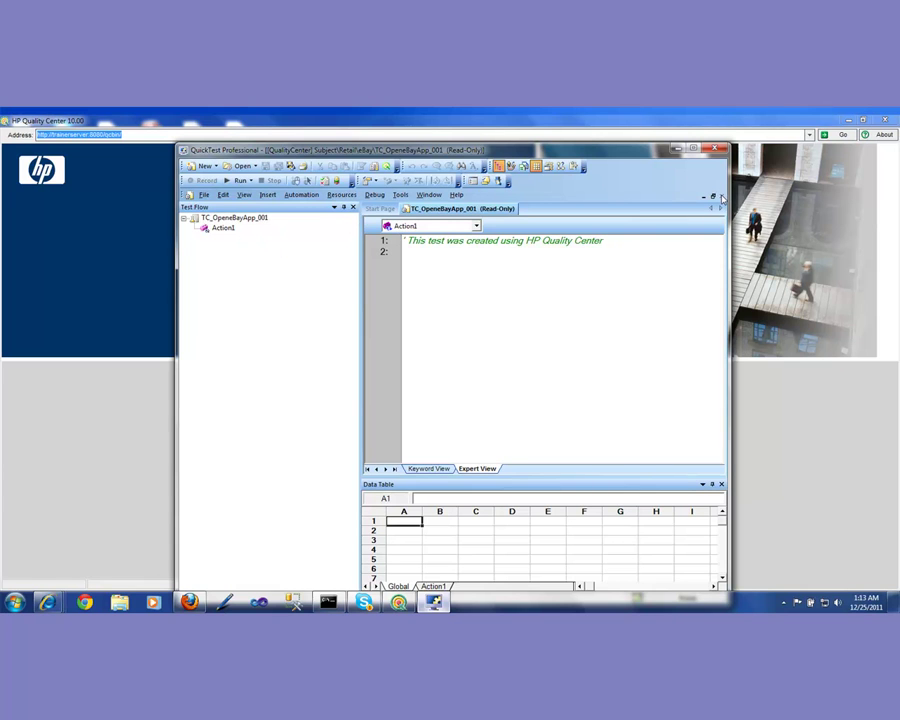
# Step: Reopen the TC_OpeneBayApp_001 test from the Quality Center test plan, reverting to its saved version
pyautogui.click(204, 194)
pyautogui.moveTo(209, 206)
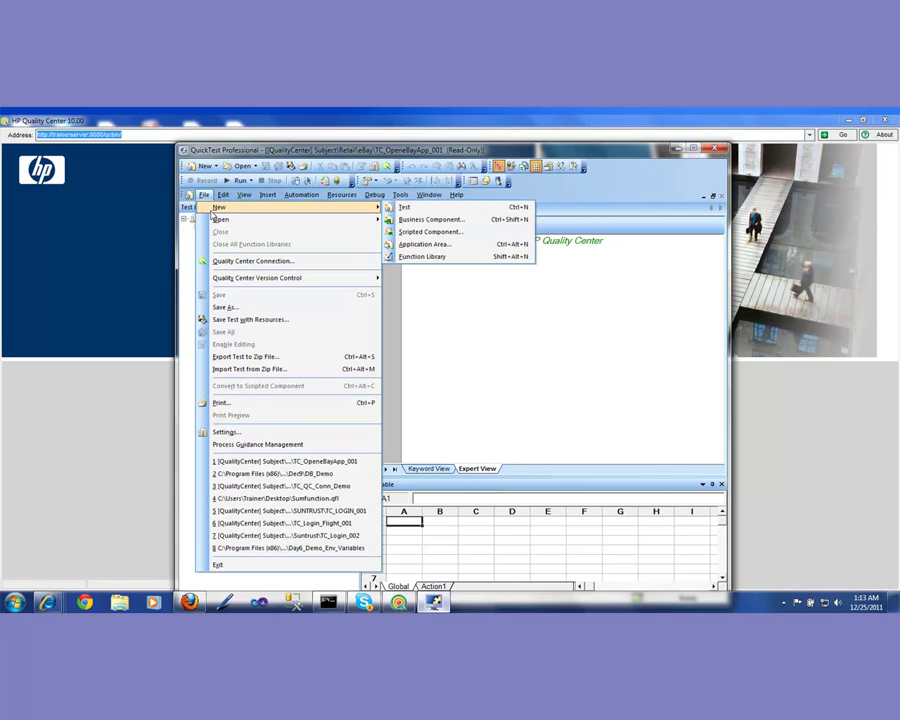
pyautogui.click(240, 168)
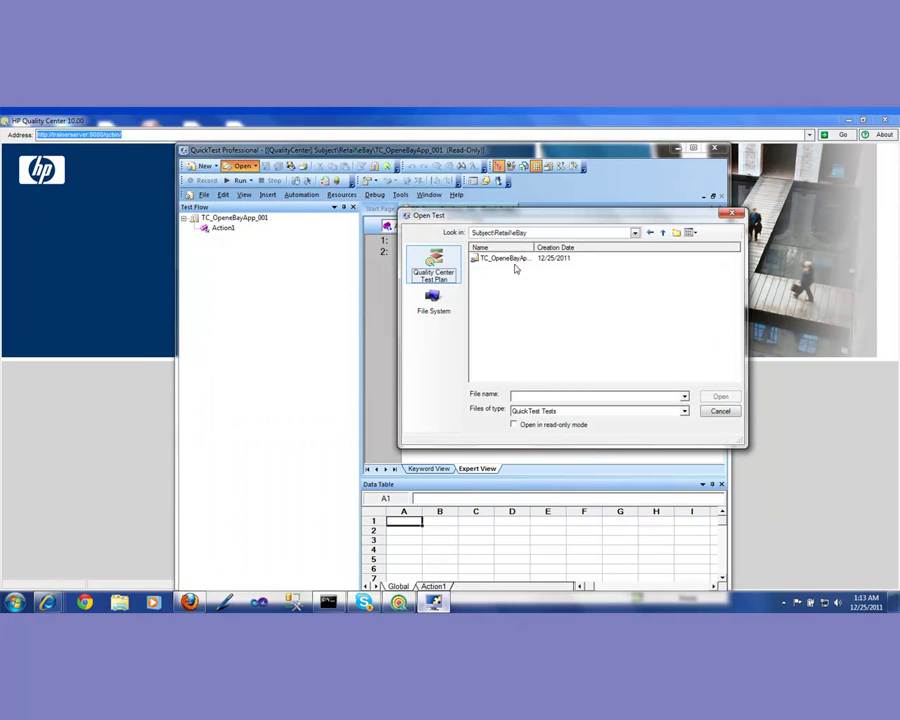
pyautogui.click(515, 261)
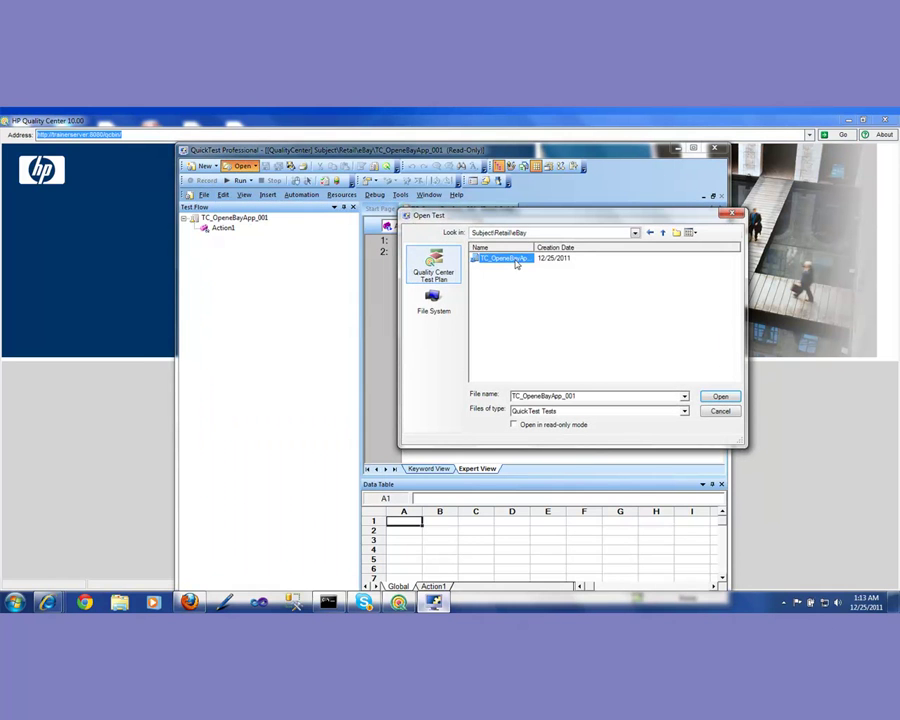
pyautogui.click(716, 396)
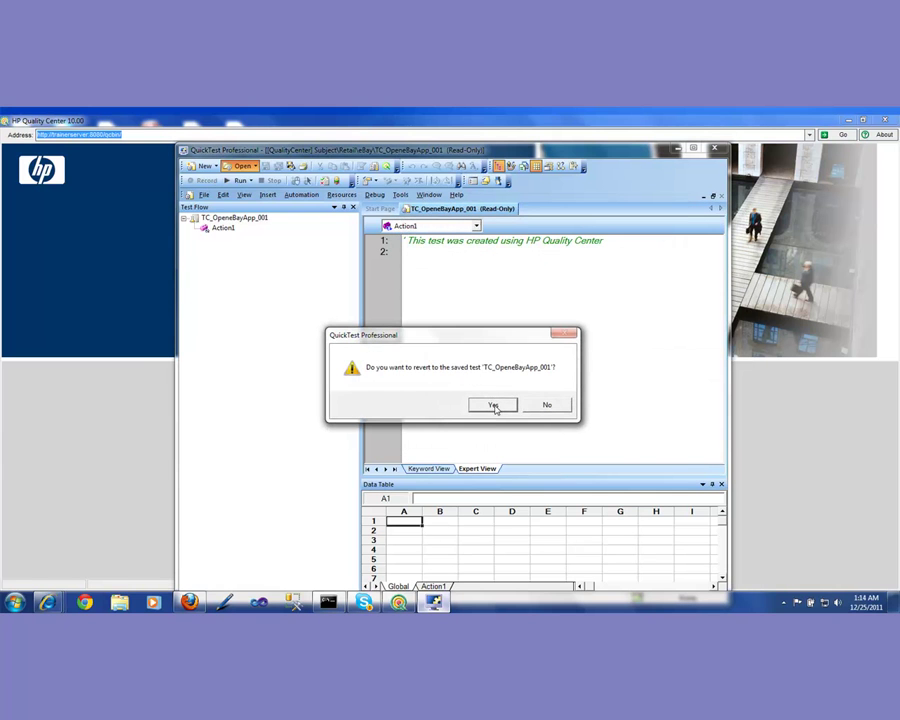
pyautogui.click(494, 406)
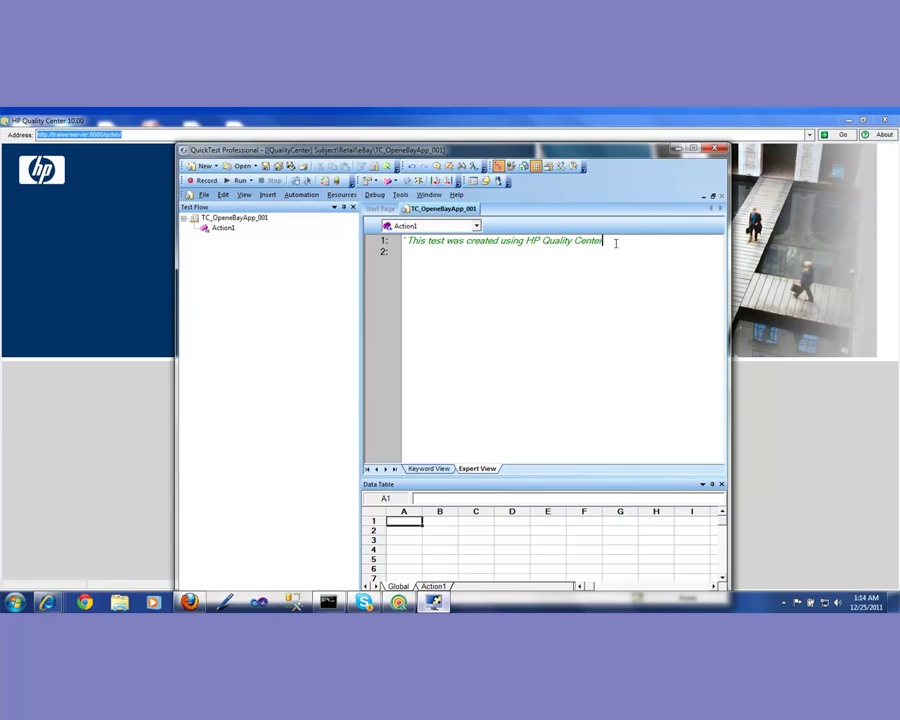
pyautogui.press('Return')
pyautogui.press('Return')
pyautogui.write('n')
pyautogui.write('"iexplore.exe", "ht')
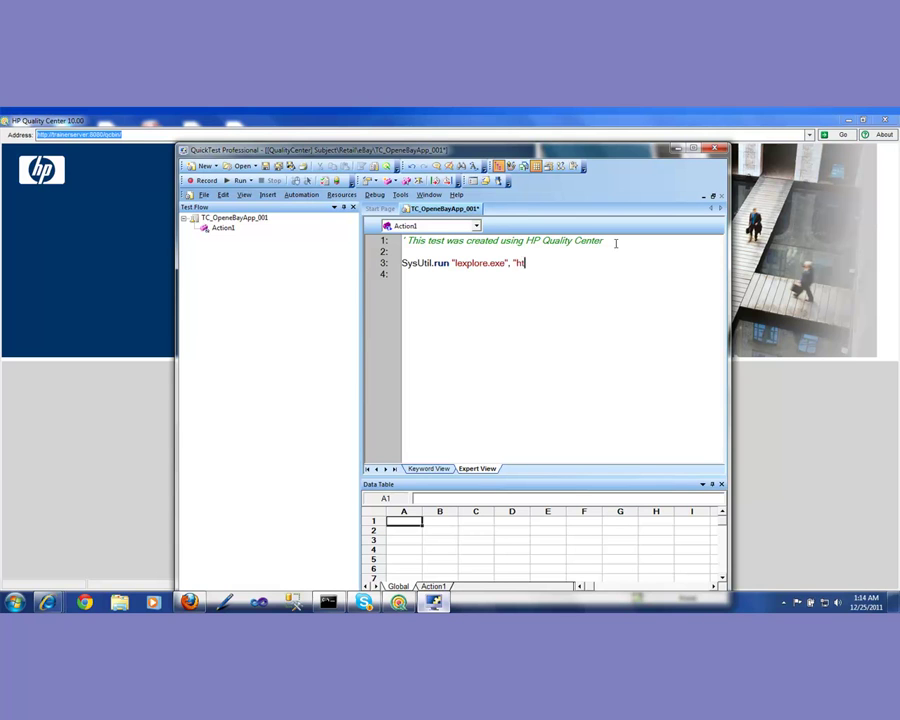
pyautogui.write('ww.ebay.com')
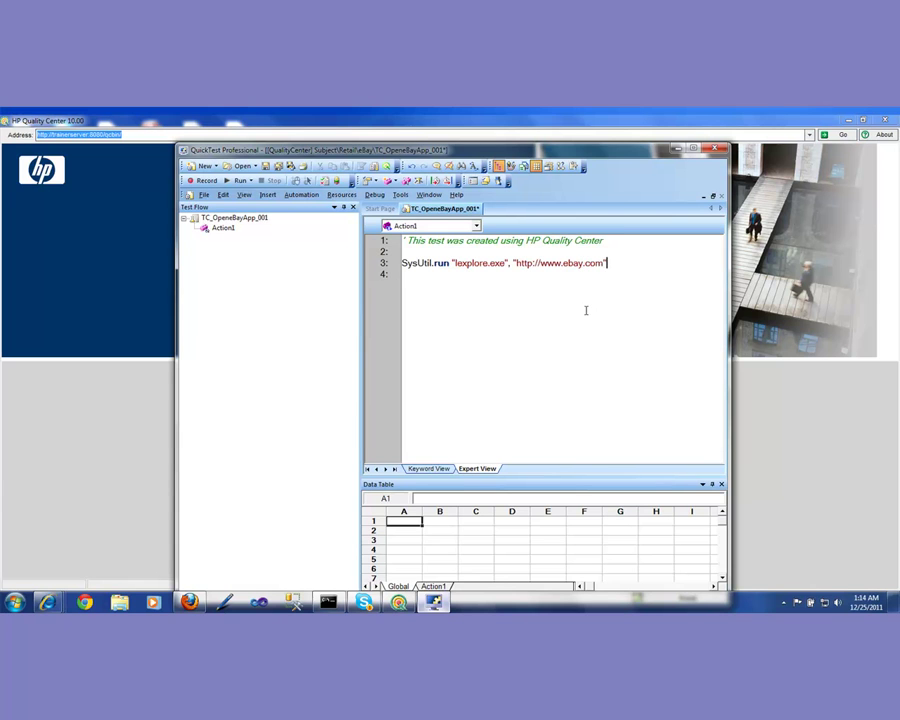
# Step: Try to run the test with results written to the temporary folder, and stop the run
pyautogui.click(229, 182)
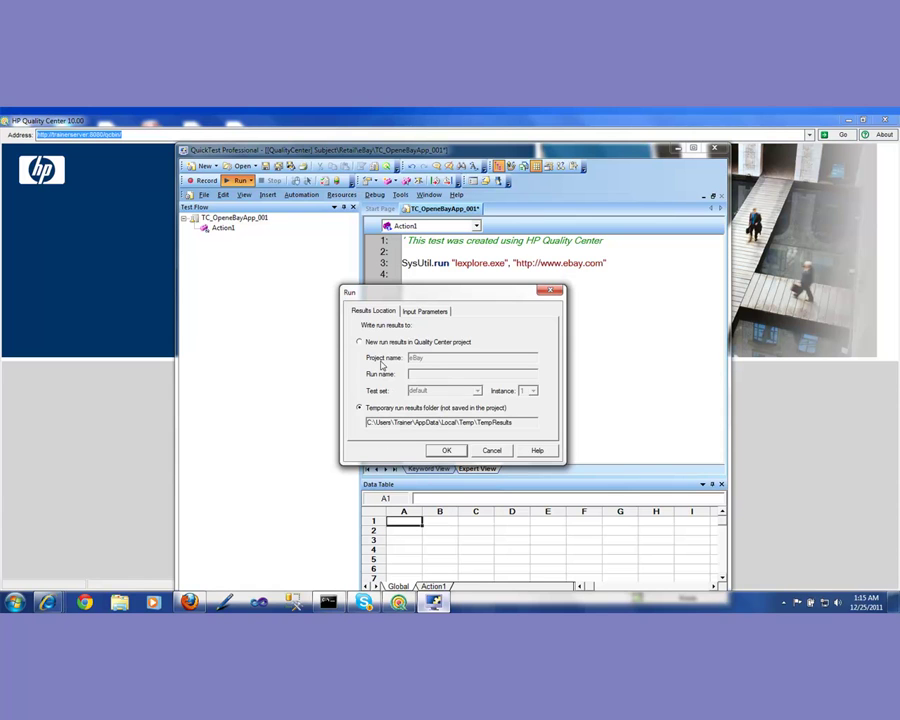
pyautogui.click(447, 451)
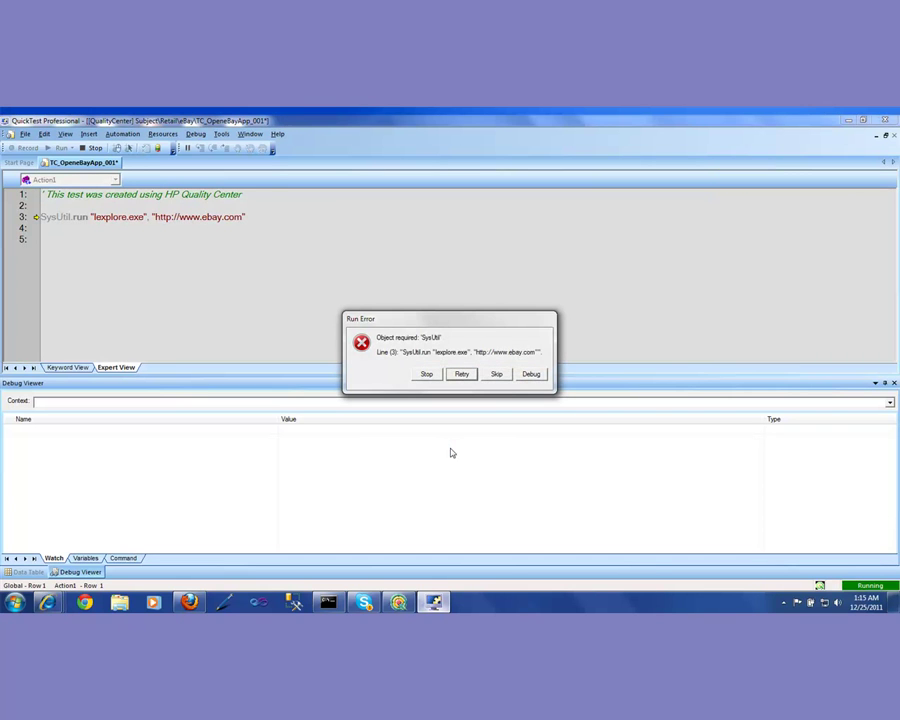
pyautogui.click(427, 375)
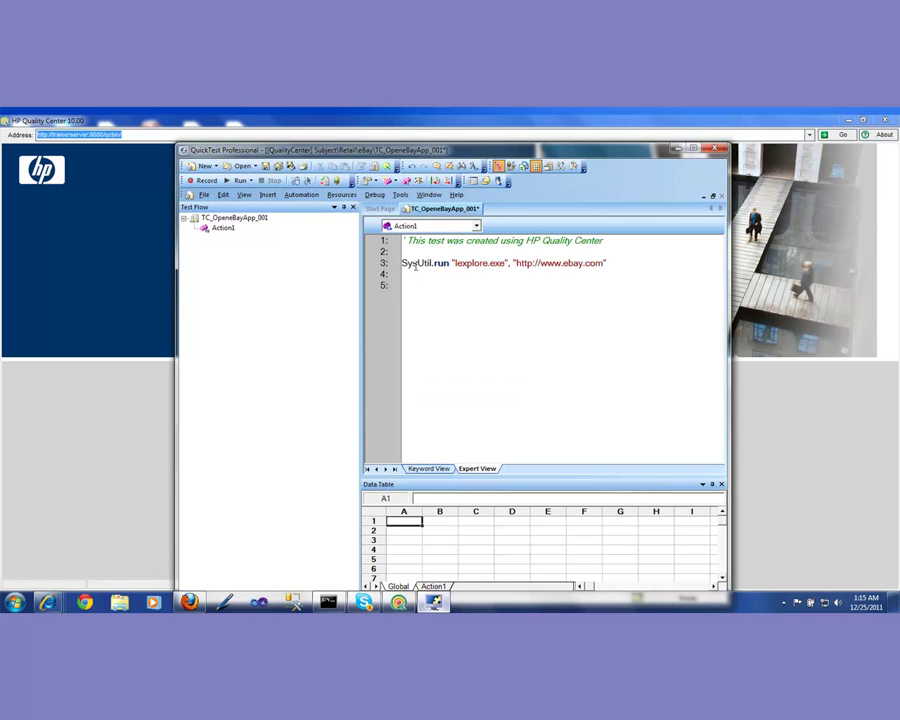
# Step: Correct the script's object name to SystemUtil, rerun the test with temporary results, and close the launched eBay browser window
pyautogui.write('tem')
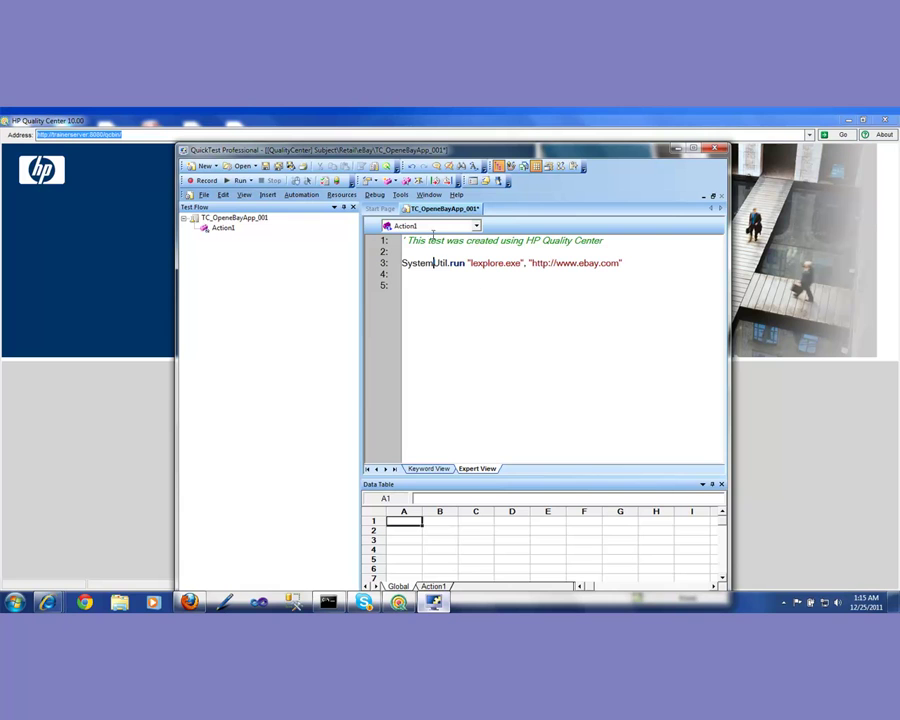
pyautogui.click(241, 181)
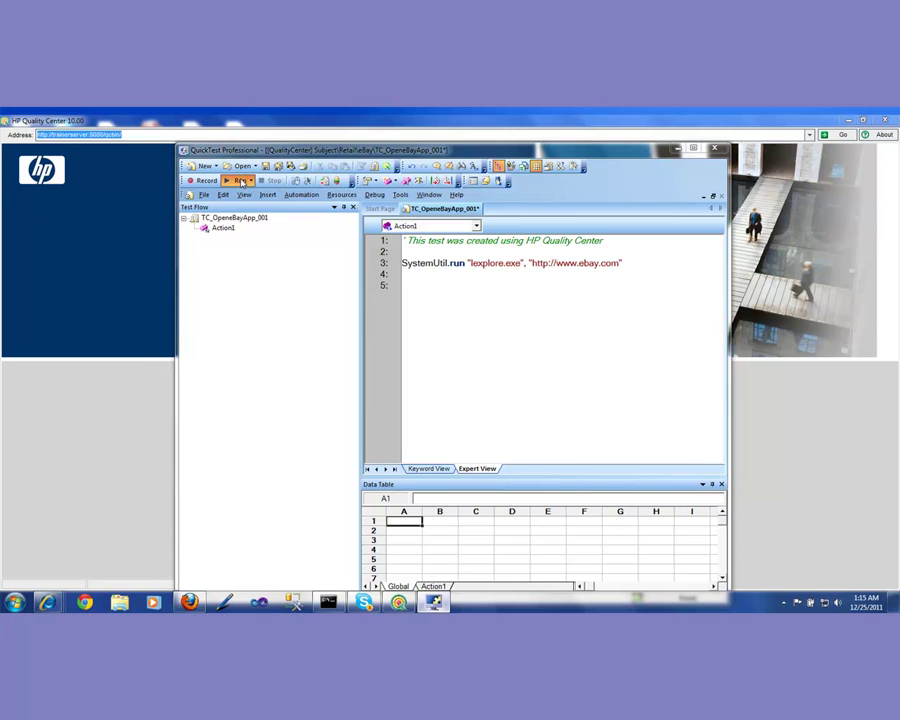
pyautogui.click(447, 450)
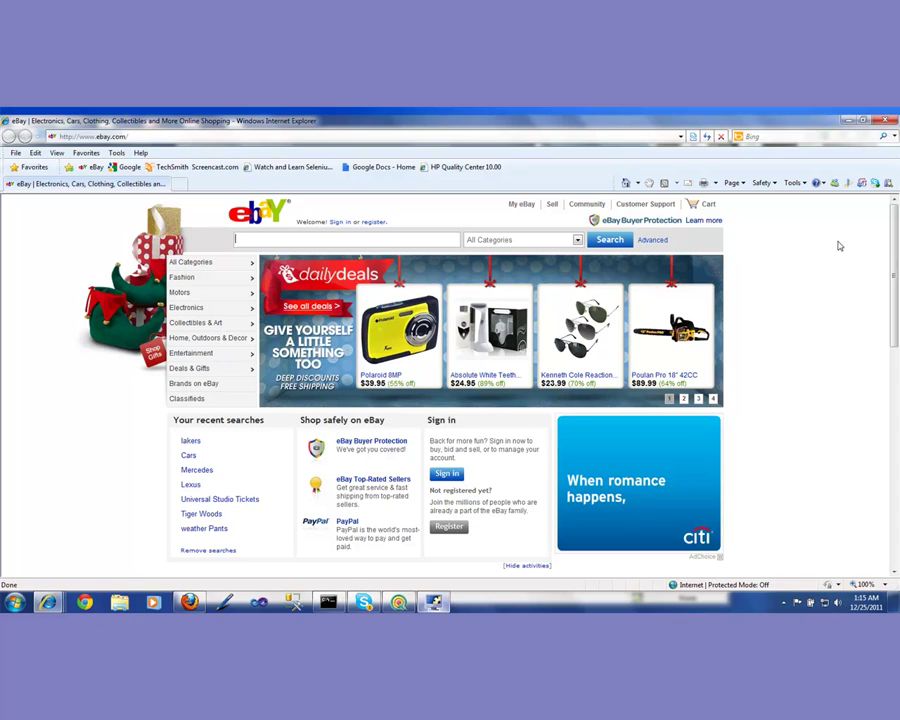
pyautogui.click(886, 121)
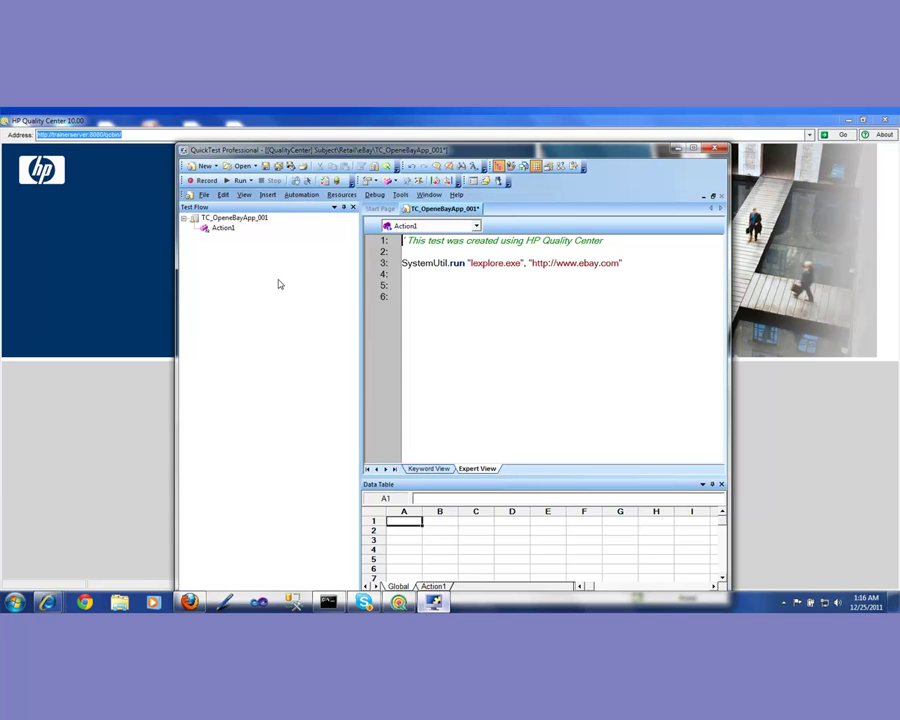
# Step: Save the scripted test to Quality Center and close QuickTest Professional
pyautogui.click(266, 168)
pyautogui.click(629, 263)
pyautogui.moveTo(629, 263); pyautogui.dragTo(401, 263)
pyautogui.click(533, 302)
pyautogui.click(466, 264)
pyautogui.click(715, 152)
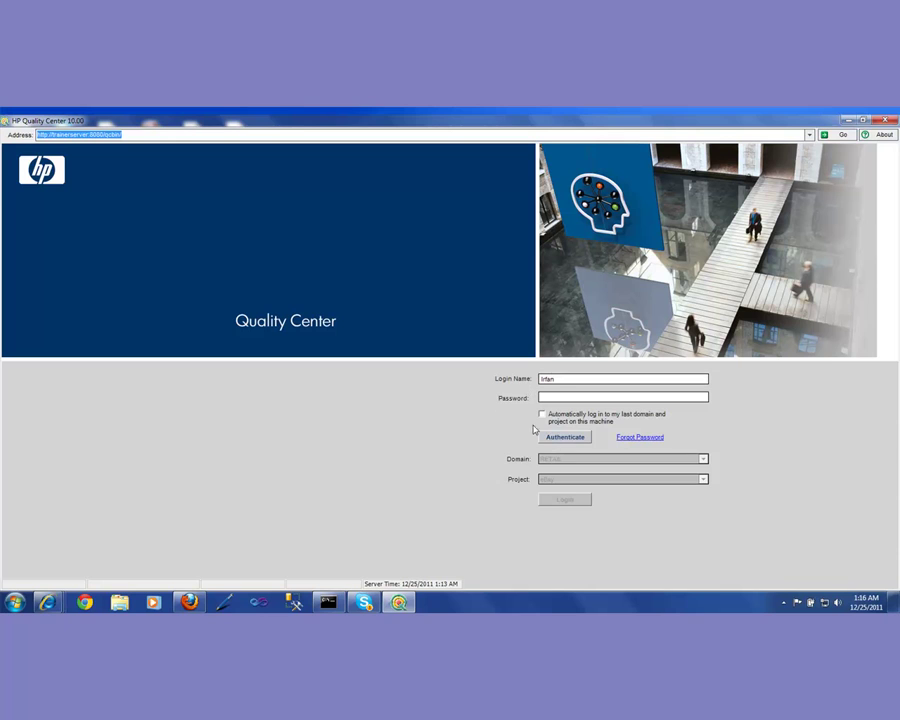
# Step: Authenticate with the prefilled login name, log in to the eBay project in the RETAIL domain, and dismiss the welcome window
pyautogui.click(561, 444)
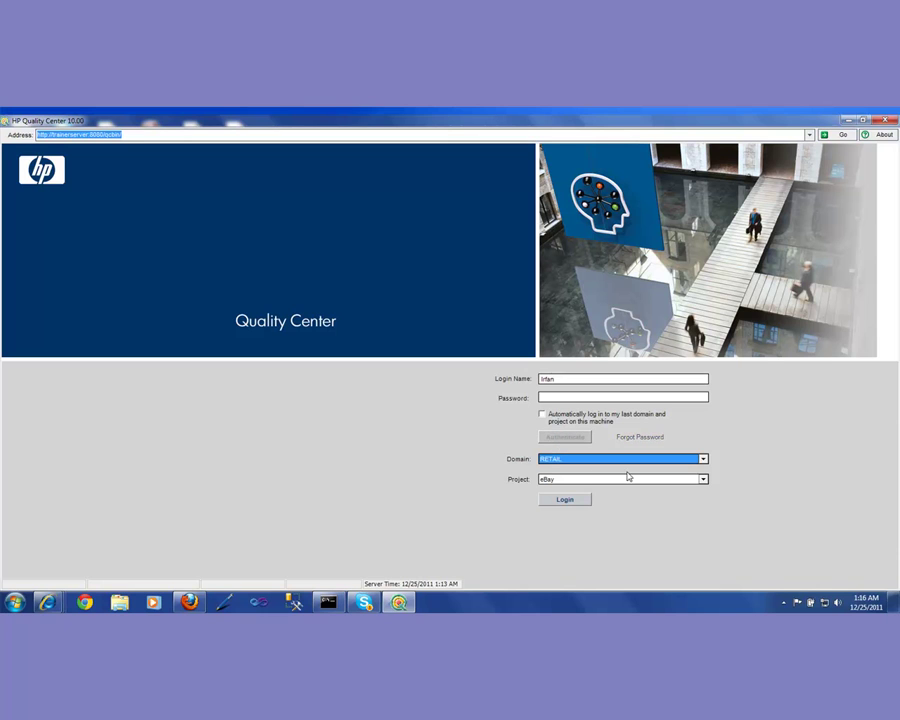
pyautogui.click(575, 498)
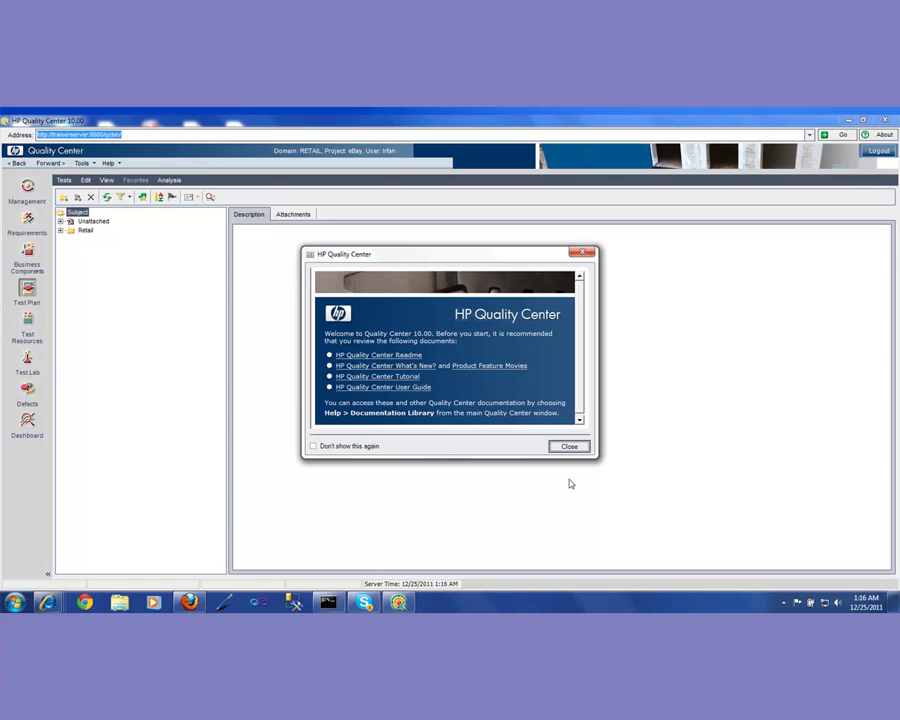
pyautogui.click(566, 445)
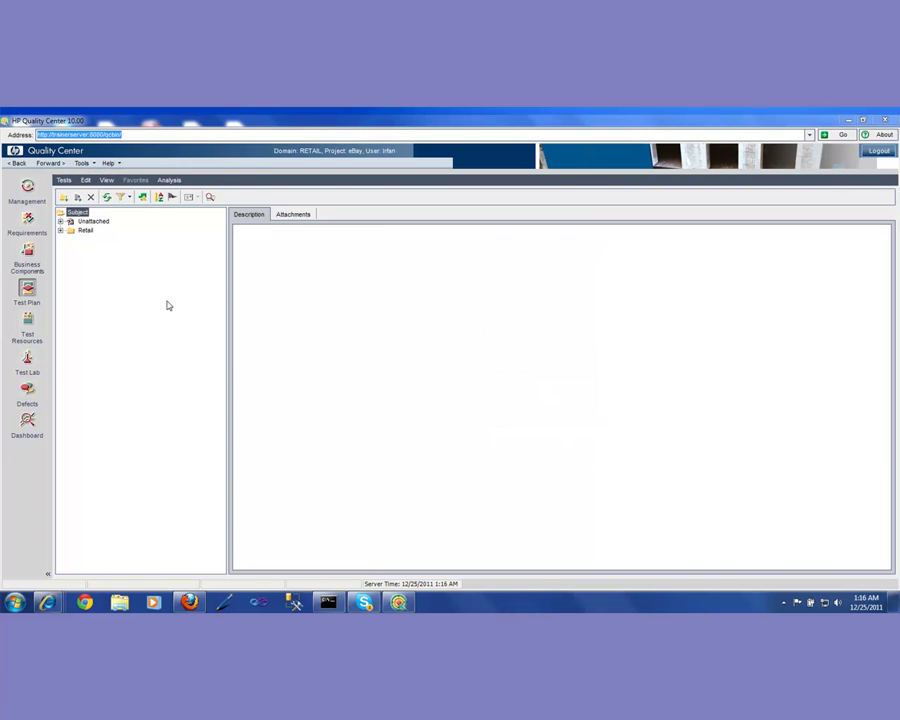
# Step: Display the design steps of TC_OpeneBayApp_001 in the Retail/eBay folder and widen the Description column
pyautogui.click(60, 231)
pyautogui.click(70, 241)
pyautogui.click(125, 249)
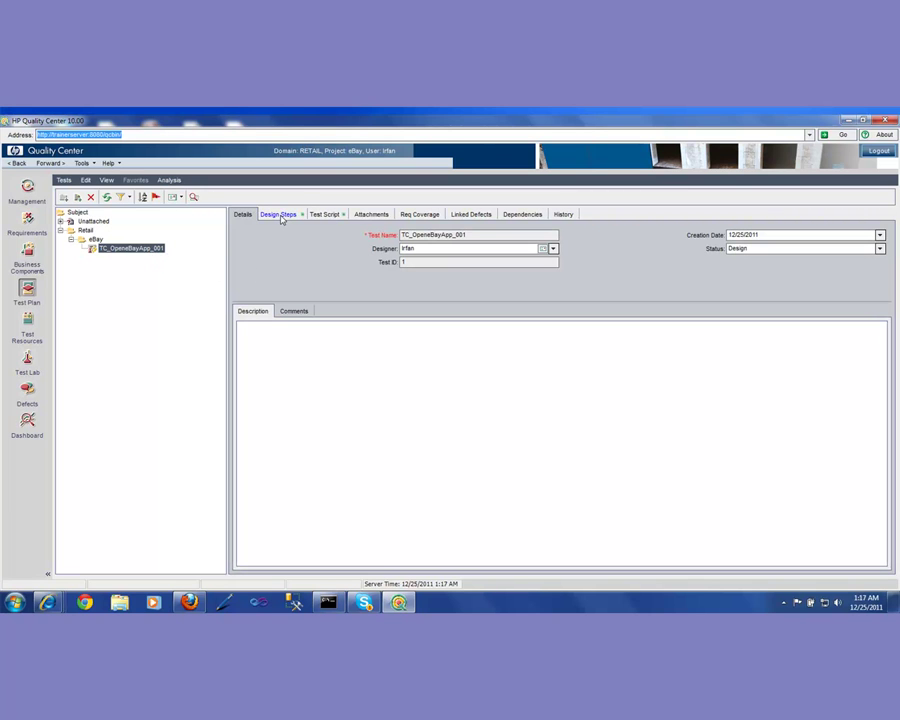
pyautogui.click(279, 215)
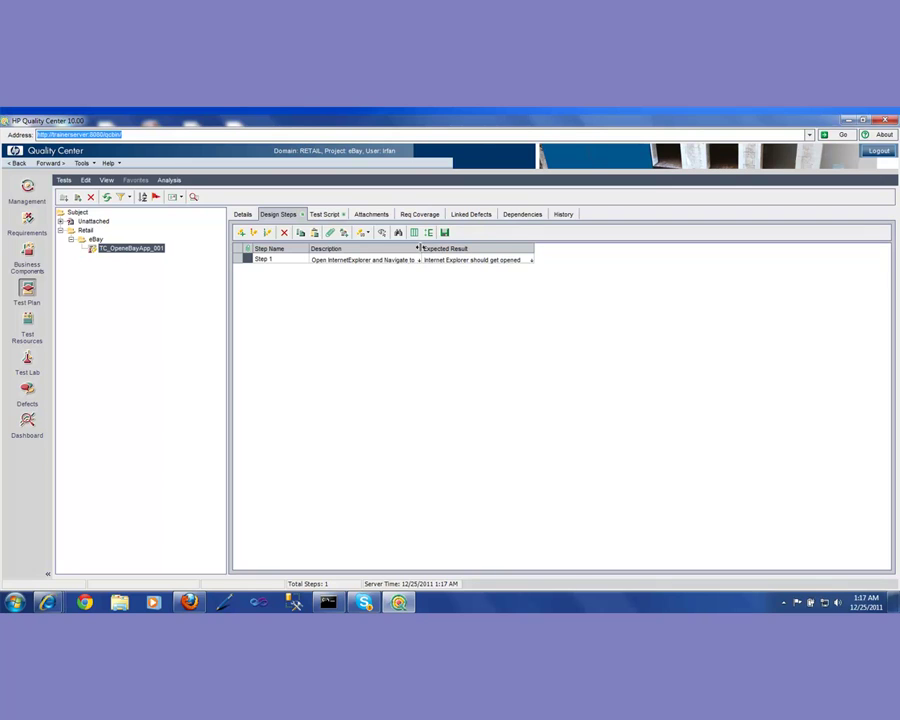
pyautogui.moveTo(420, 248); pyautogui.dragTo(508, 250)
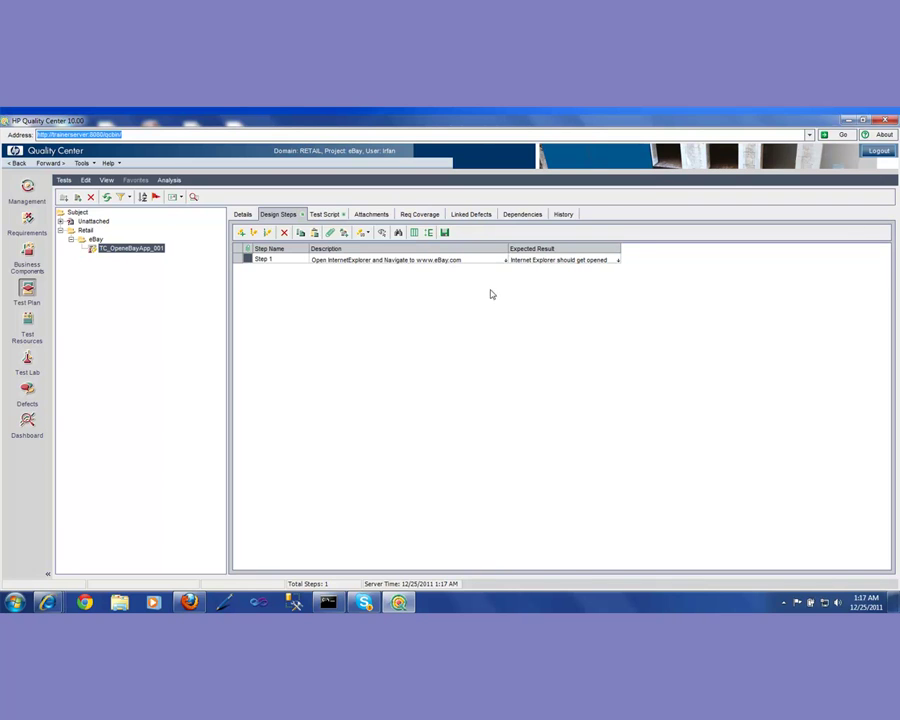
# Step: Widen the Expected Result column of the design steps and display the test's script in Expert View
pyautogui.moveTo(621, 245); pyautogui.dragTo(752, 245)
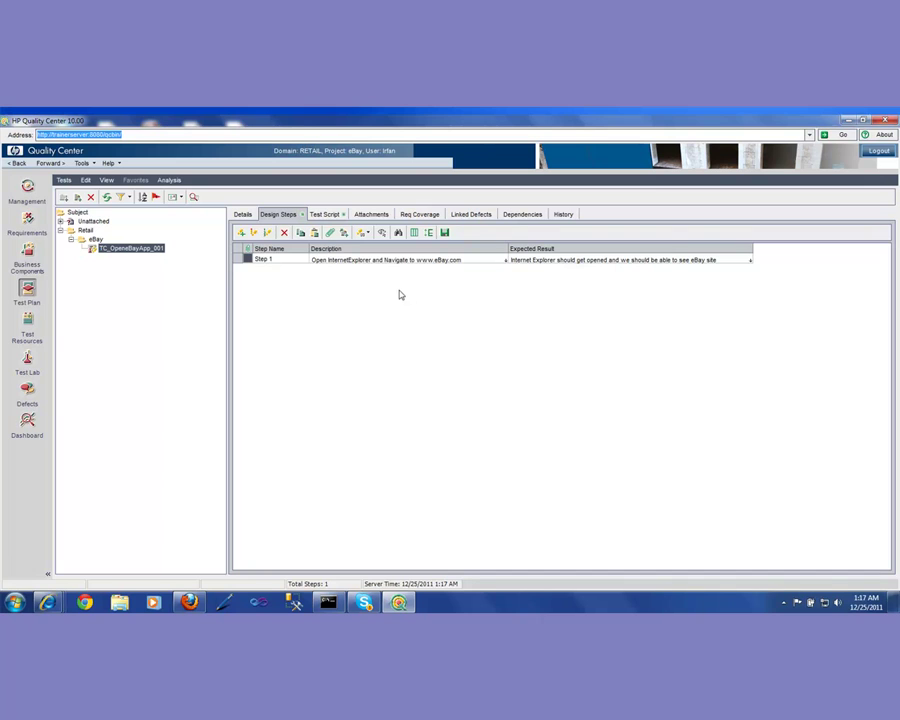
pyautogui.click(324, 214)
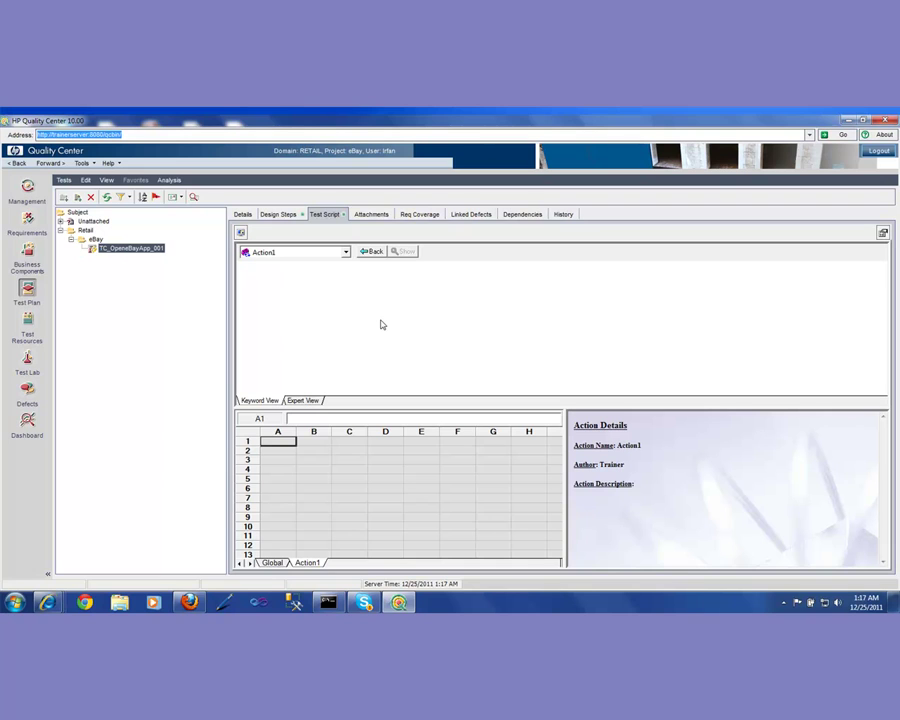
pyautogui.click(310, 402)
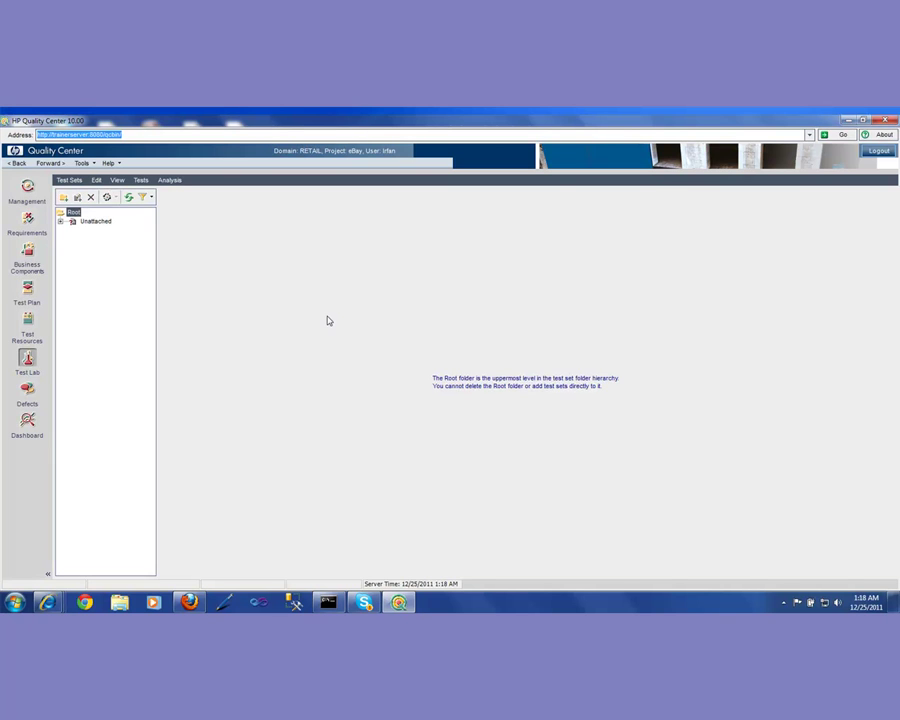
# Step: Create a Retail folder under Root in Test Lab with an eBay subfolder inside it, and refresh the tree
pyautogui.click(63, 199)
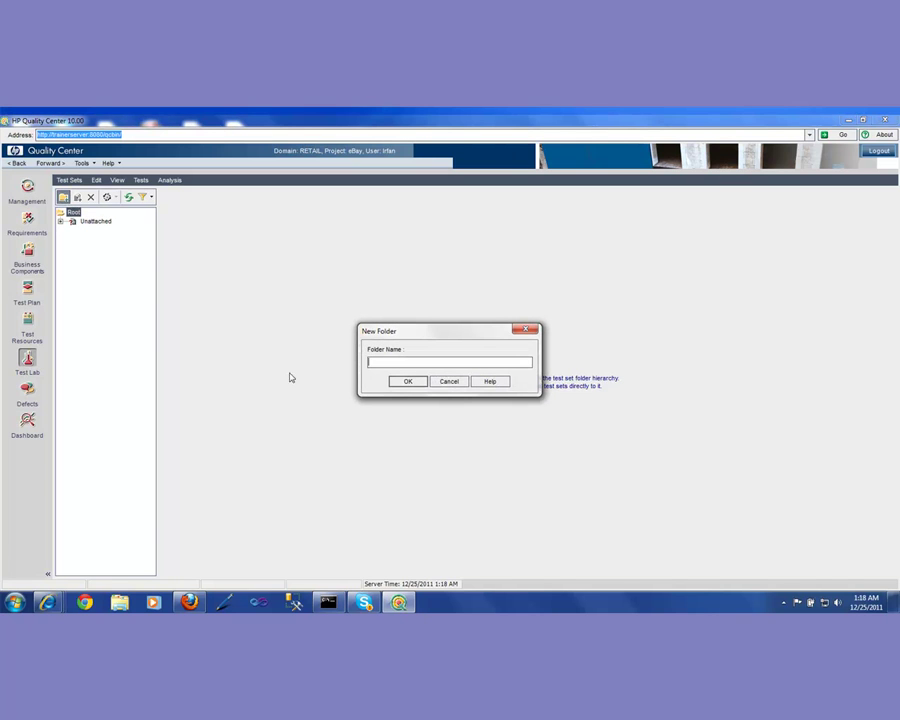
pyautogui.write('Retail')
pyautogui.click(406, 384)
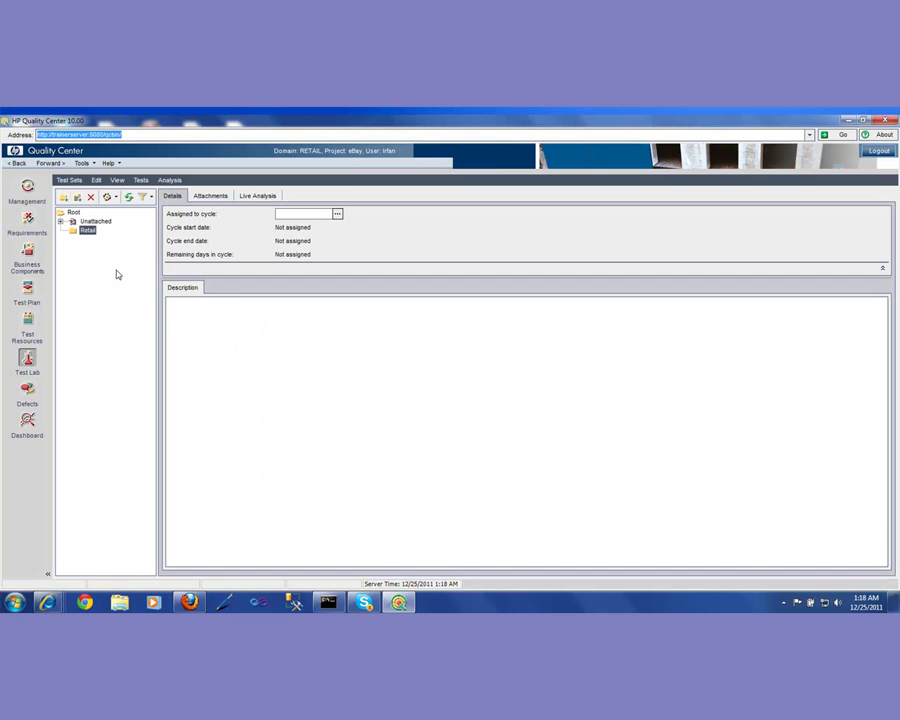
pyautogui.click(63, 198)
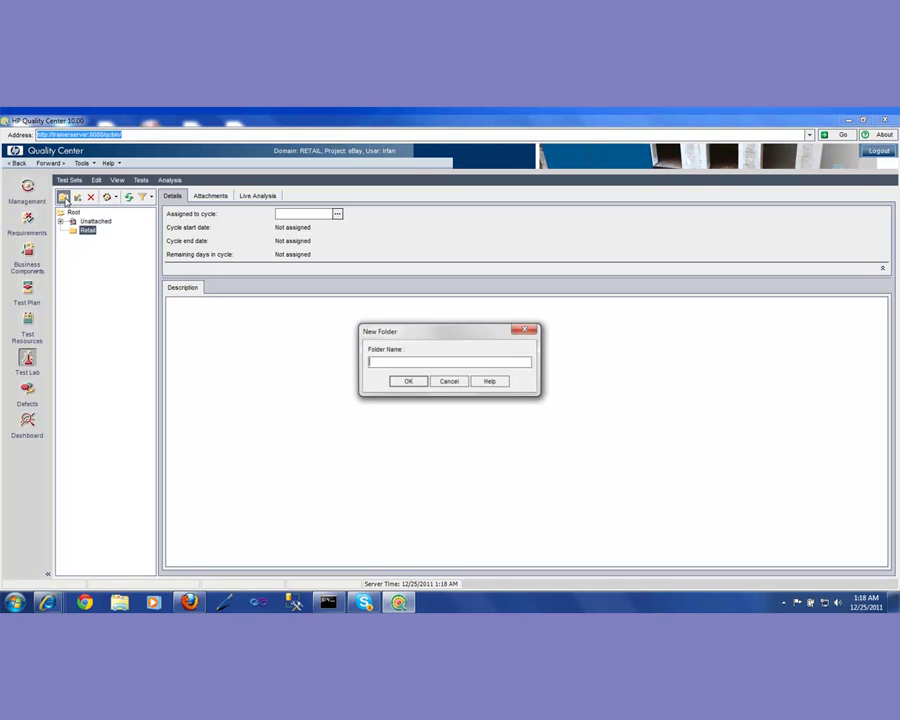
pyautogui.write('eBay')
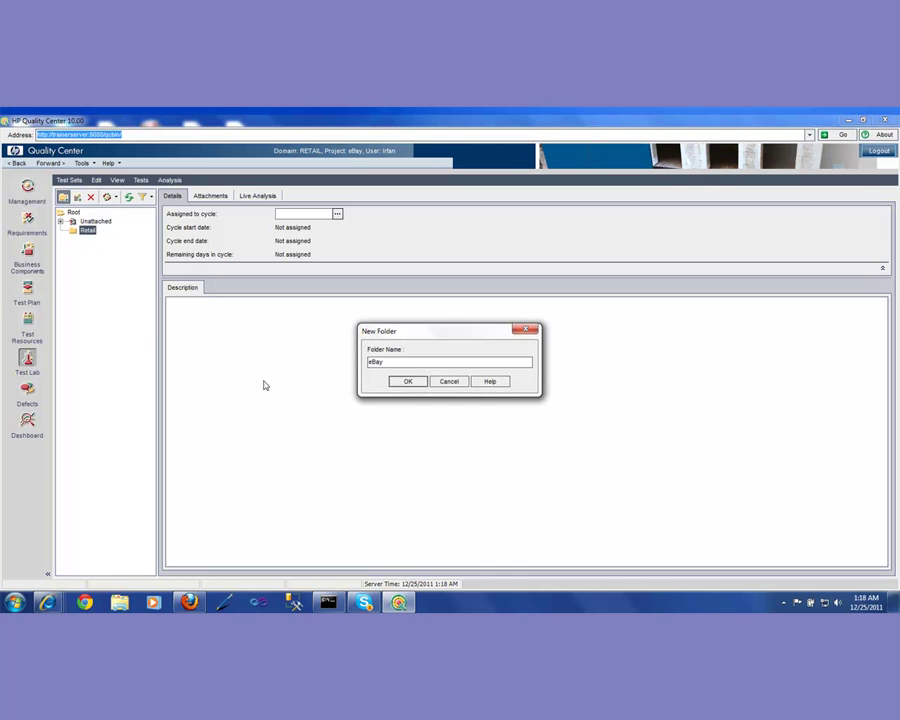
pyautogui.press('Return')
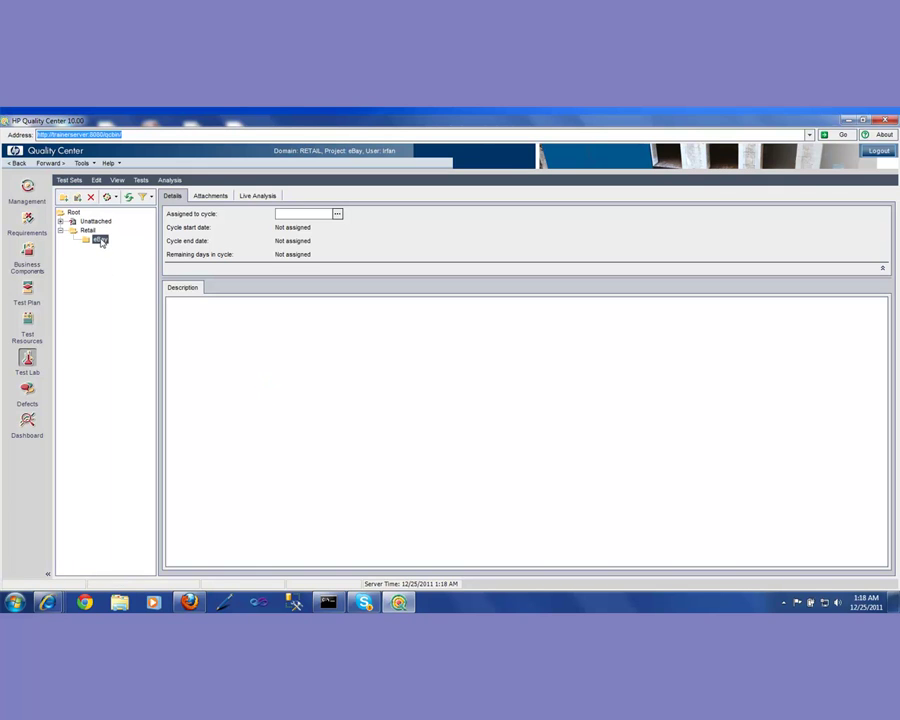
pyautogui.click(128, 196)
# Step: Create test set TS_EbayApp_001 in the eBay folder, described as "In this test set, we will execute the test steps designed in the QC Test Plan module"
pyautogui.click(77, 198)
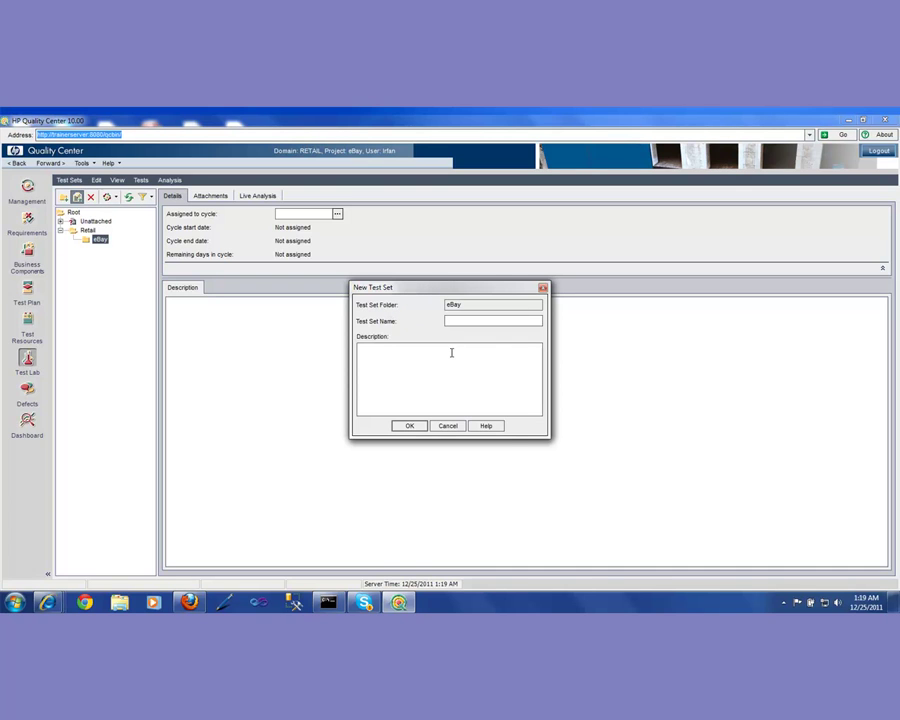
pyautogui.write('TS_EbayApp_001')
pyautogui.click(421, 356)
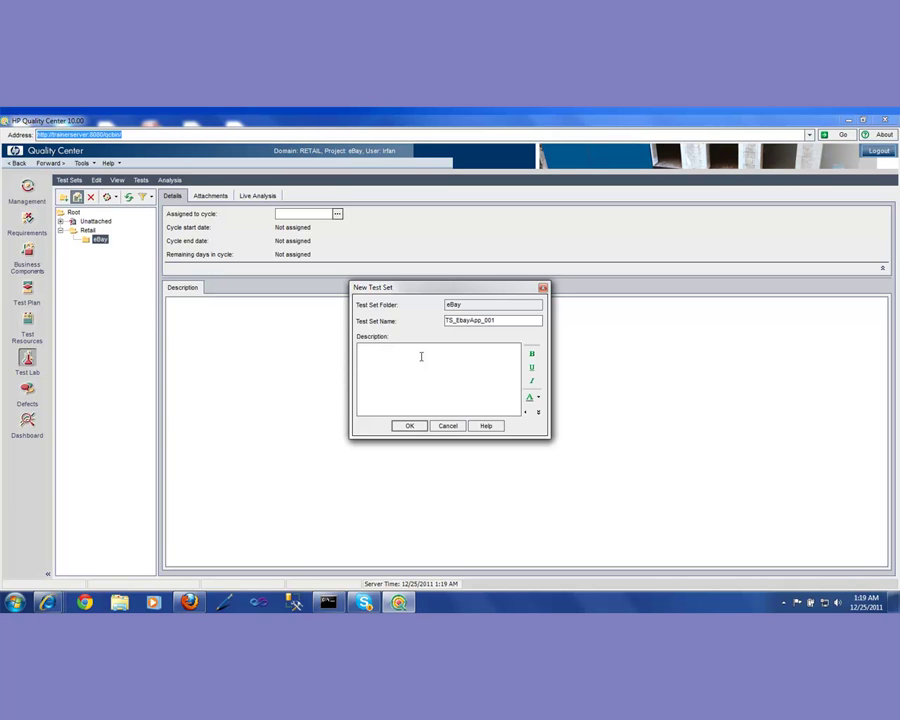
pyautogui.write('In th')
pyautogui.write('is test set')
pyautogui.write(', we w')
pyautogui.write('ill exe')
pyautogui.write('cute the ')
pyautogui.write('test steps')
pyautogui.write(' c')
pyautogui.write('designed')
pyautogui.write(' in the')
pyautogui.write('QC')
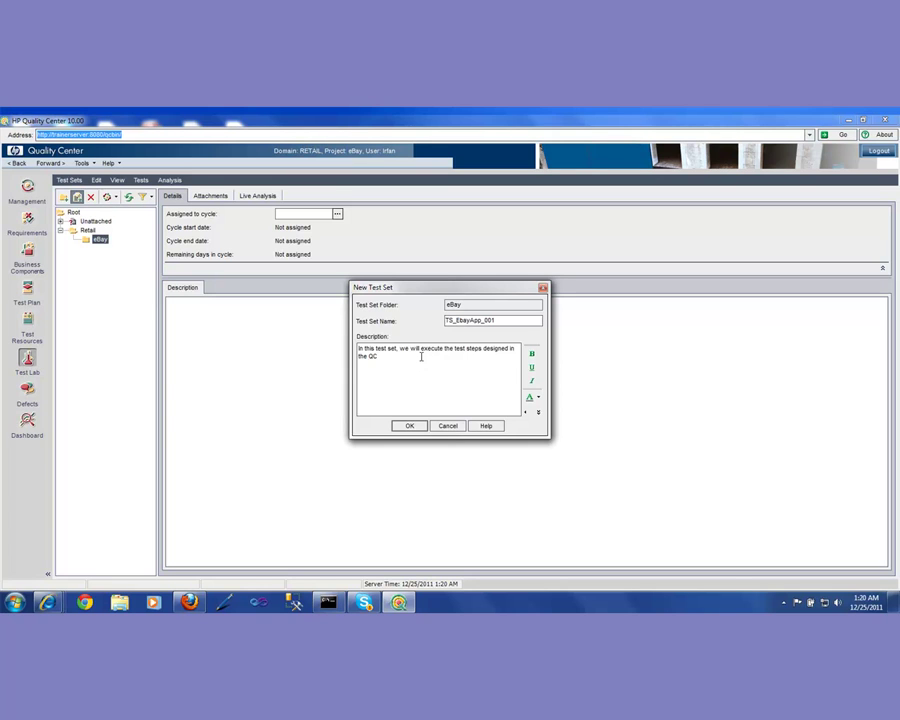
pyautogui.write(' Test Plan module')
pyautogui.click(418, 427)
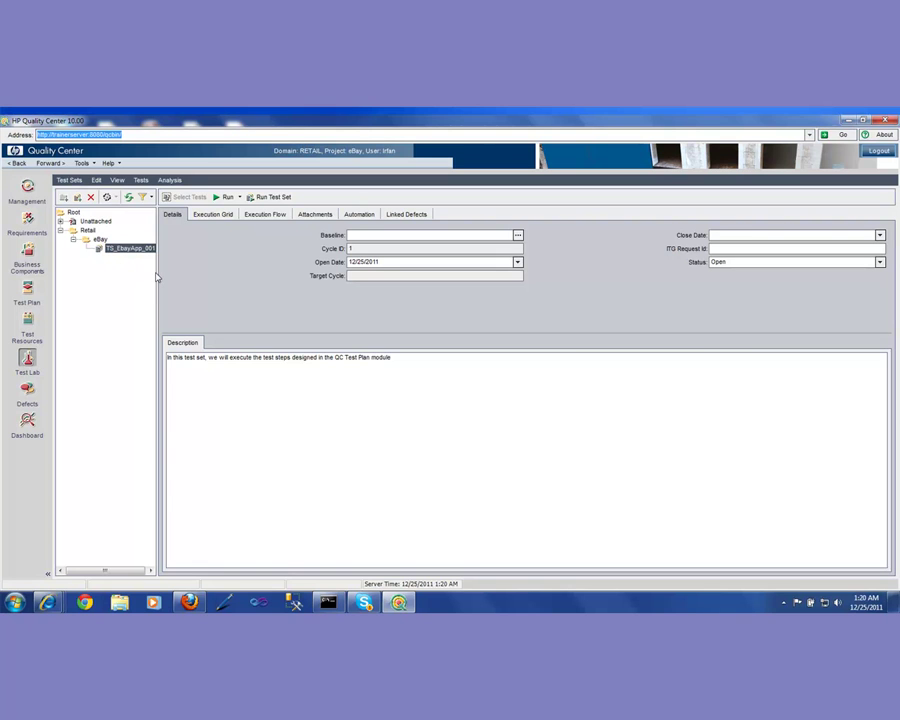
pyautogui.moveTo(156, 276); pyautogui.dragTo(181, 283)
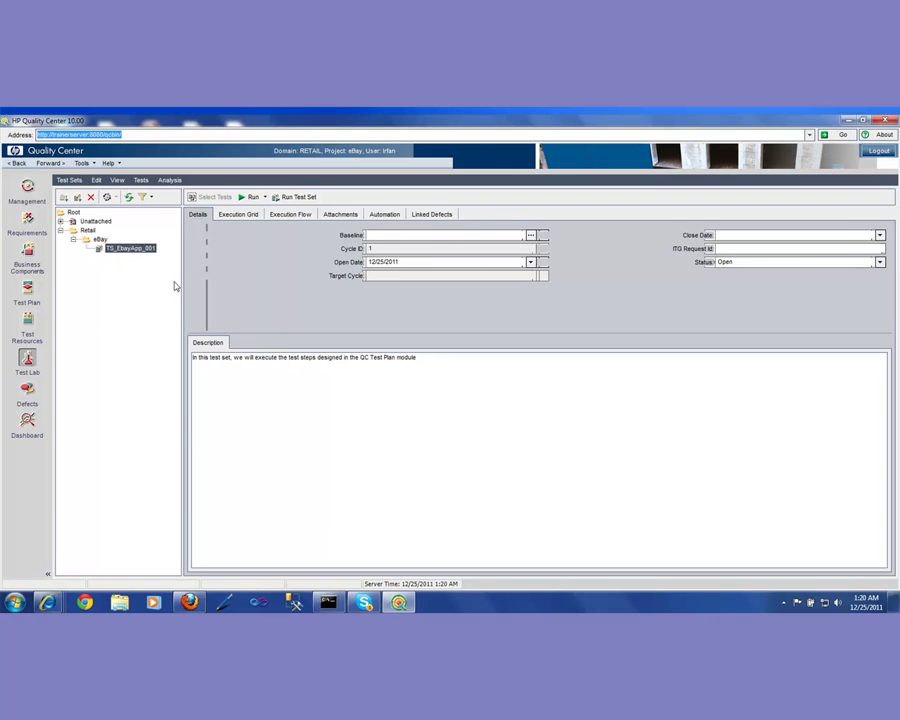
# Step: Add TC_OpeneBayApp_001 from the test plan's Retail/eBay folder to the test set's execution grid and widen the test name column
pyautogui.click(28, 292)
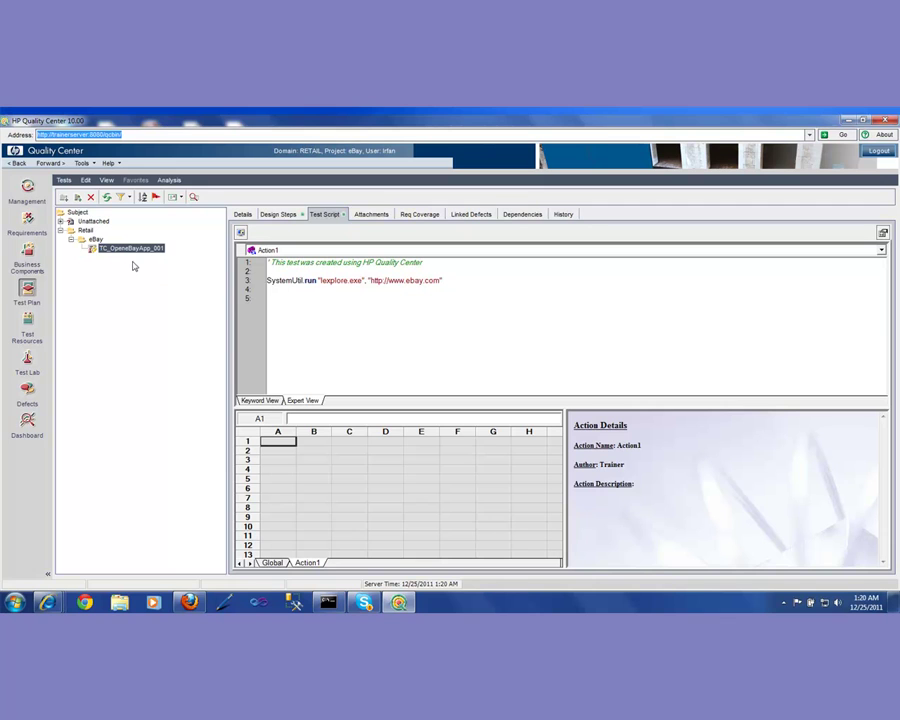
pyautogui.click(27, 359)
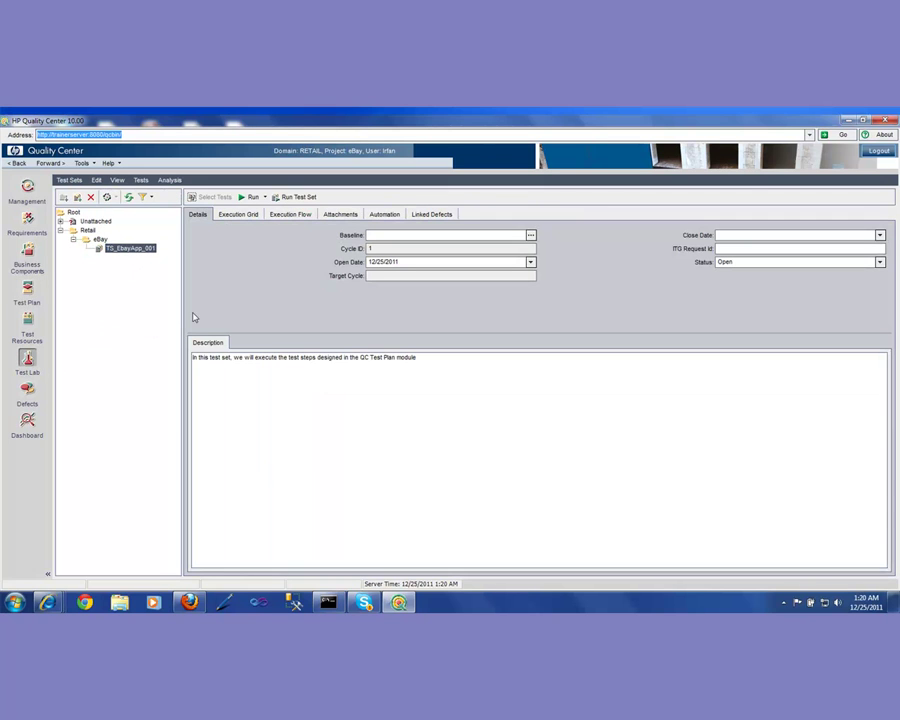
pyautogui.click(237, 216)
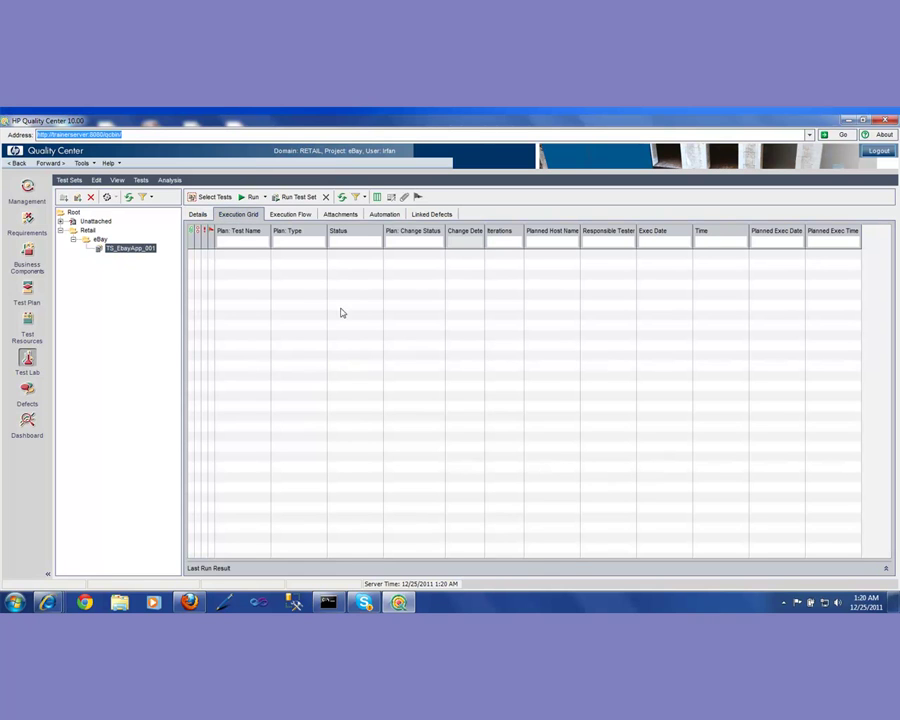
pyautogui.click(210, 198)
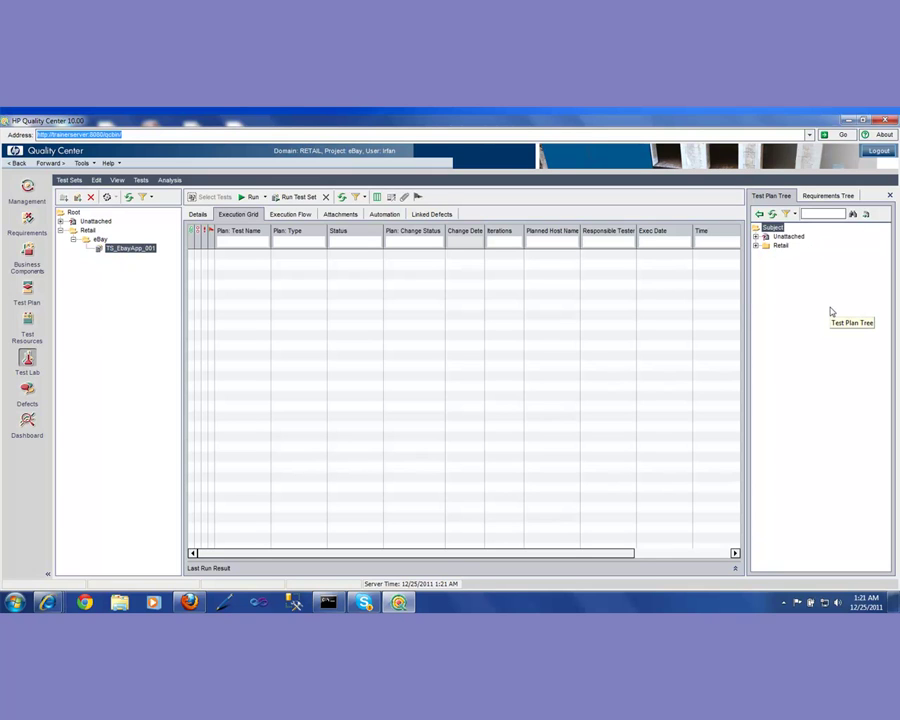
pyautogui.click(755, 246)
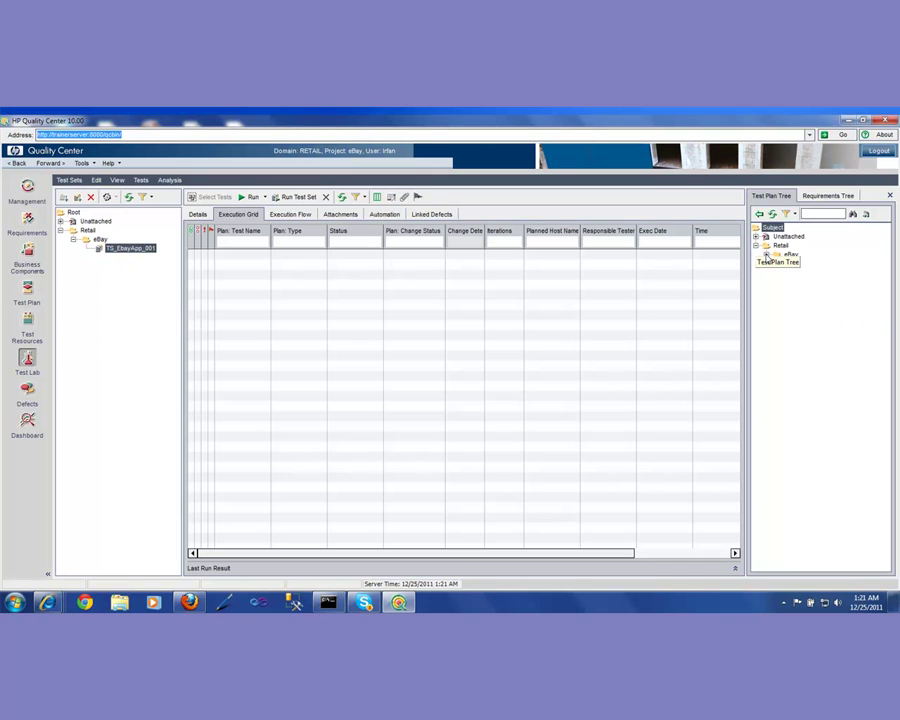
pyautogui.click(766, 254)
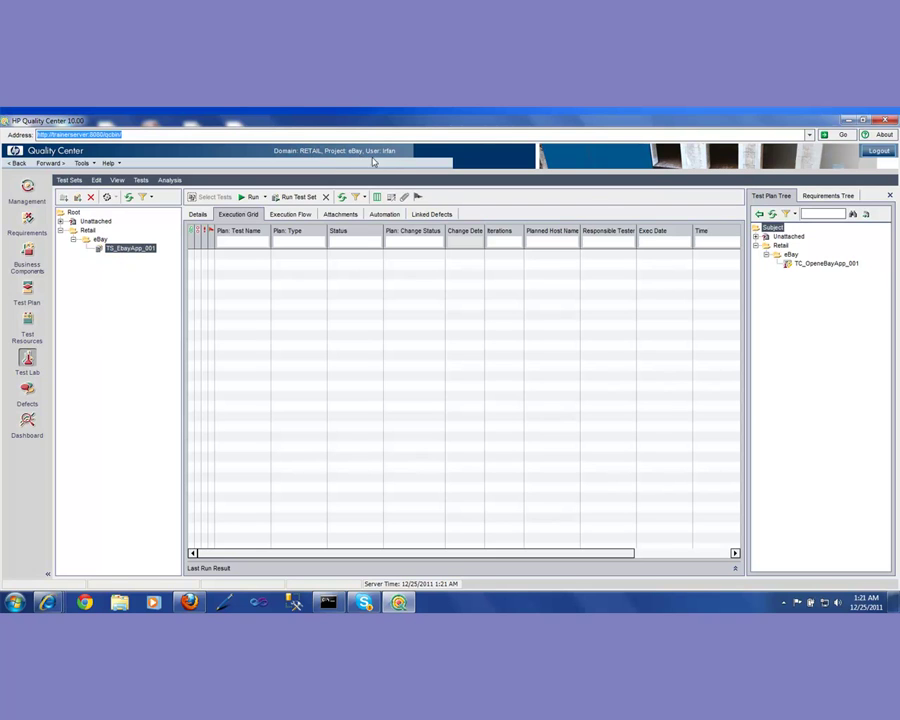
pyautogui.click(785, 246)
pyautogui.click(818, 266)
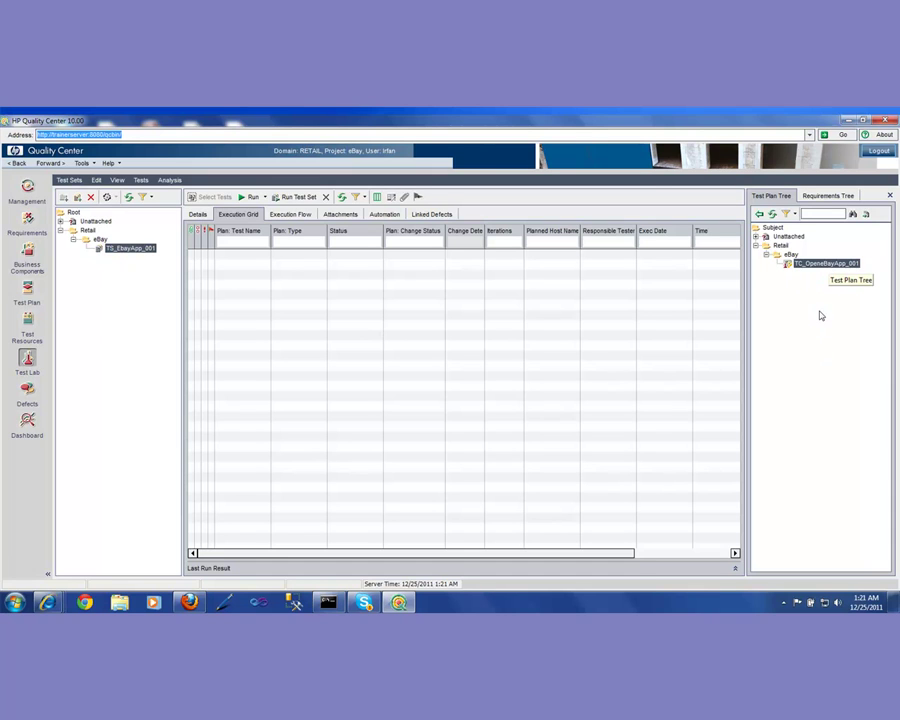
pyautogui.click(760, 215)
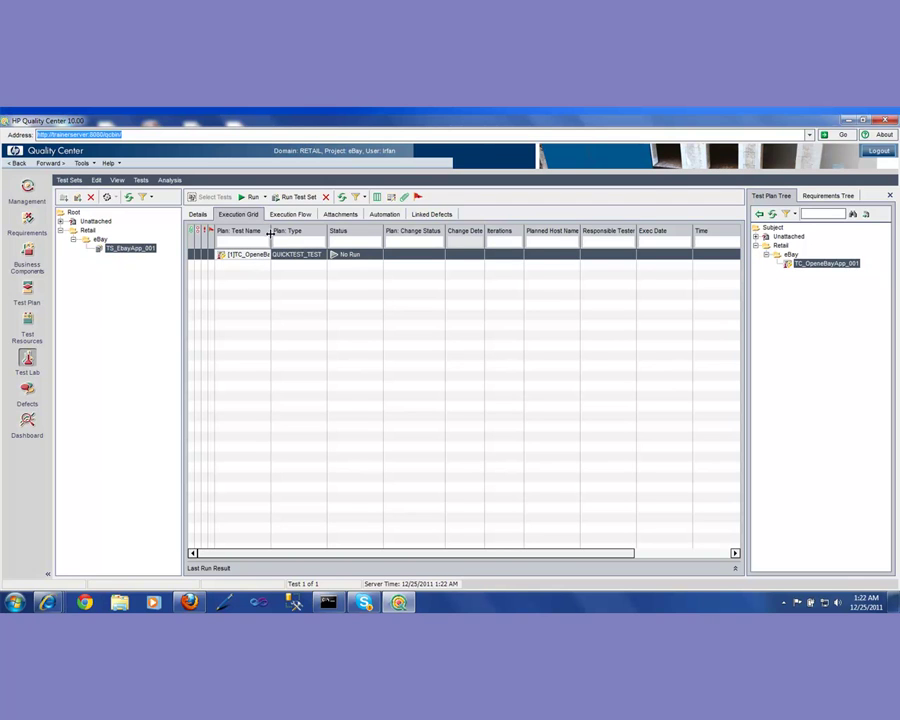
pyautogui.moveTo(269, 231); pyautogui.dragTo(296, 231)
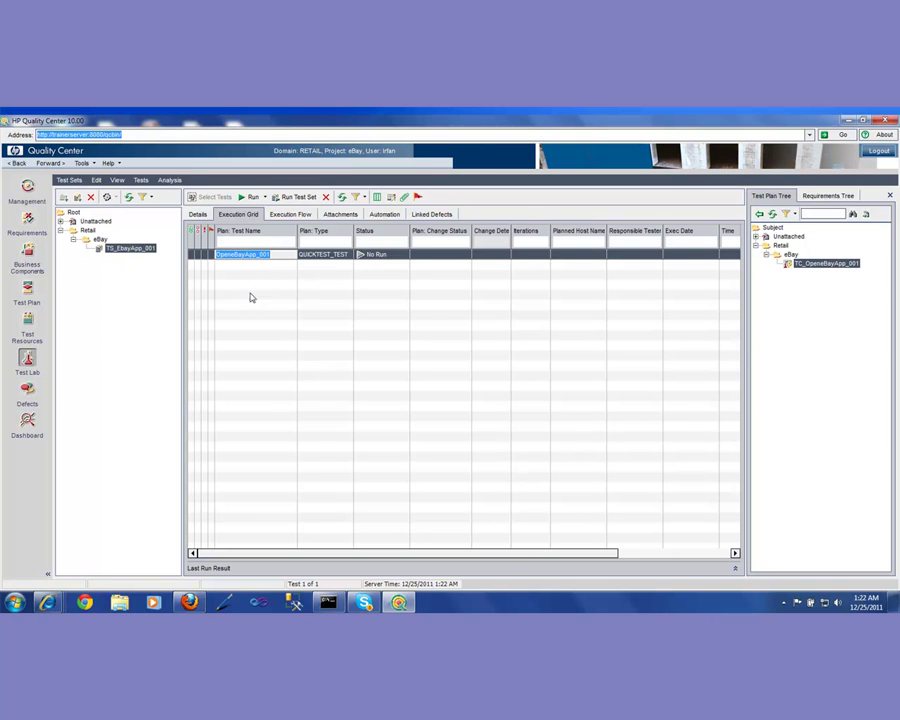
# Step: Open the Automatic Runner for TC_OpeneBayApp_001, widen its window, and try to run the test without assigning a host
pyautogui.click(249, 198)
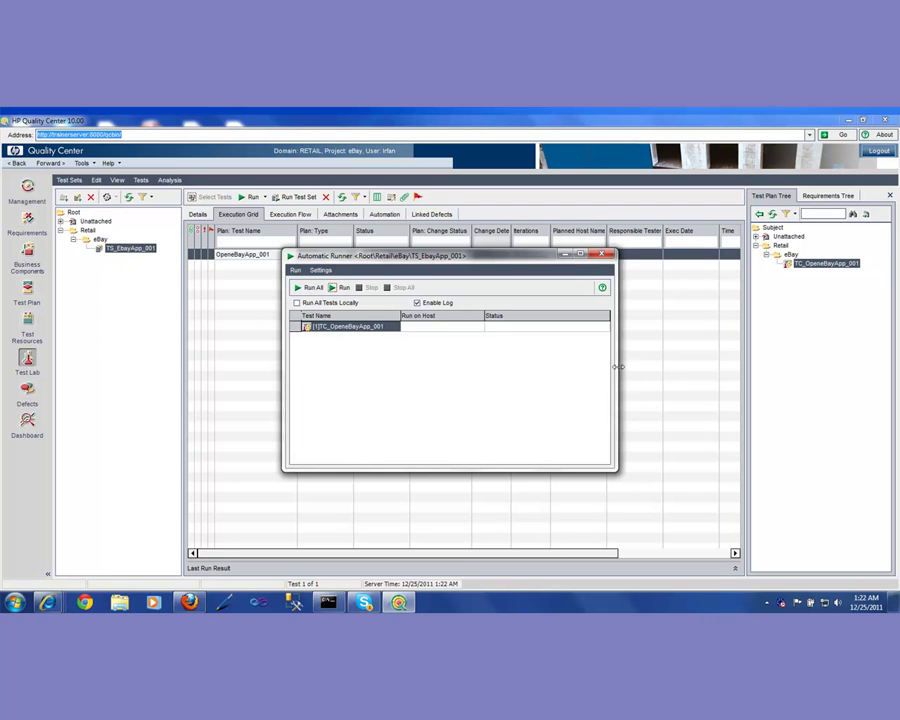
pyautogui.moveTo(618, 367); pyautogui.dragTo(788, 357)
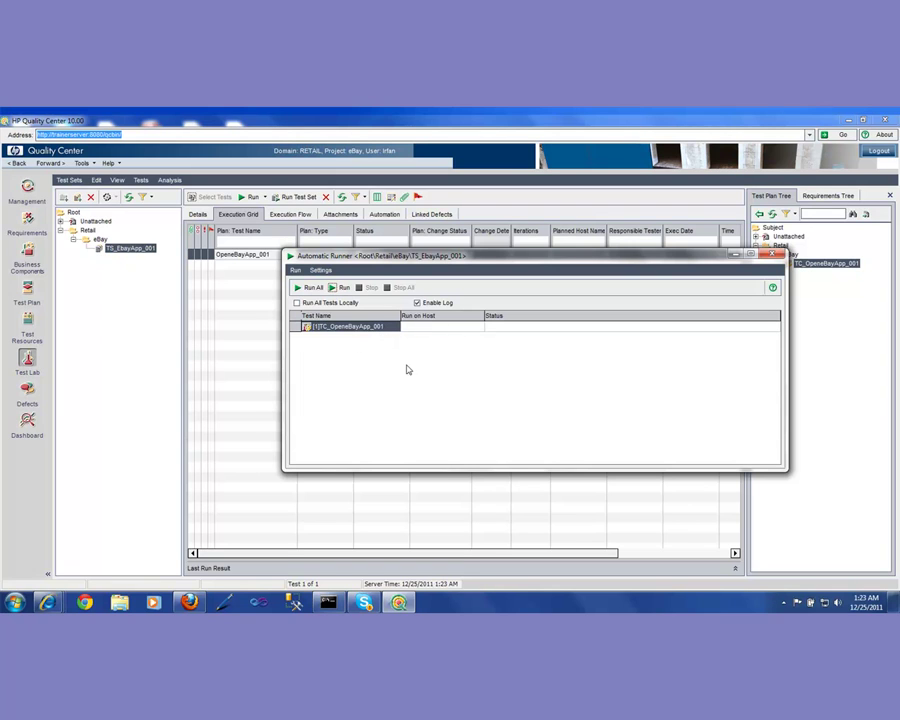
pyautogui.click(338, 289)
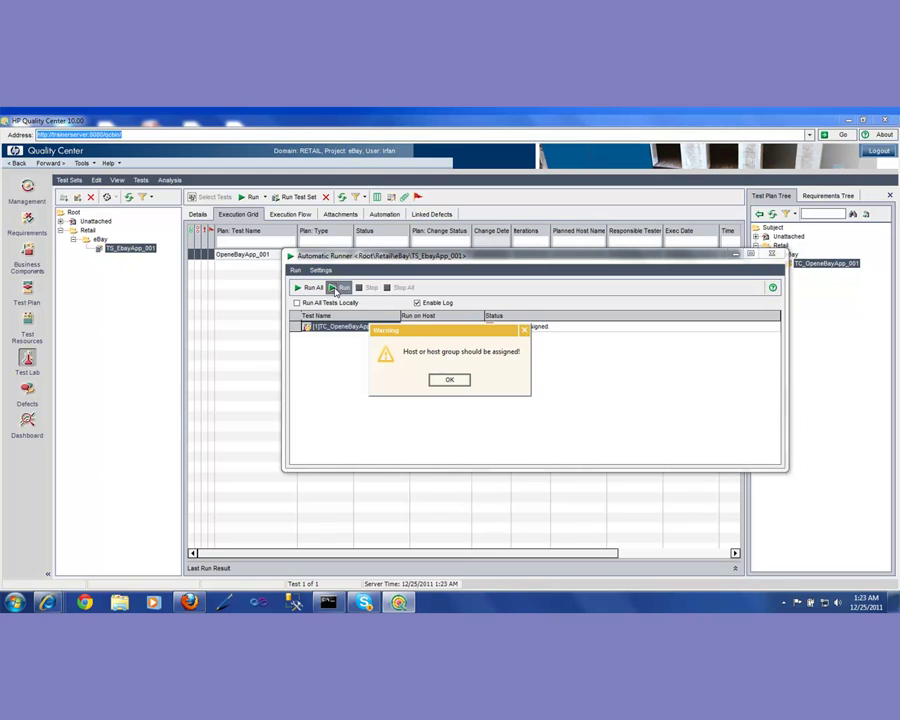
pyautogui.click(454, 381)
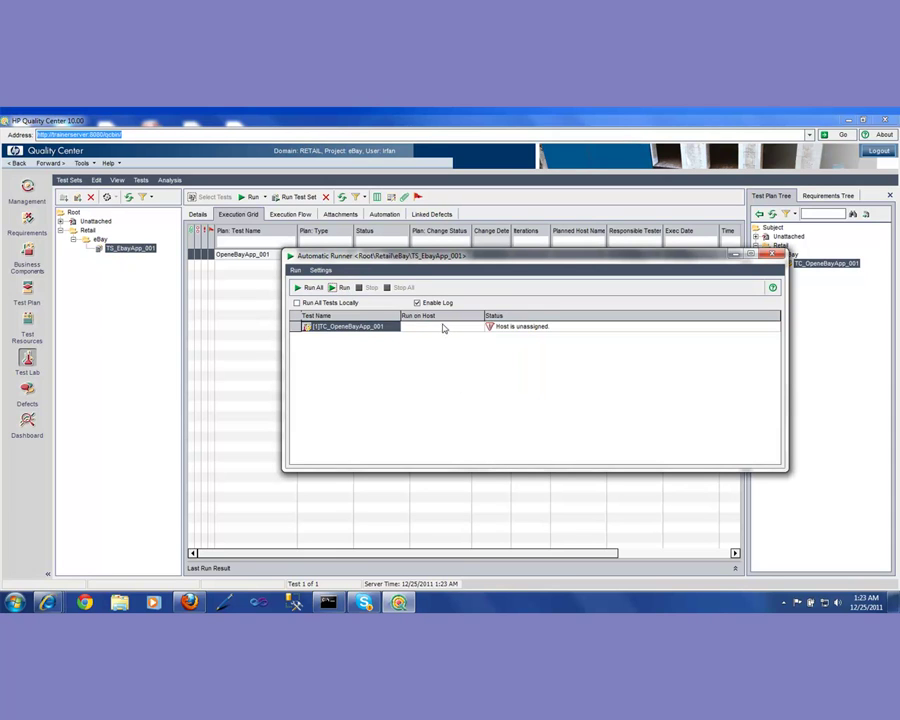
# Step: Enable Run All Tests Locally and run TC_OpeneBayApp_001 on TRAINERSERVER, retrying the run as needed
pyautogui.click(297, 303)
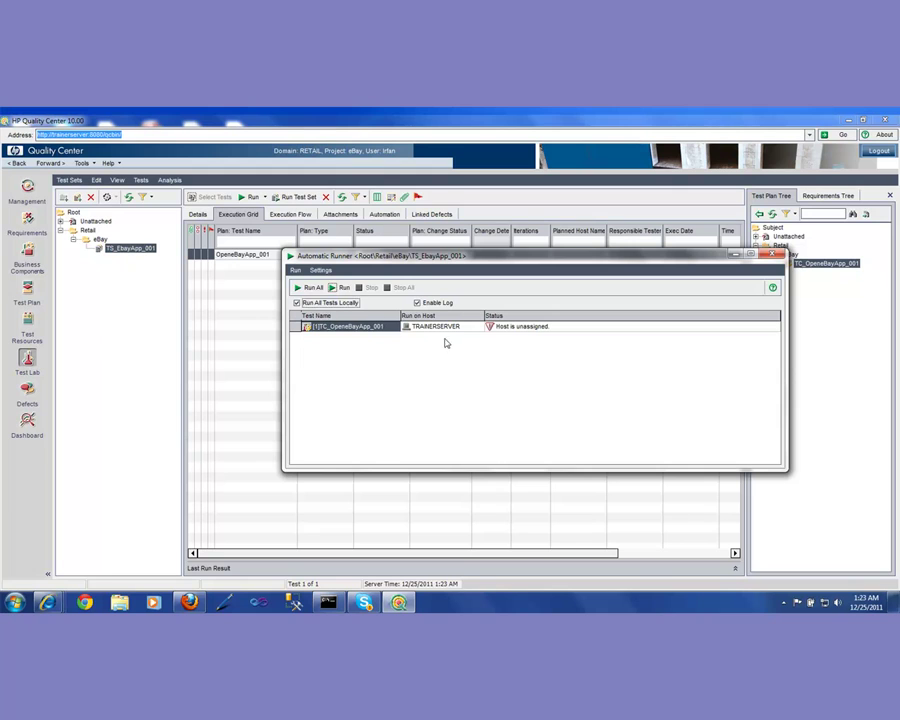
pyautogui.click(334, 288)
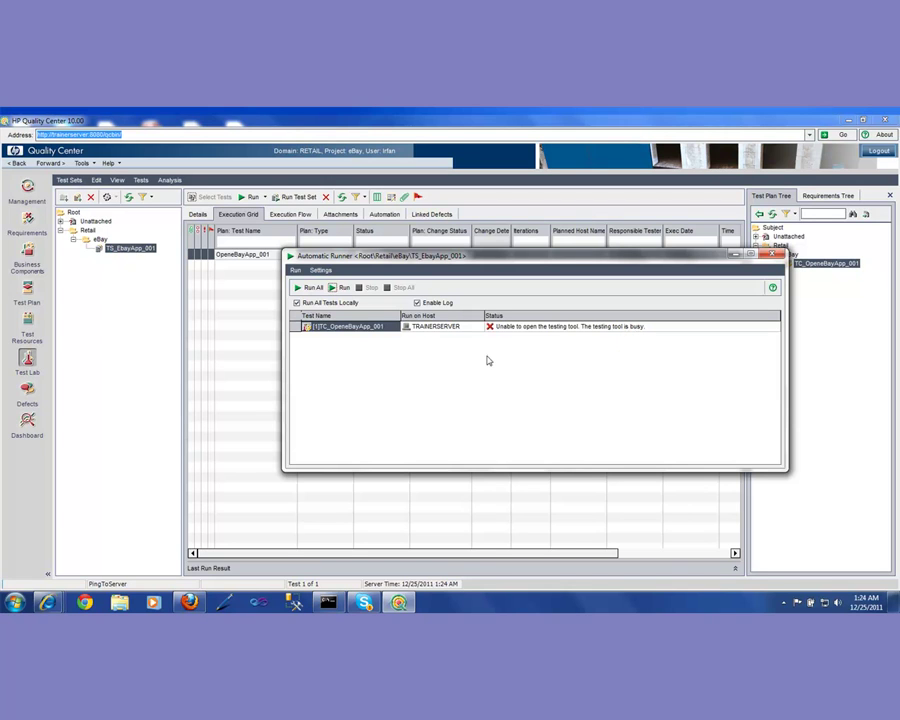
pyautogui.click(333, 288)
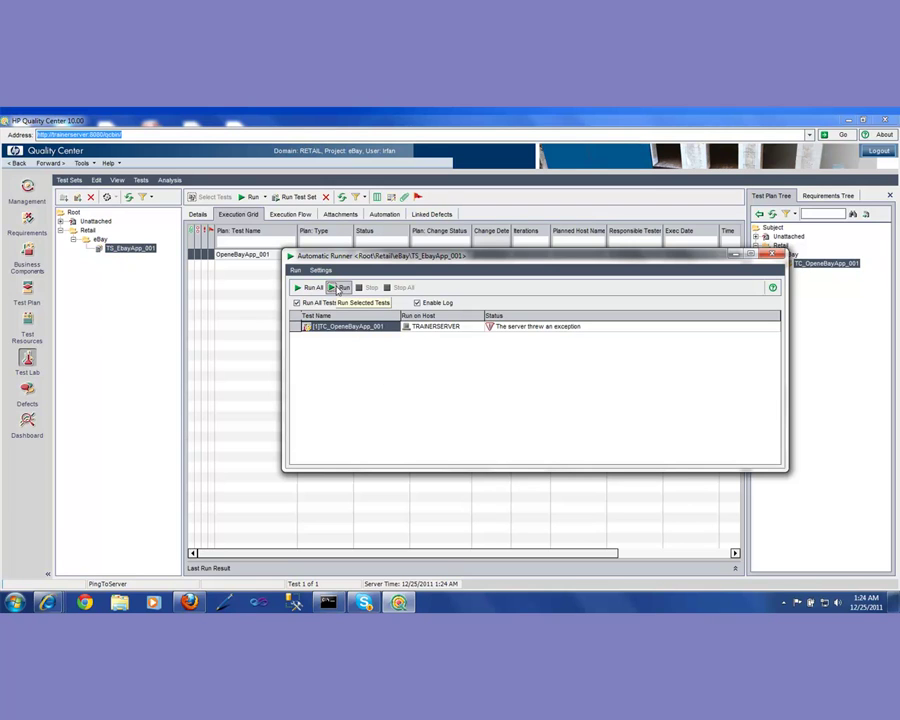
pyautogui.click(341, 288)
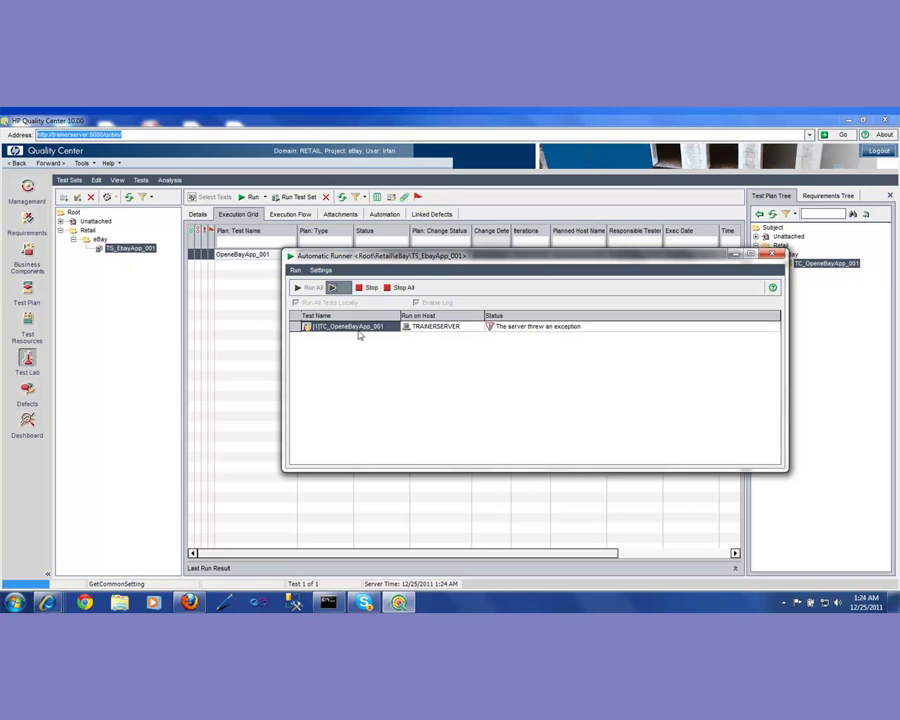
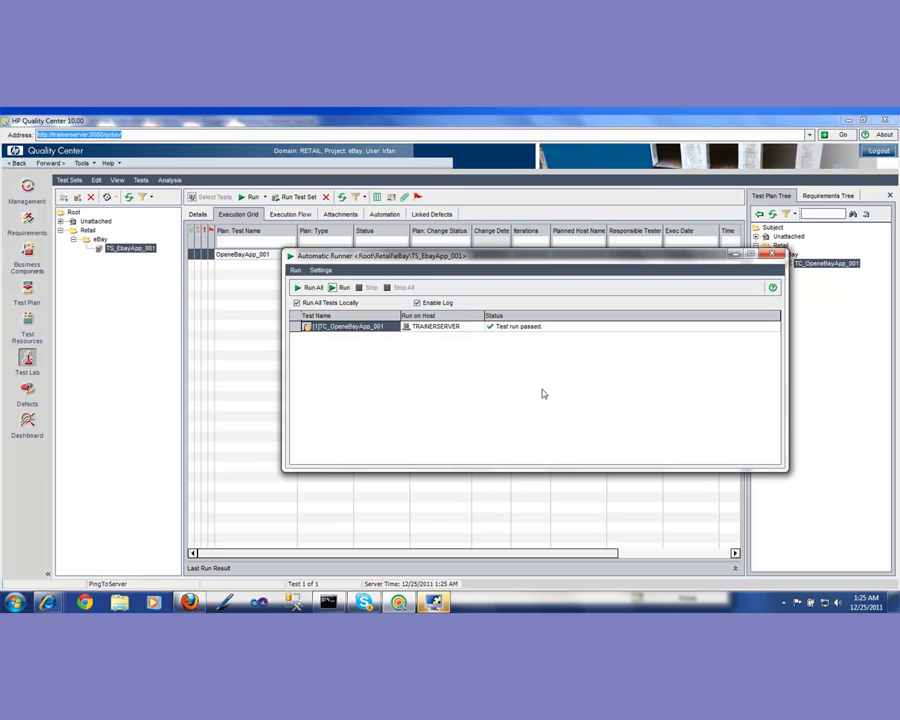
# Step: Switch to QuickTest Professional to examine the run's results summary, and close the results and the Automatic Runner
pyautogui.click(434, 603)
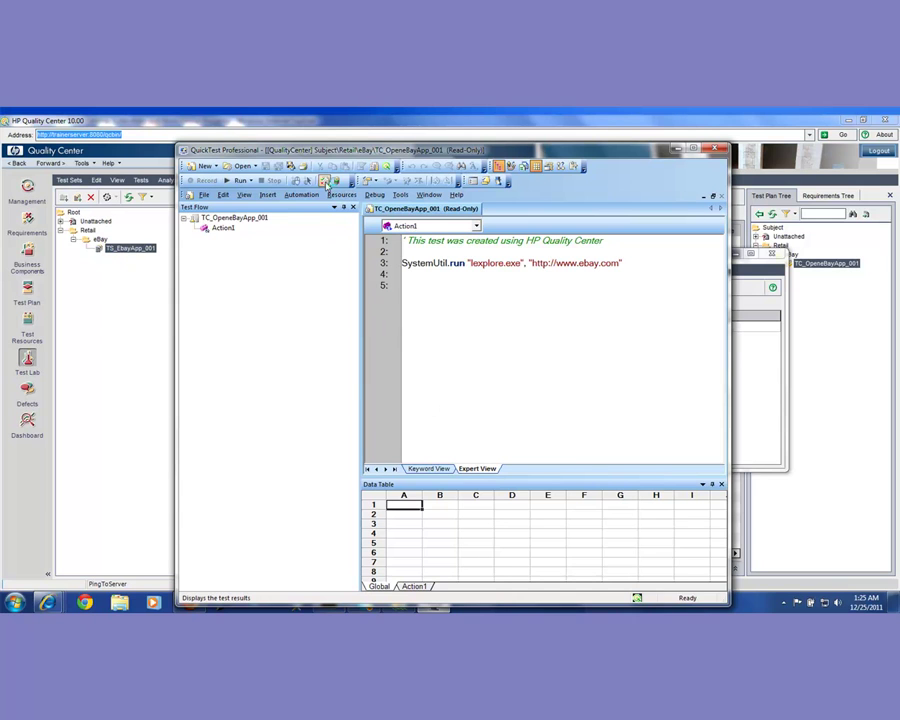
pyautogui.click(325, 182)
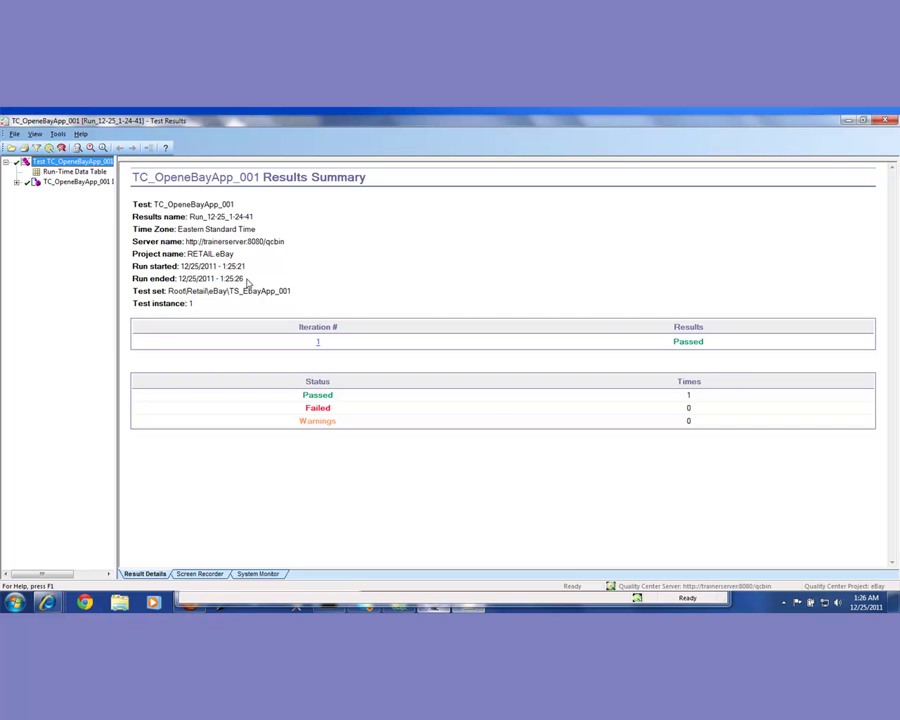
pyautogui.click(886, 122)
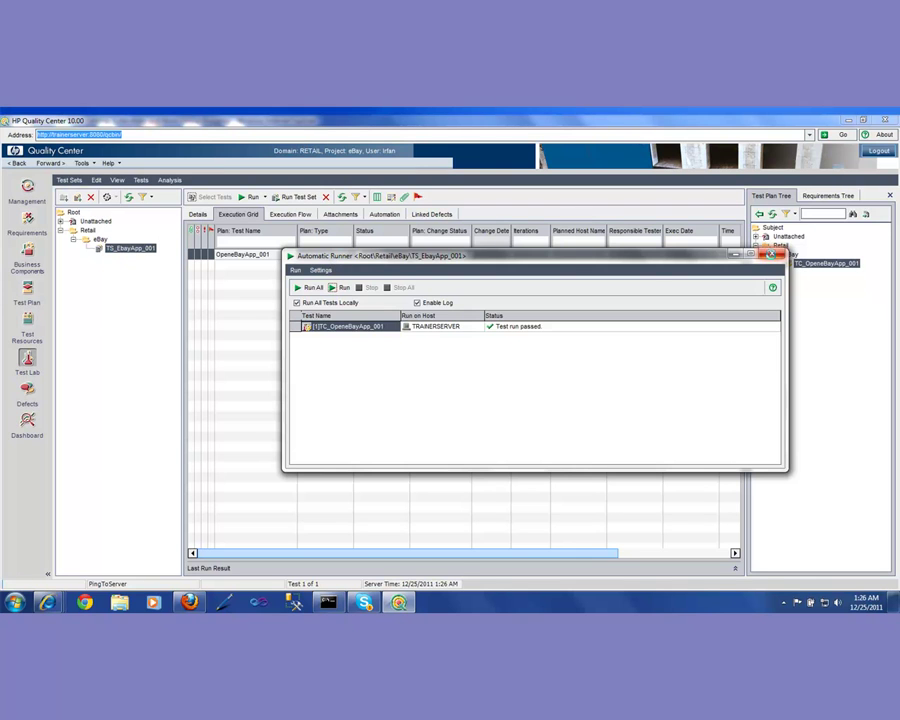
pyautogui.click(773, 256)
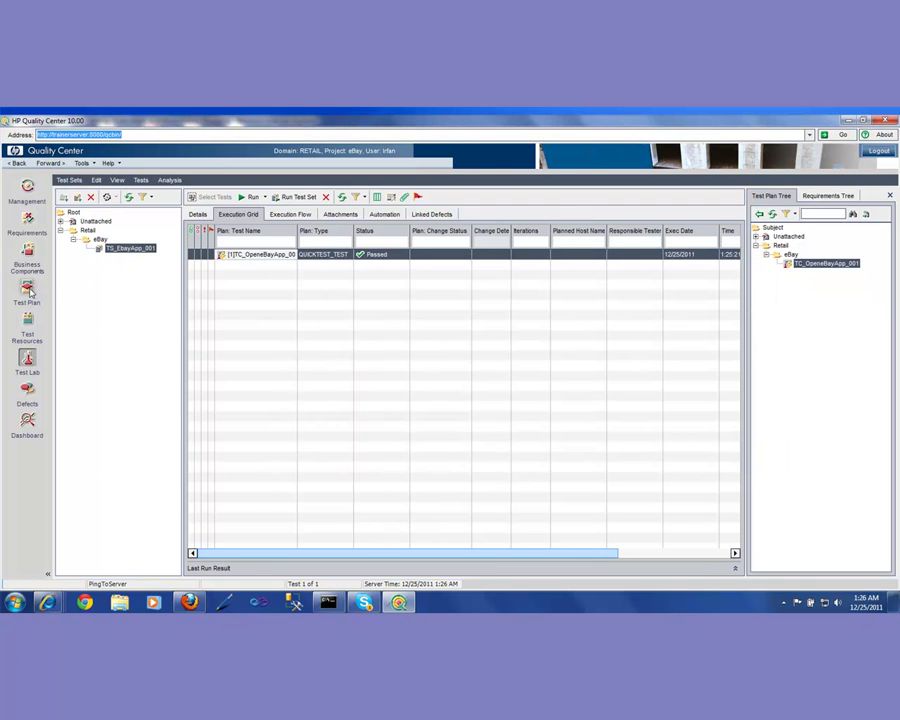
# Step: Examine the design steps and Expert View script of TC_OpeneBayApp_001 in the test plan, and try to launch QuickTest Professional from the script
pyautogui.click(28, 290)
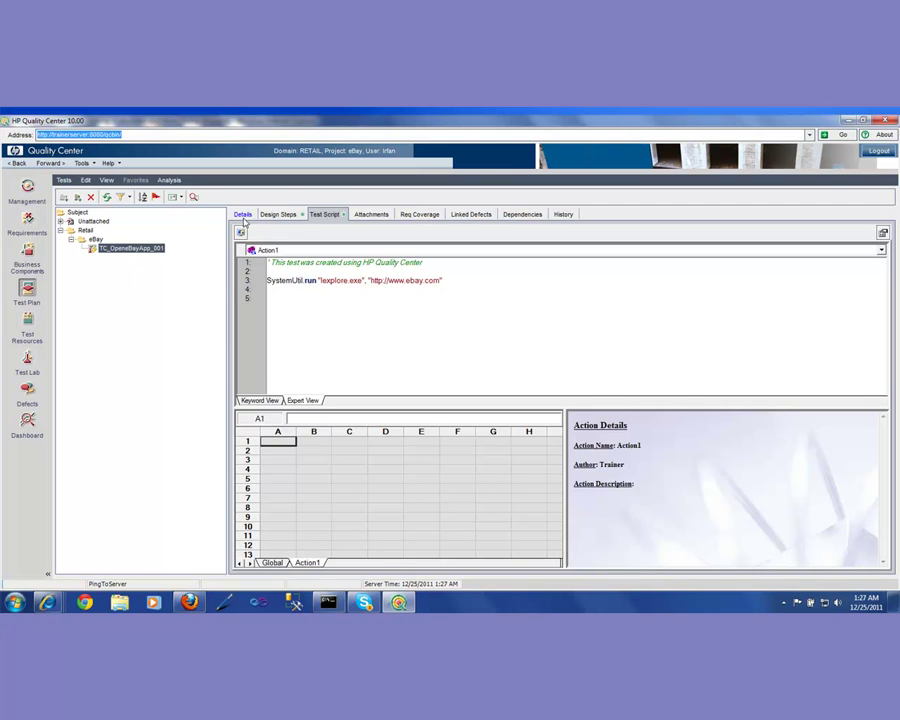
pyautogui.click(278, 214)
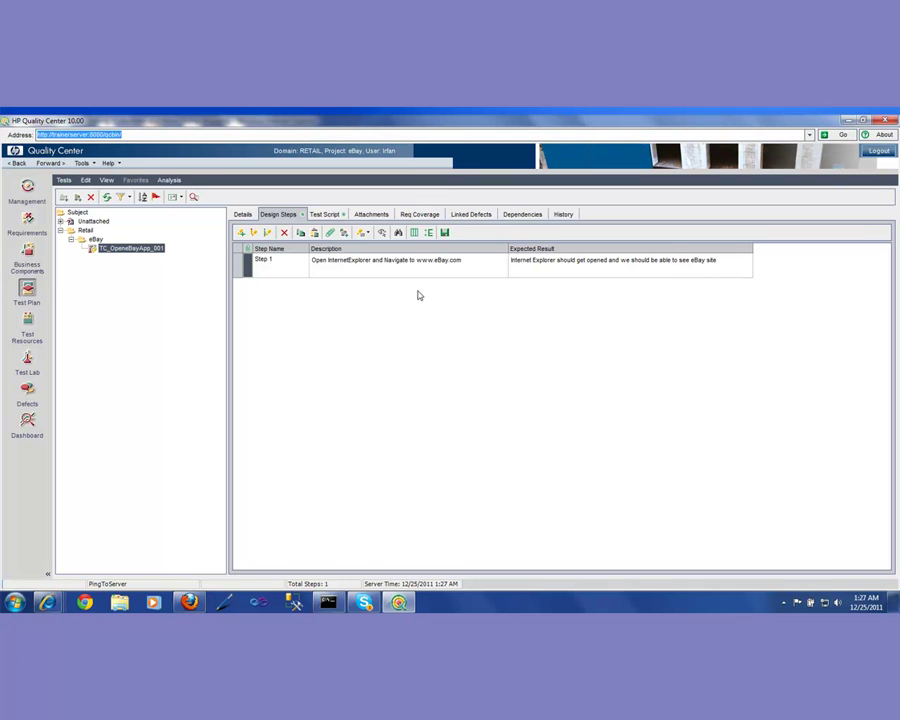
pyautogui.click(324, 215)
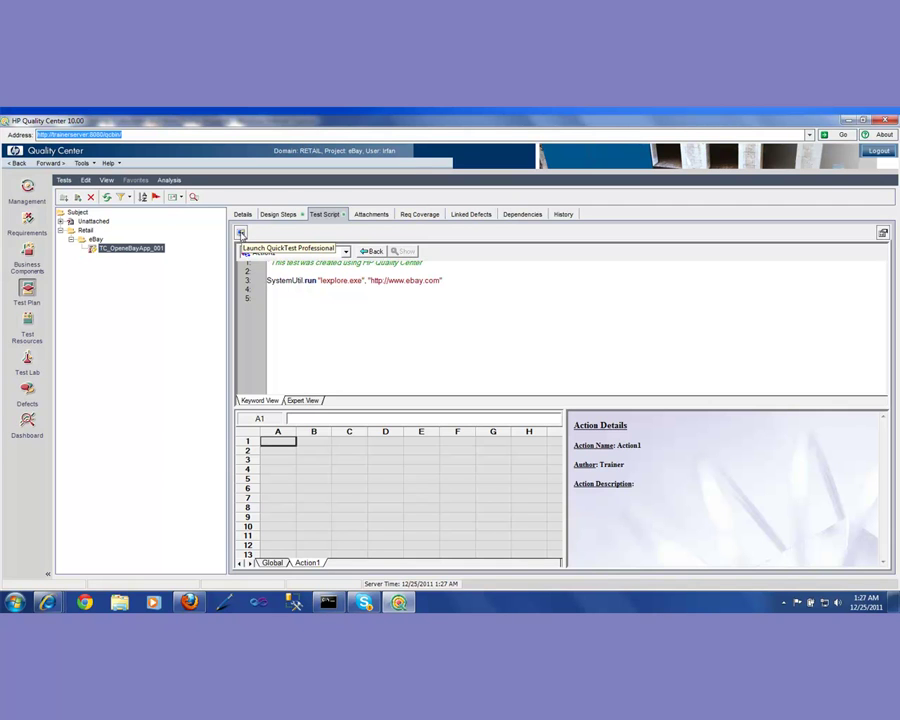
pyautogui.click(241, 233)
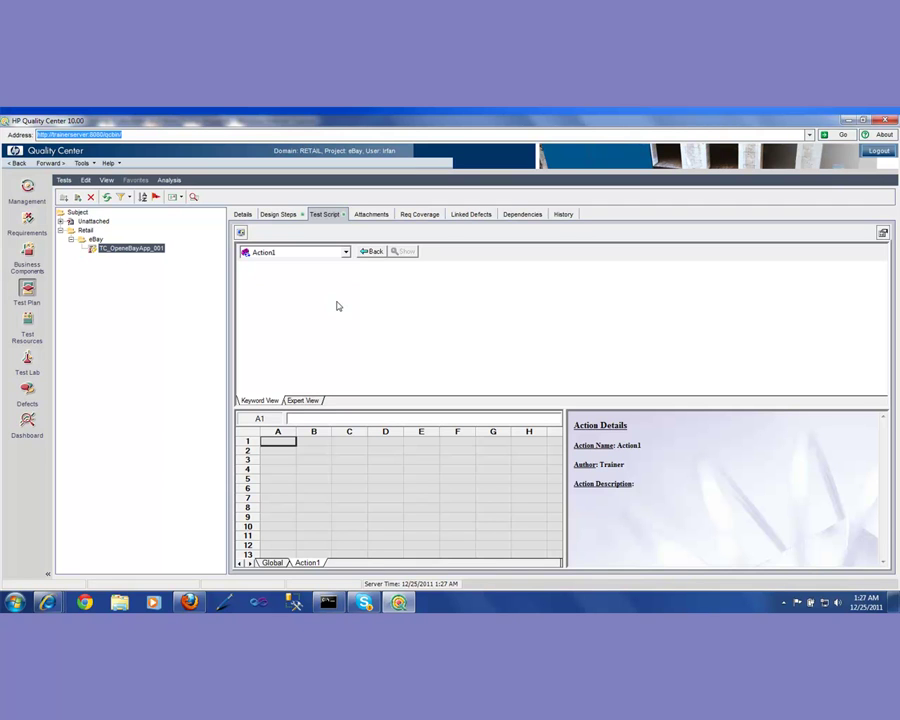
pyautogui.click(305, 401)
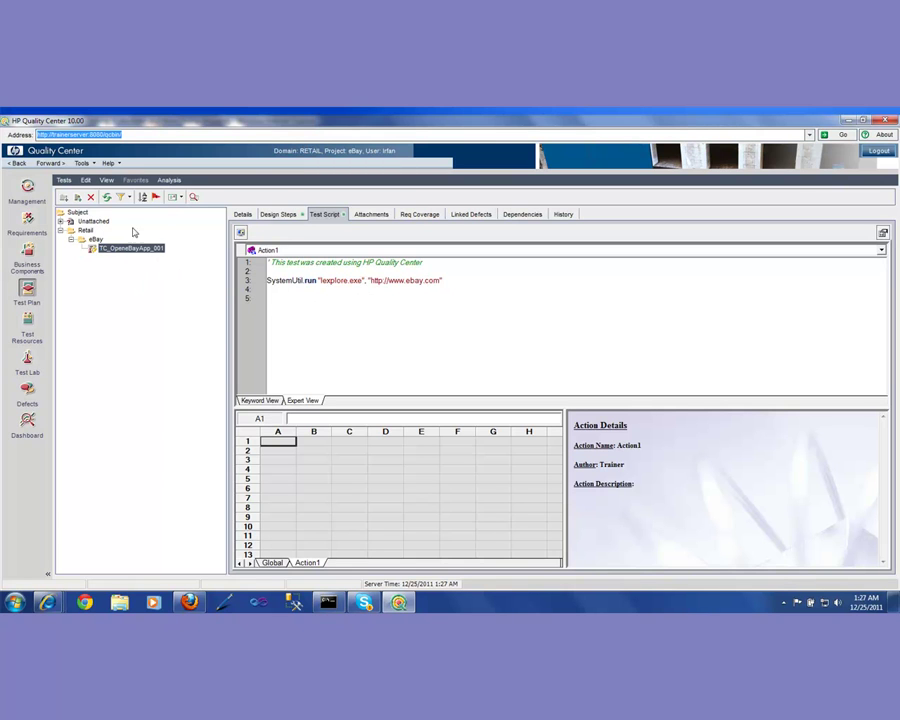
# Step: Refresh the test plan tree and return to the execution grid of TS_EbayApp_001 in the Test Lab
pyautogui.click(107, 198)
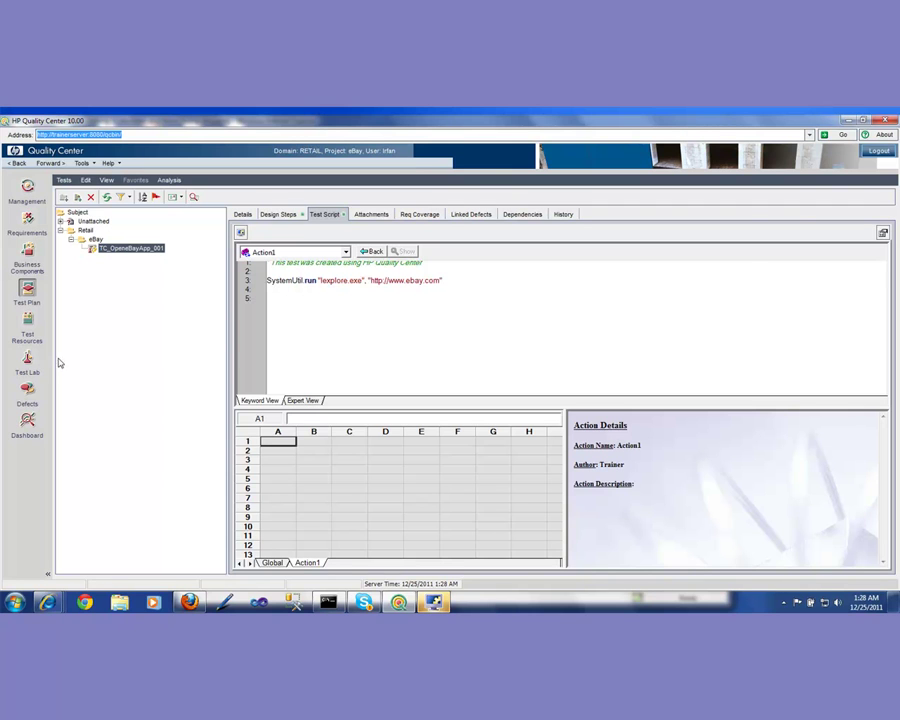
pyautogui.click(30, 364)
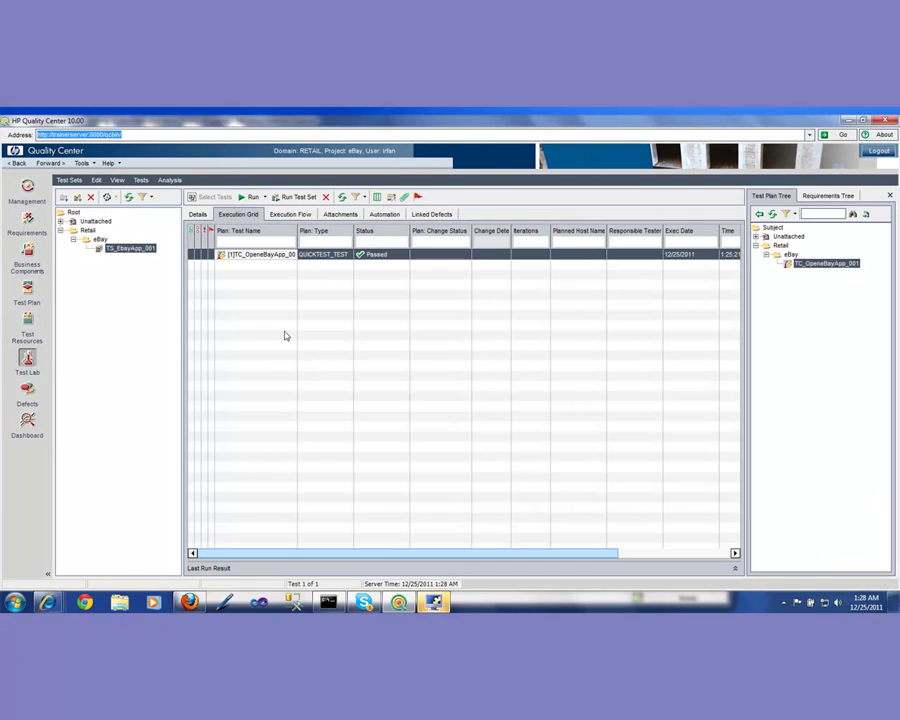